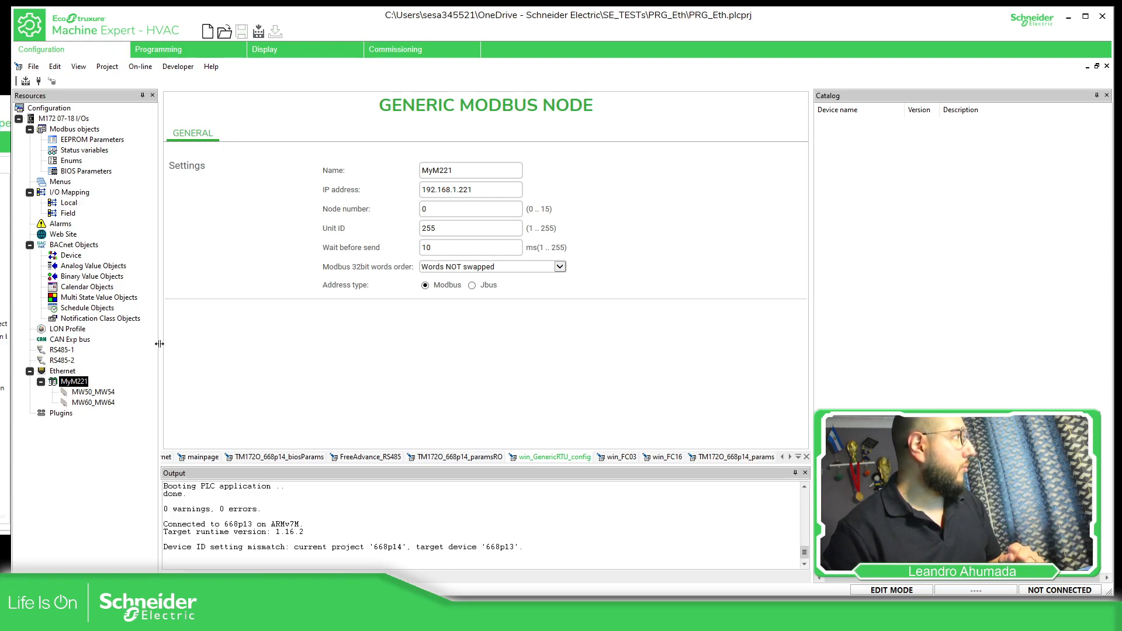
# - Copy the MyM221 node and paste two duplicates of it under Ethernet
pyautogui.rightClick(75, 385)
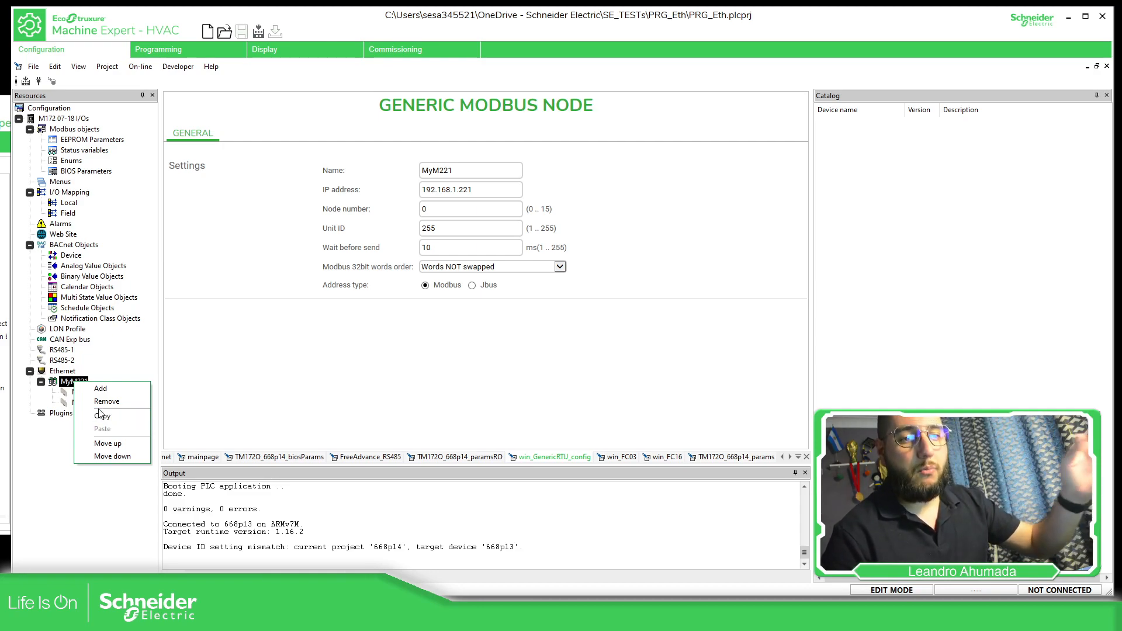
pyautogui.rightClick(68, 384)
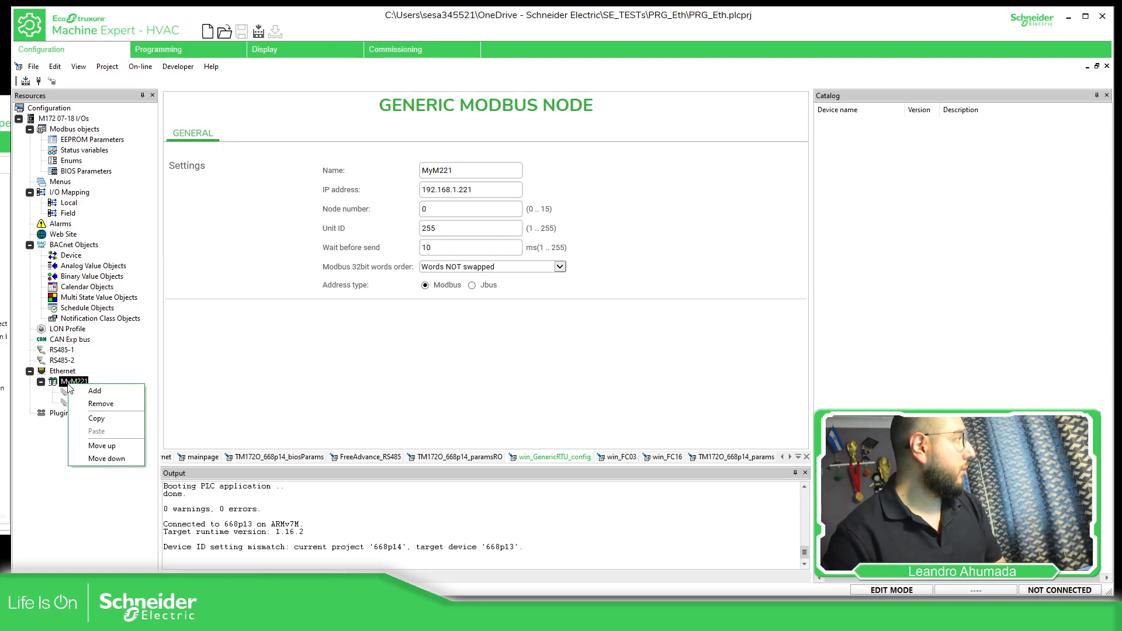
pyautogui.click(93, 422)
pyautogui.rightClick(63, 372)
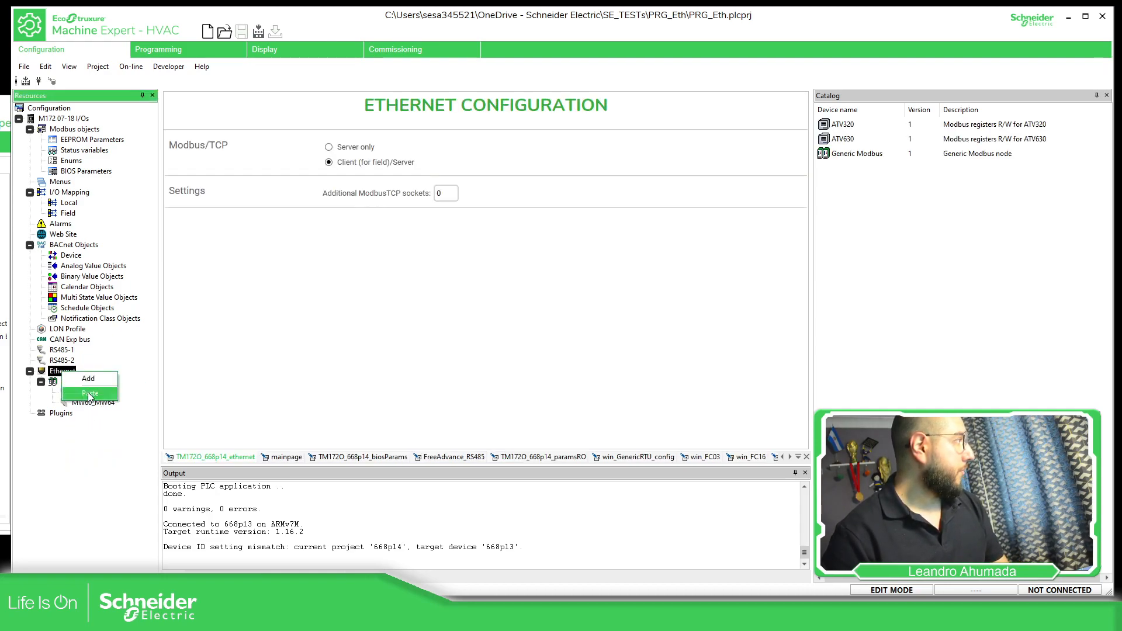
pyautogui.click(90, 395)
pyautogui.rightClick(55, 373)
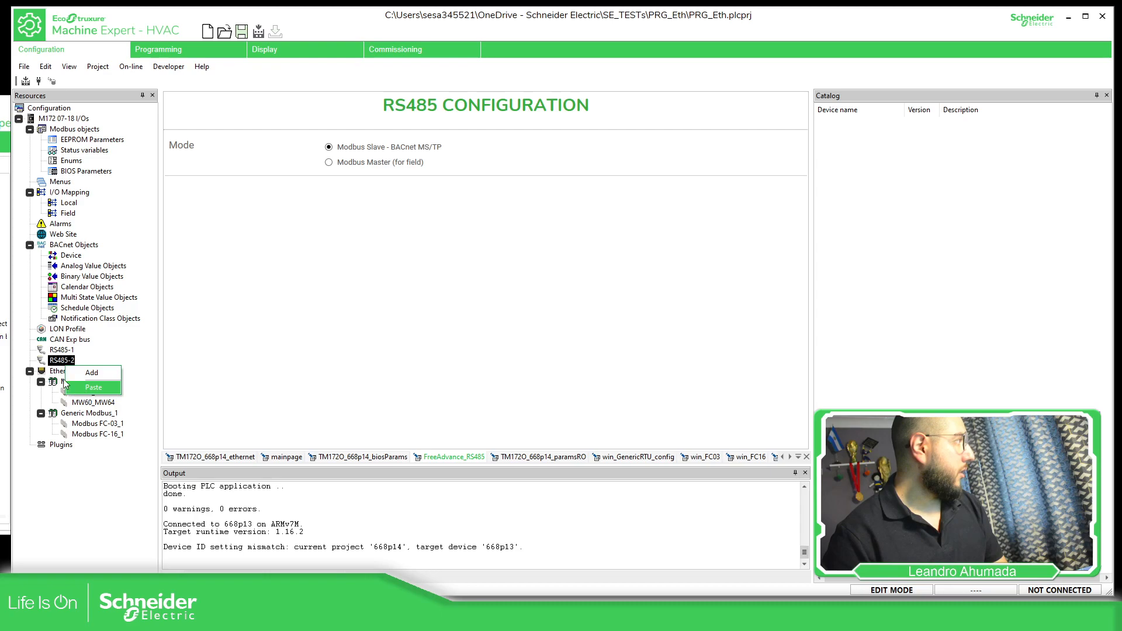
pyautogui.click(81, 395)
# - Examine the first pasted node, its FC-03 and FC-16 requests, and the write request's multiple-register table
pyautogui.click(87, 413)
pyautogui.click(101, 424)
pyautogui.click(107, 434)
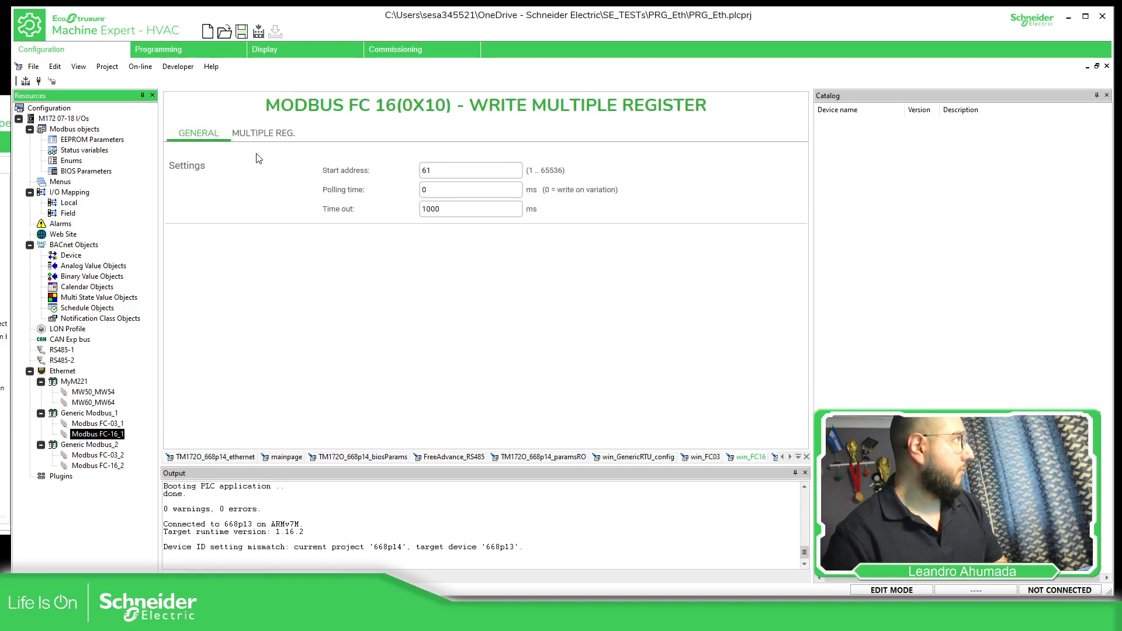
pyautogui.click(263, 132)
pyautogui.moveTo(366, 182); pyautogui.dragTo(419, 178)
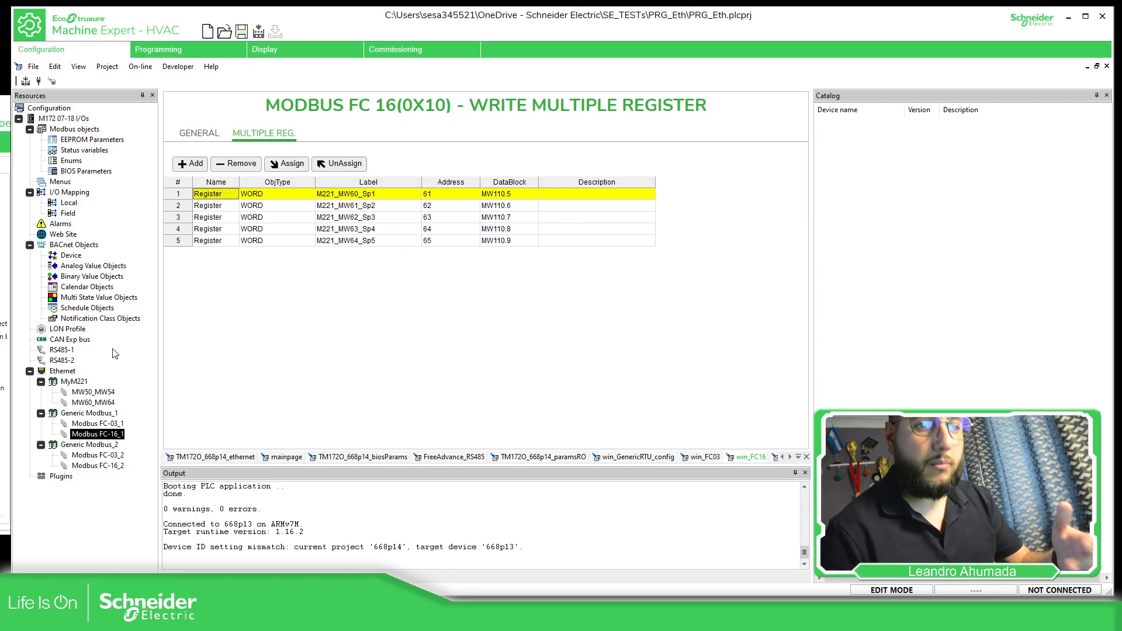
# - Remove the two pasted nodes, Generic Modbus_2 and Generic Modbus_1, from Ethernet
pyautogui.rightClick(80, 445)
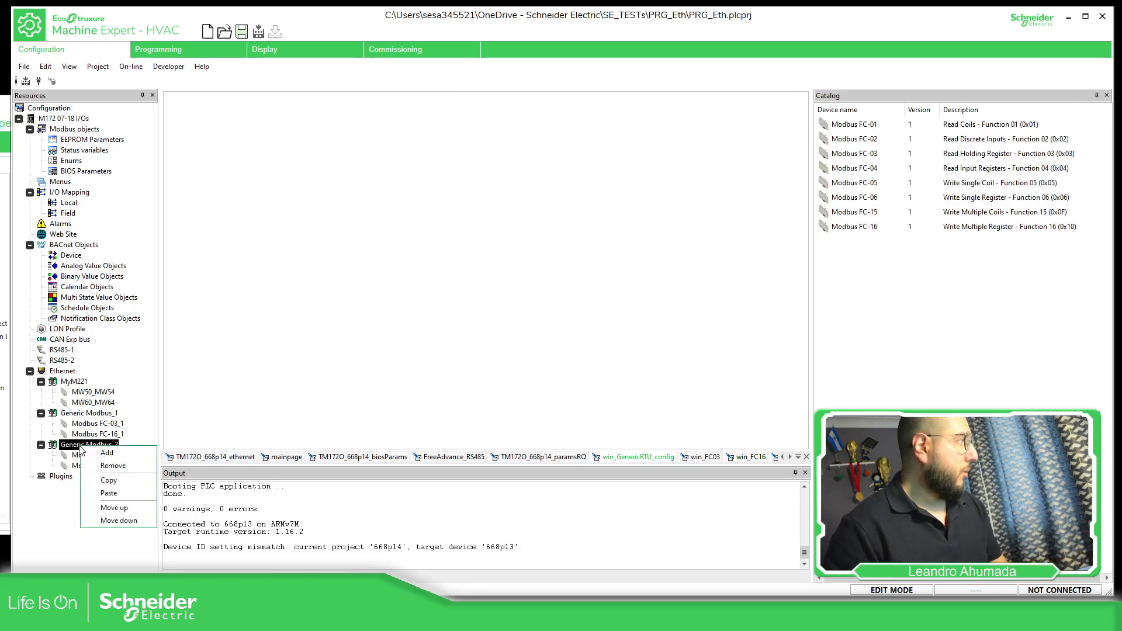
pyautogui.click(97, 466)
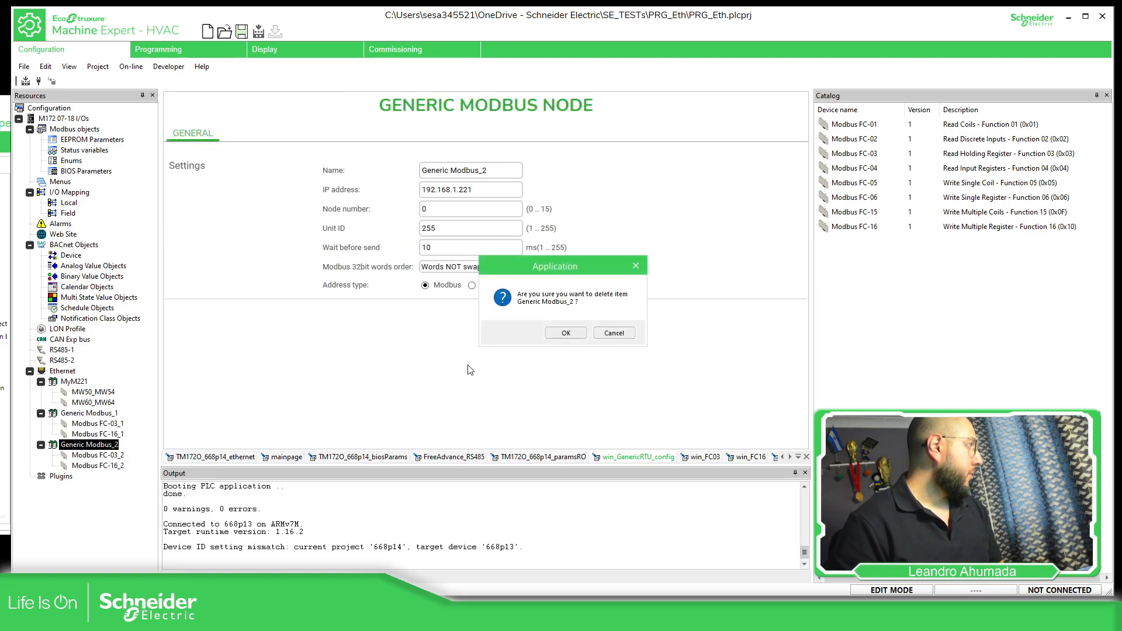
pyautogui.click(566, 332)
pyautogui.rightClick(104, 416)
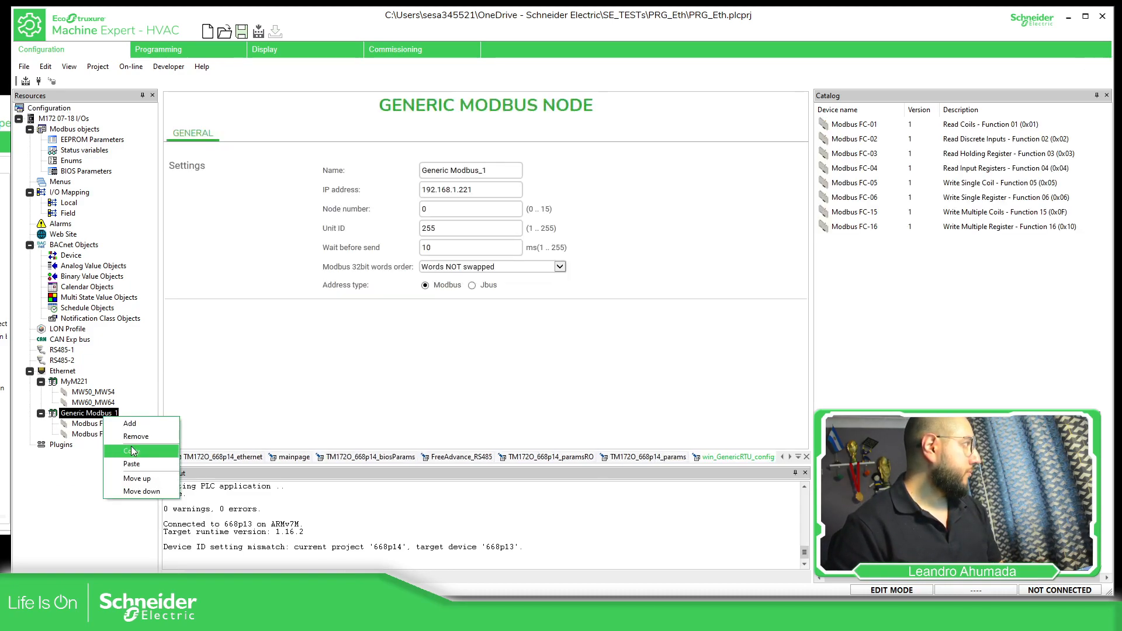
pyautogui.click(137, 436)
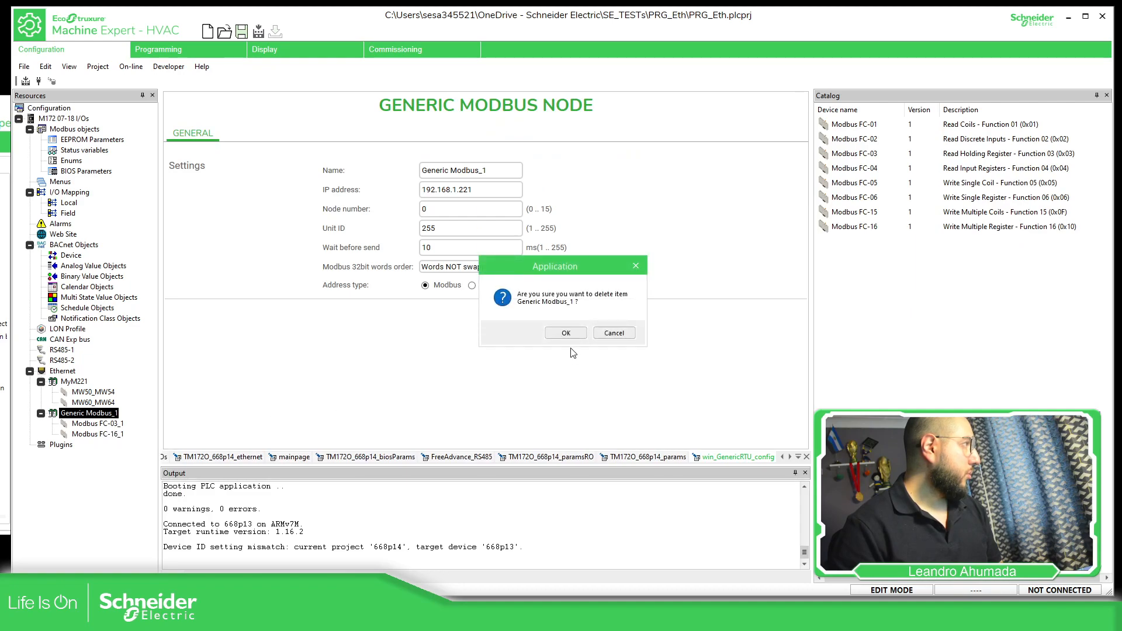
pyautogui.click(566, 333)
# - Remove the original MyM221 node from Ethernet and open the Ethernet configuration
pyautogui.rightClick(68, 382)
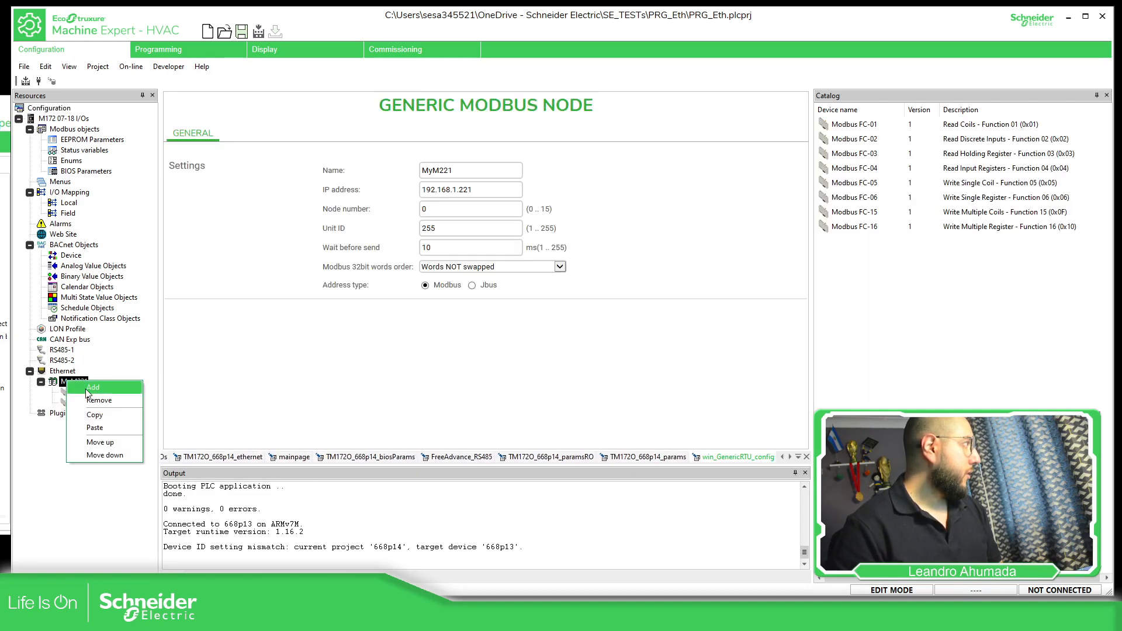
pyautogui.click(103, 401)
pyautogui.click(562, 334)
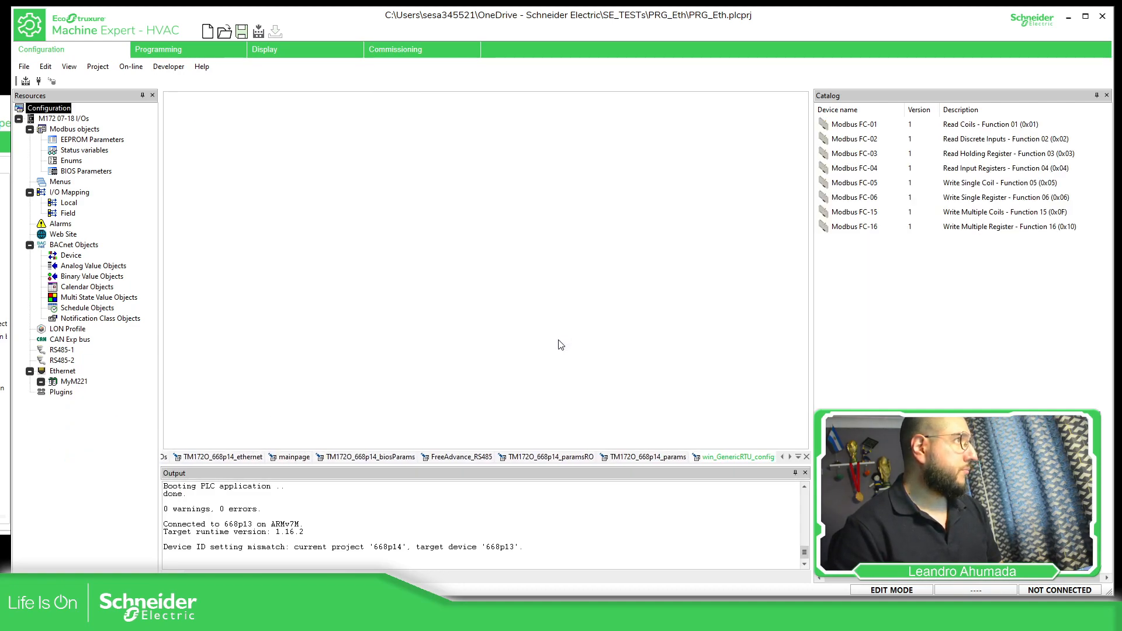
pyautogui.click(60, 372)
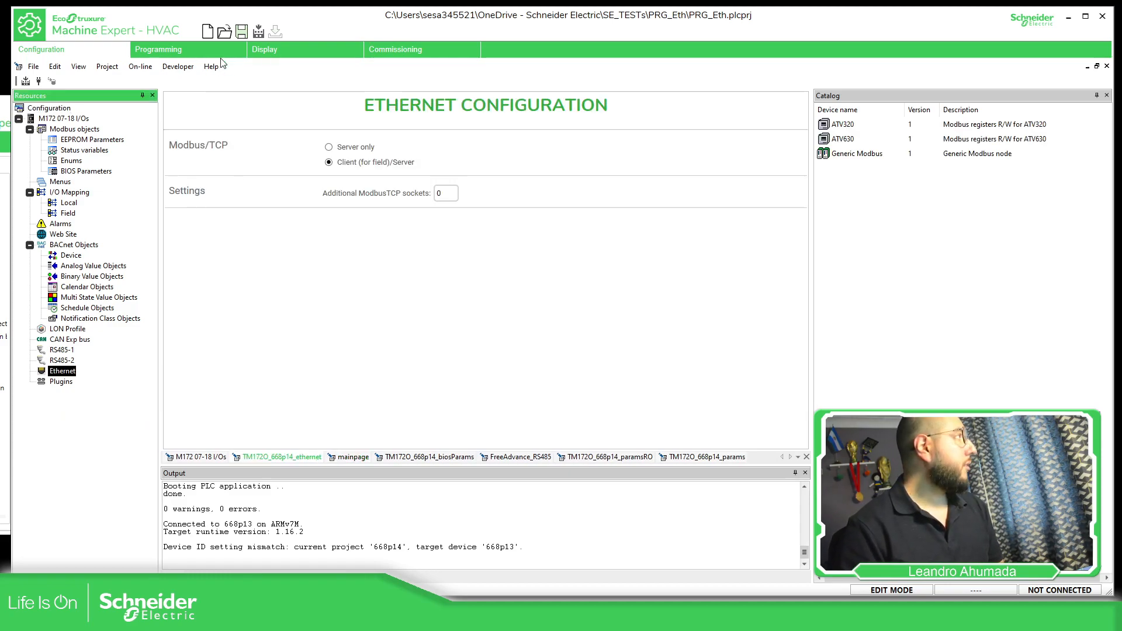
# - Run ModbusCustomEditor and define a Modbus TCP device named MyM221_MbTcp with the description Modicon M221 Modbus Tcp
pyautogui.click(178, 66)
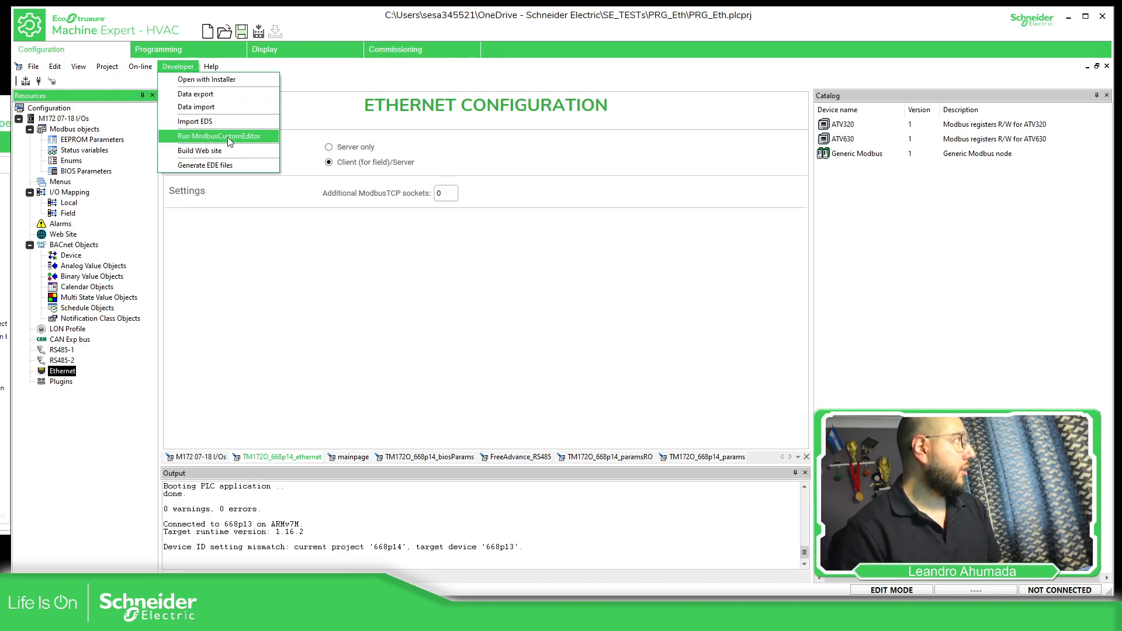
pyautogui.click(226, 137)
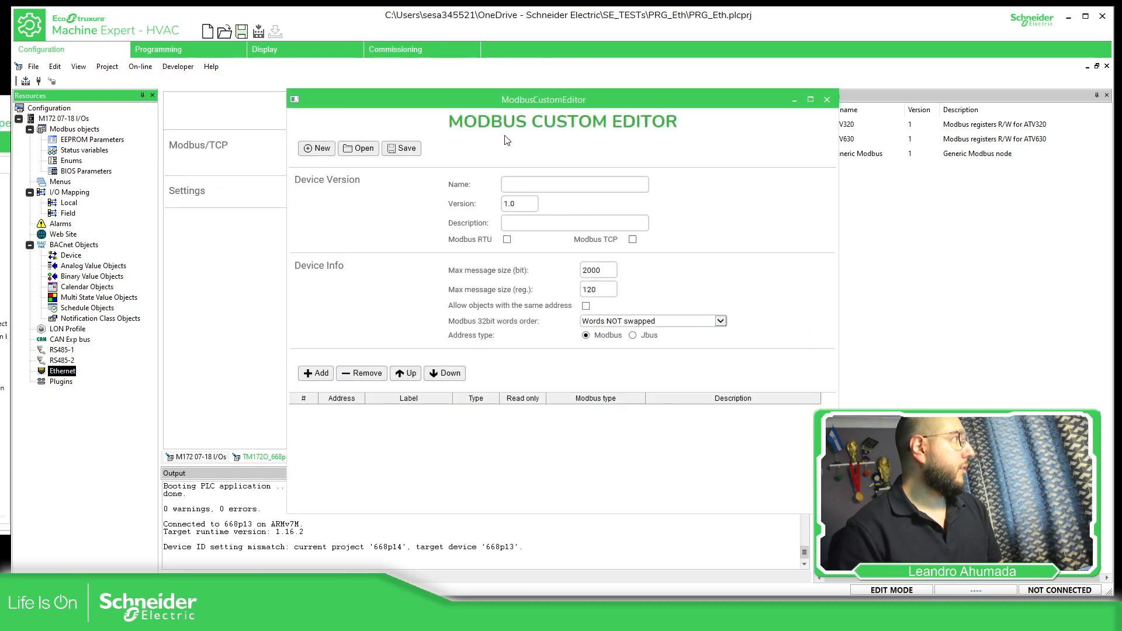
pyautogui.click(512, 186)
pyautogui.write('MyM221_MbTcp')
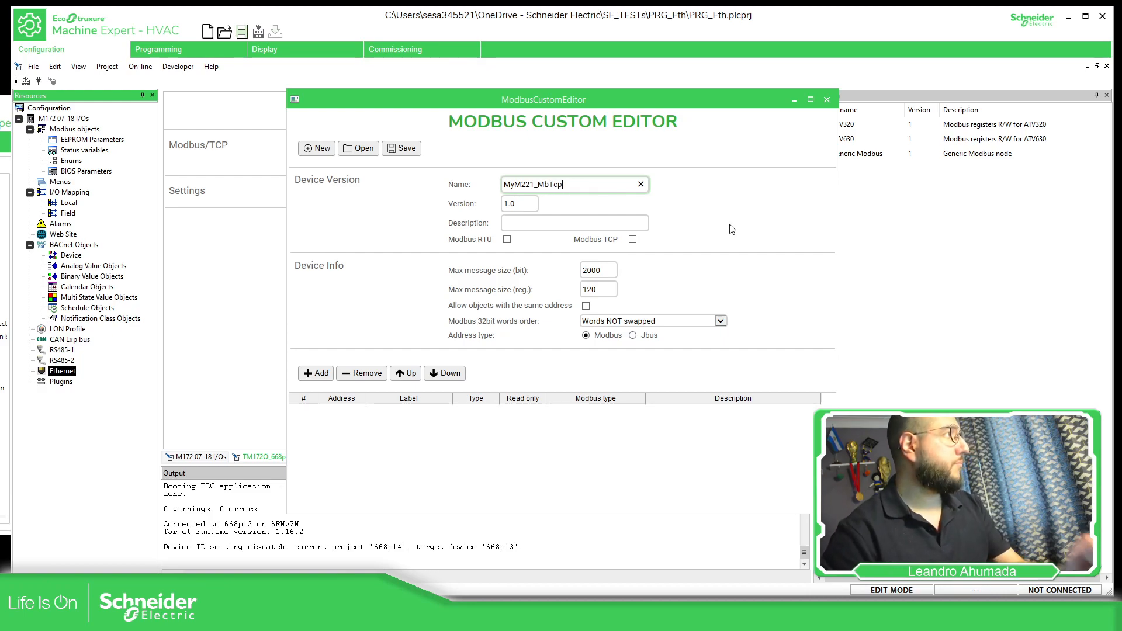
pyautogui.click(577, 223)
pyautogui.write('Modicon M221 Modbus Tcp')
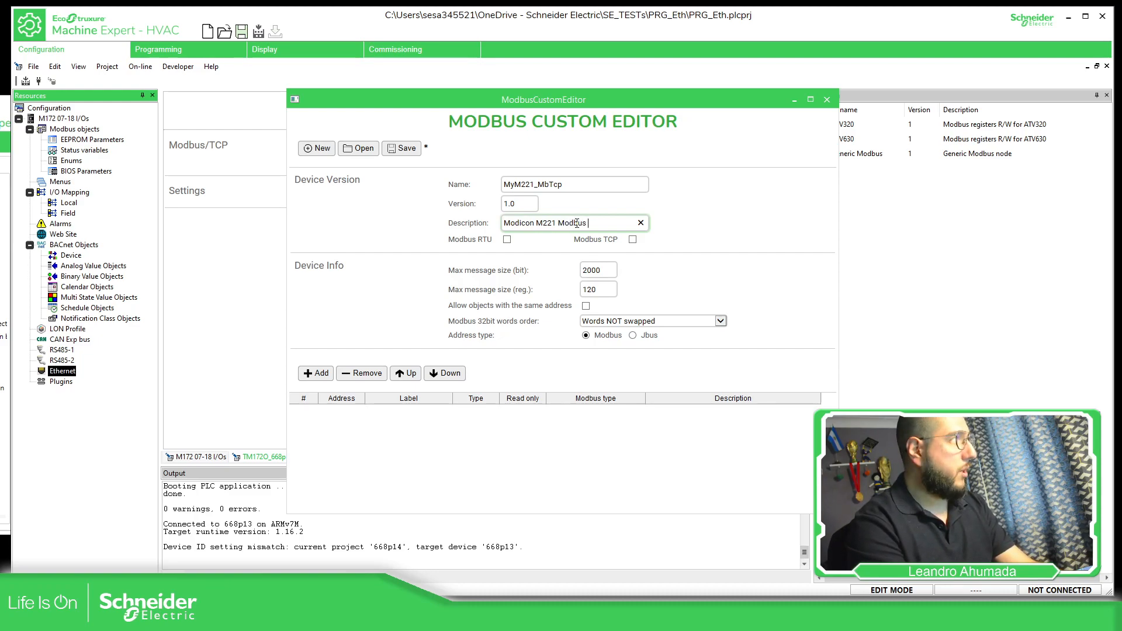
pyautogui.click(633, 240)
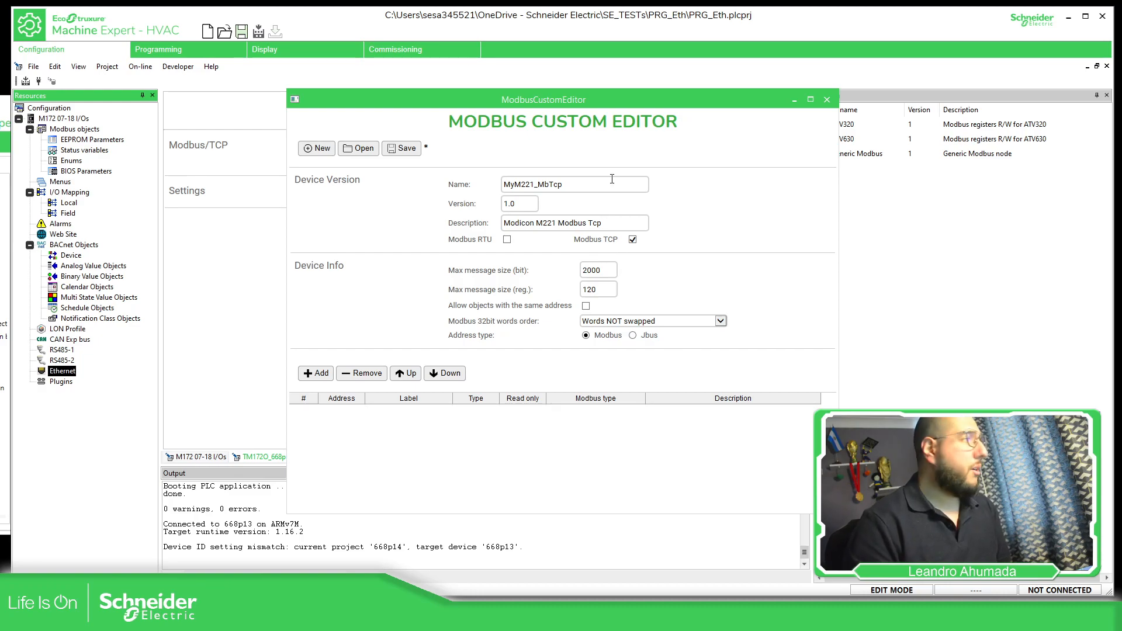
# - Add six object rows to the custom device's register table
pyautogui.moveTo(603, 97); pyautogui.dragTo(507, 72)
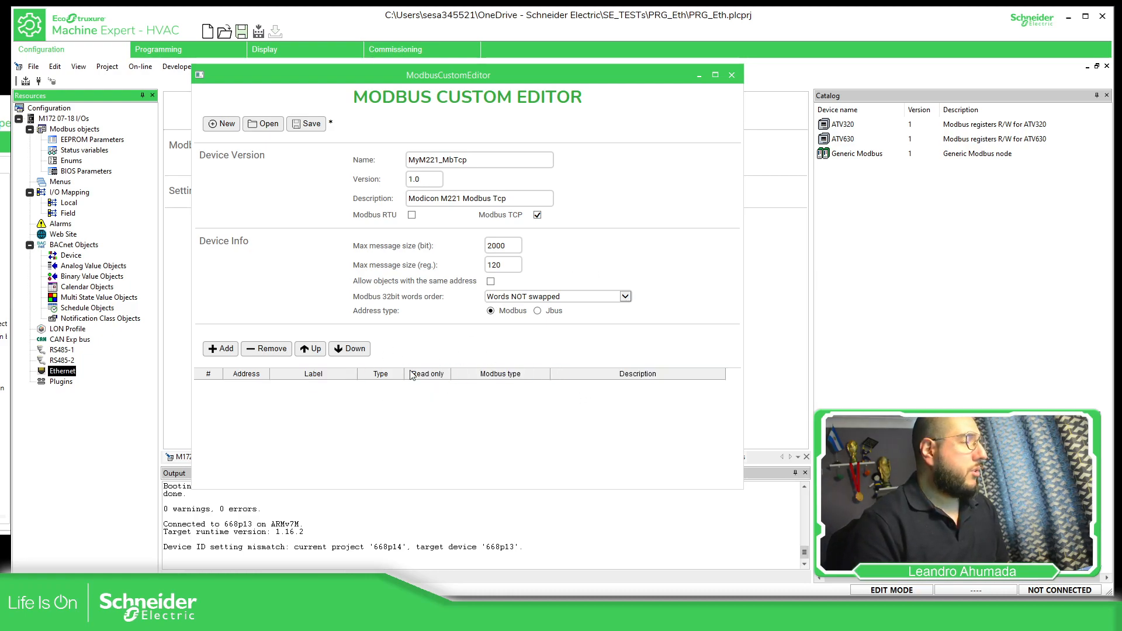
pyautogui.click(224, 349)
pyautogui.click(223, 349)
pyautogui.click(223, 349)
pyautogui.click(224, 349)
pyautogui.click(224, 349)
pyautogui.click(224, 349)
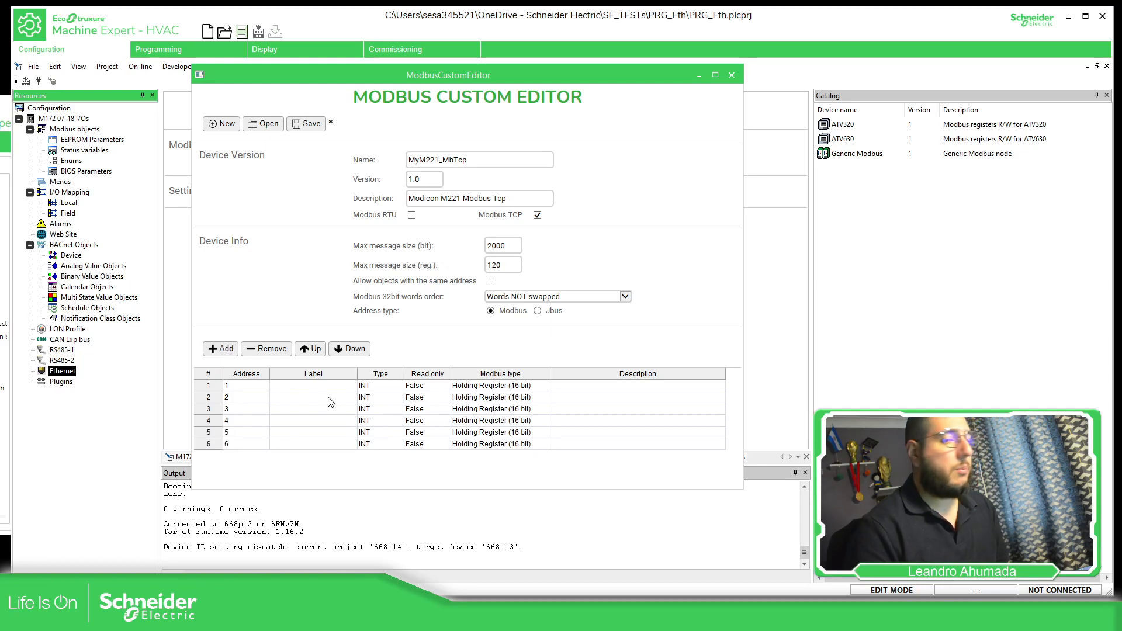
# - Switch to the Machine Expert - Basic project, examine the %MW50 to %MW64 memory words in its database, and return to ModbusCustomEditor
pyautogui.doubleClick(233, 386)
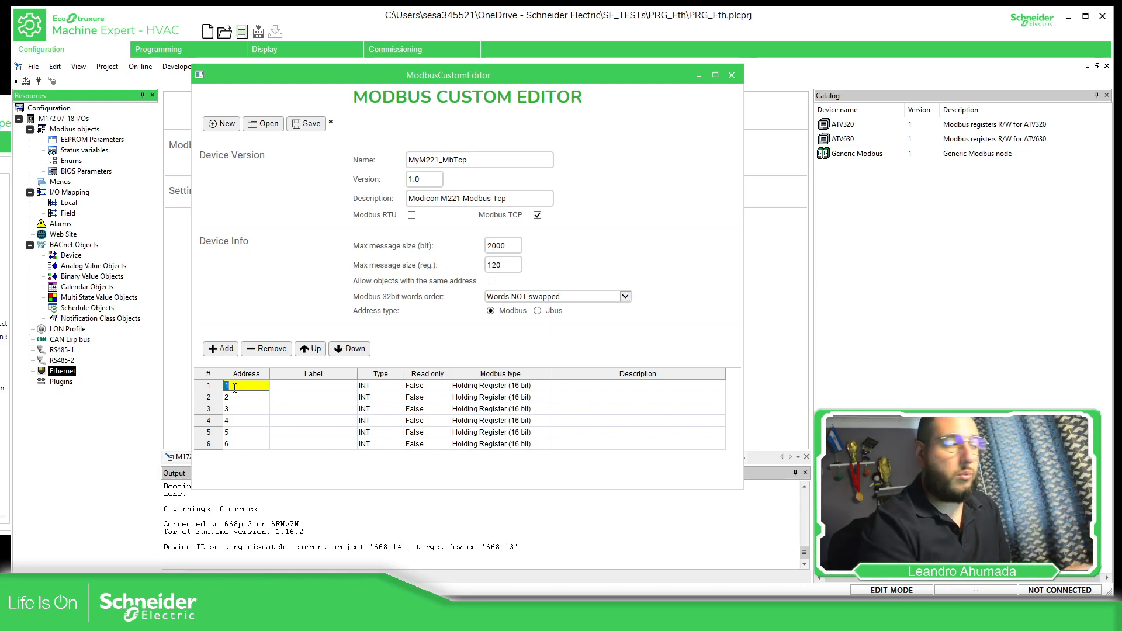
pyautogui.click(329, 609)
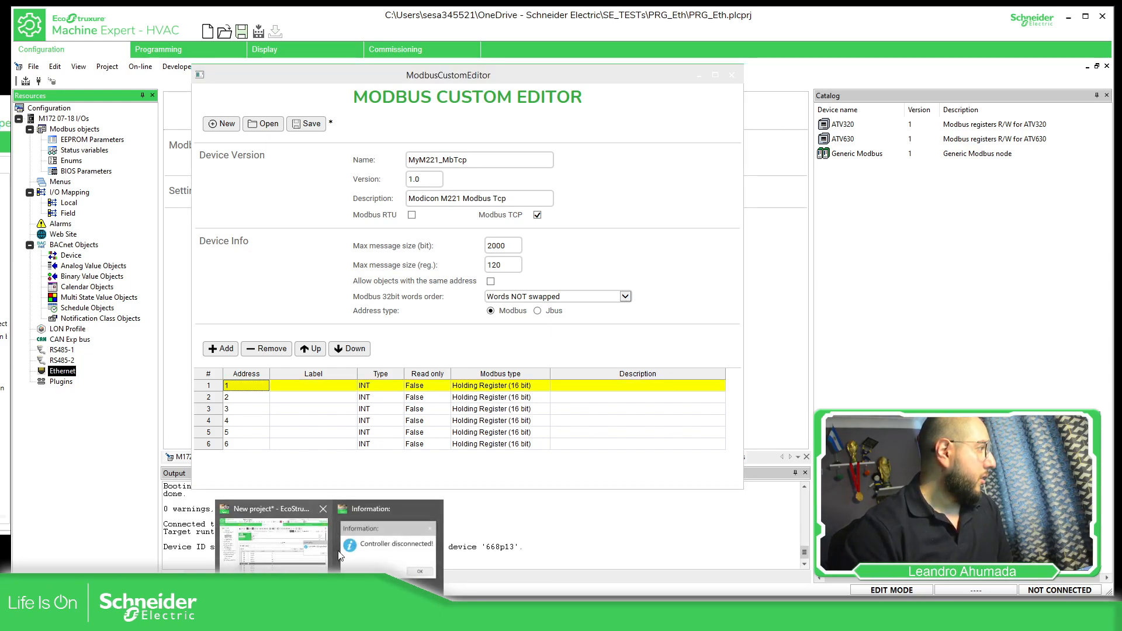
pyautogui.click(605, 351)
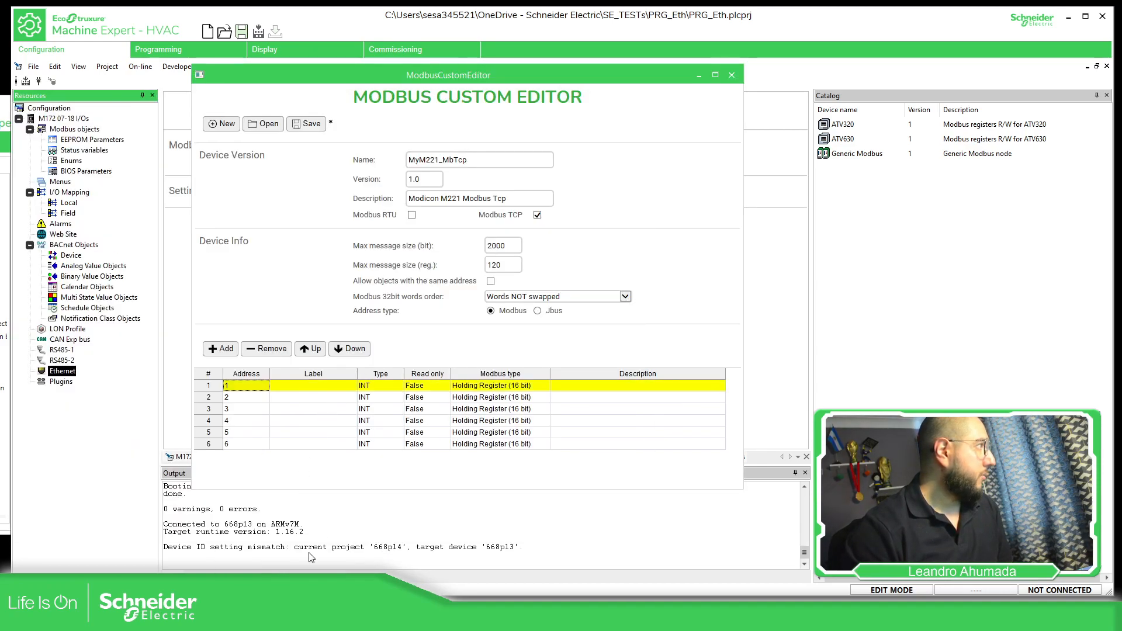
pyautogui.click(329, 609)
pyautogui.click(153, 343)
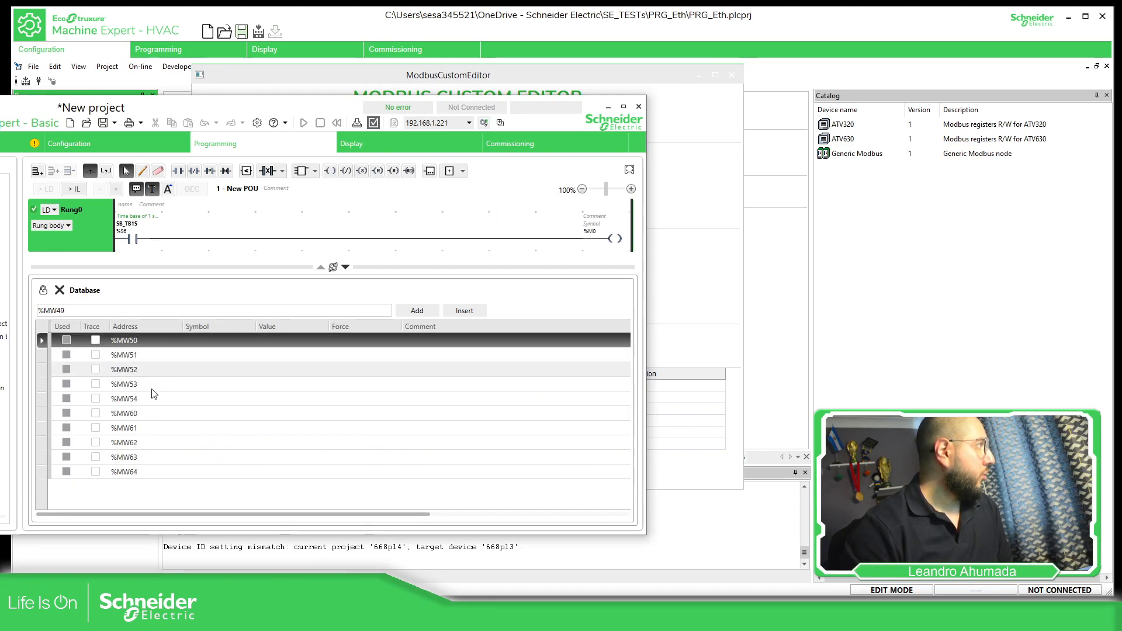
pyautogui.click(152, 402)
pyautogui.click(153, 412)
pyautogui.click(158, 471)
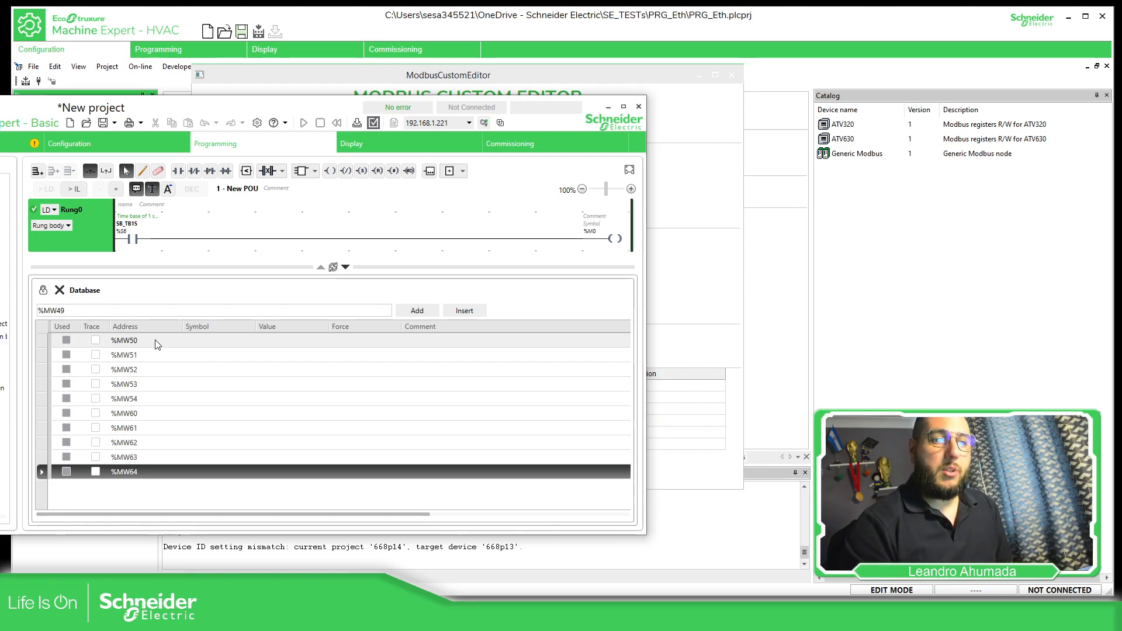
pyautogui.click(693, 284)
# - Set the addresses of rows 1 to 4 in the register table to 51, 52, 53 and 54
pyautogui.click(255, 387)
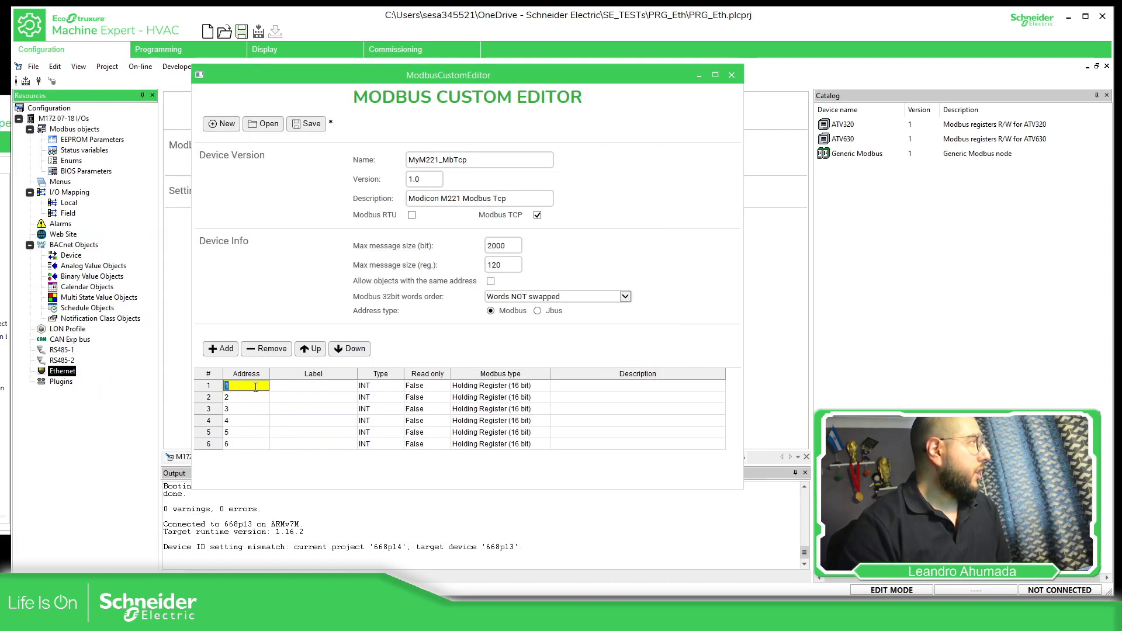
pyautogui.write('51')
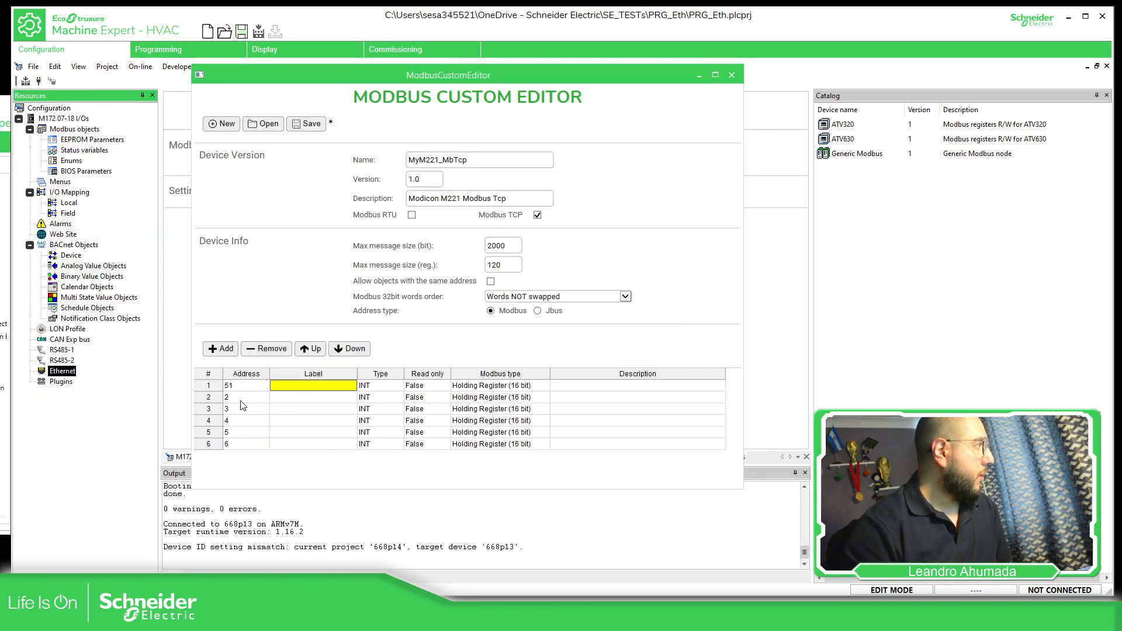
pyautogui.click(240, 401)
pyautogui.write('52')
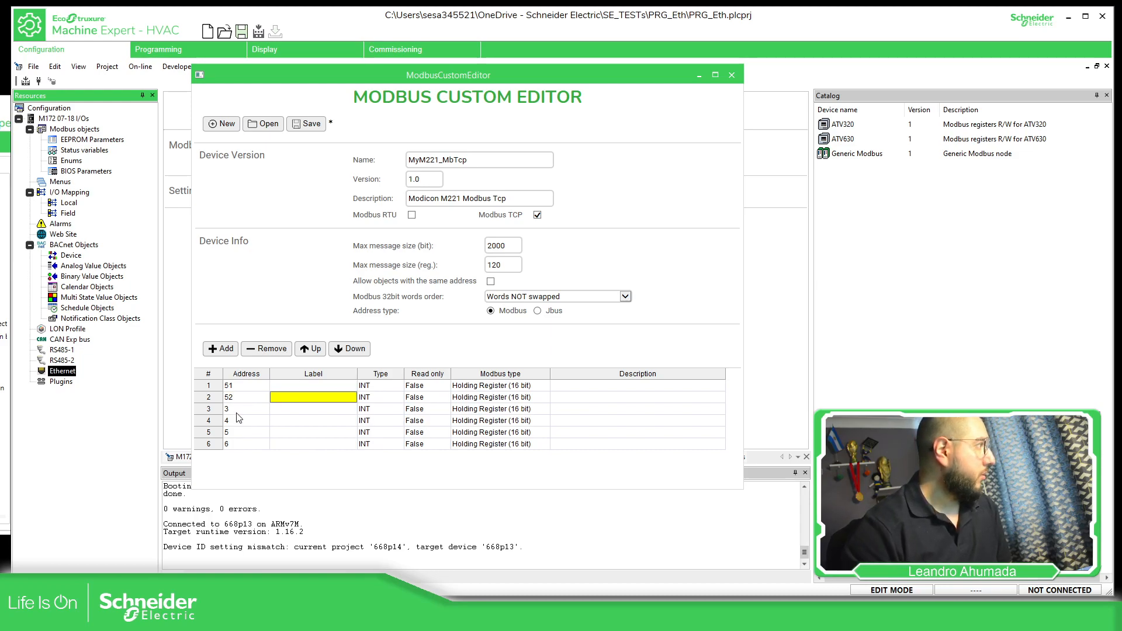
pyautogui.click(237, 411)
pyautogui.write('53')
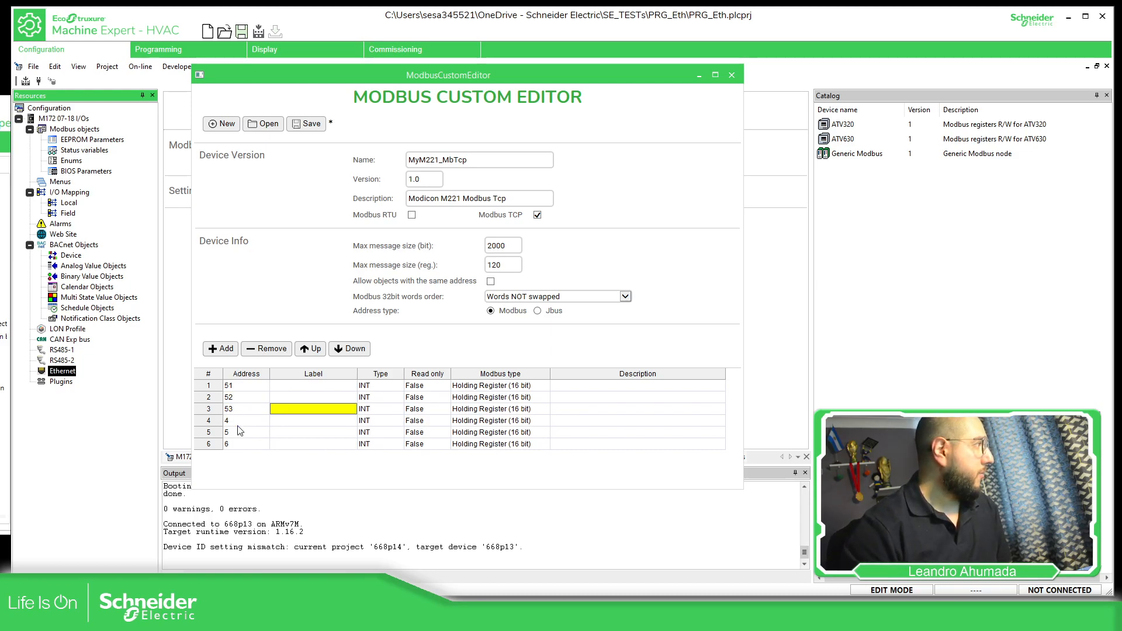
pyautogui.click(238, 421)
pyautogui.write('54')
pyautogui.press('Tab')
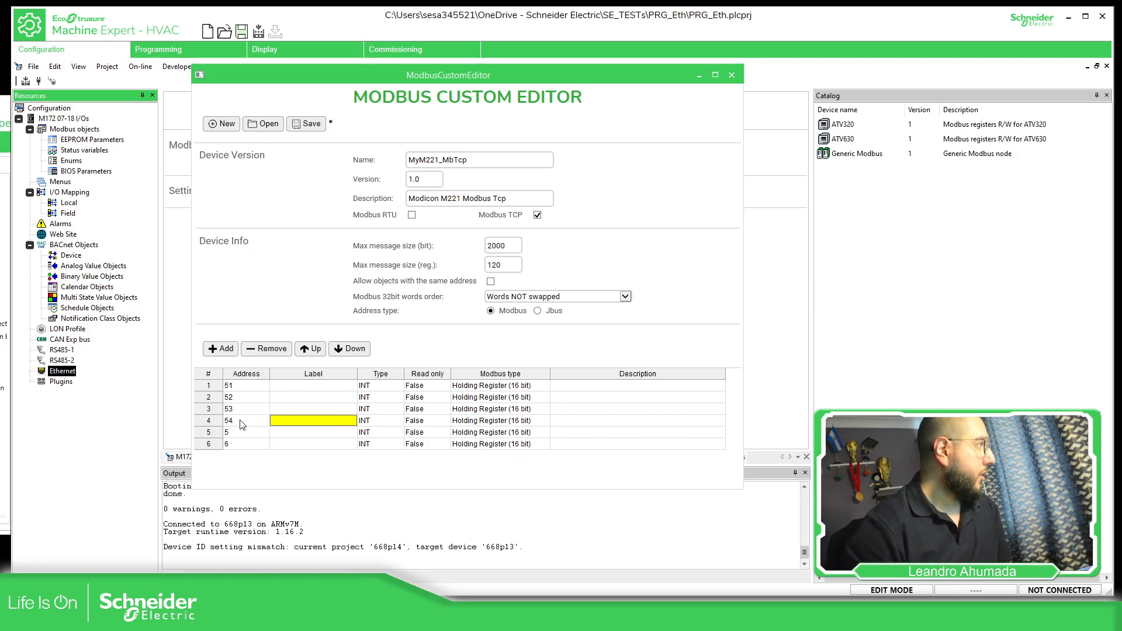
# - Set row 5's address to 61 and add two more rows to the register table
pyautogui.click(242, 431)
pyautogui.write('61')
pyautogui.press('Tab')
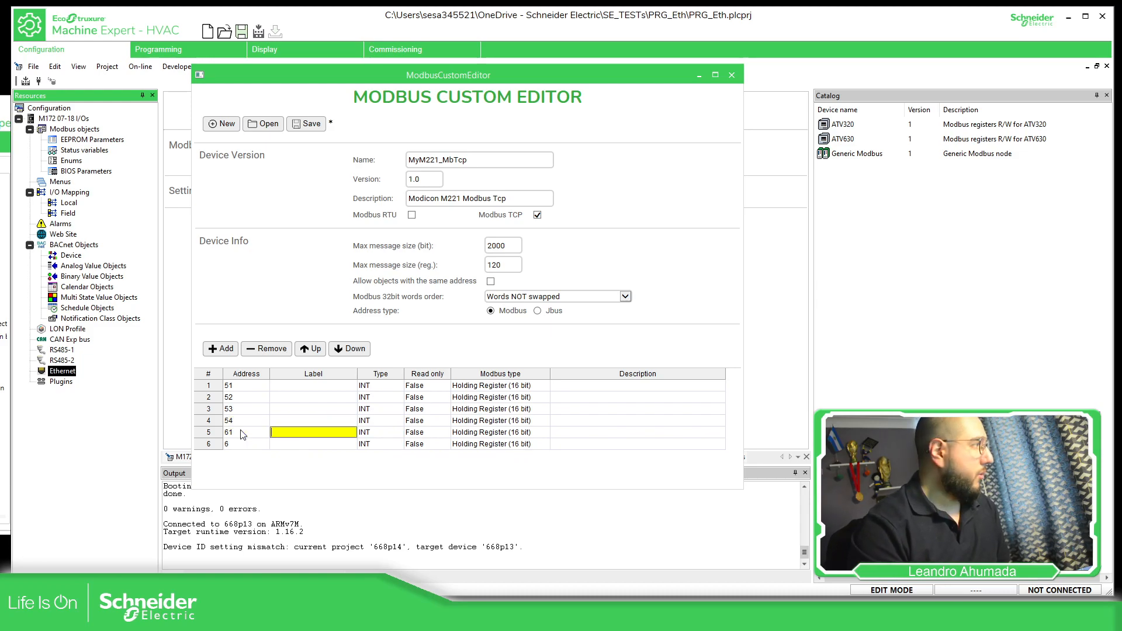
pyautogui.click(222, 349)
pyautogui.click(221, 349)
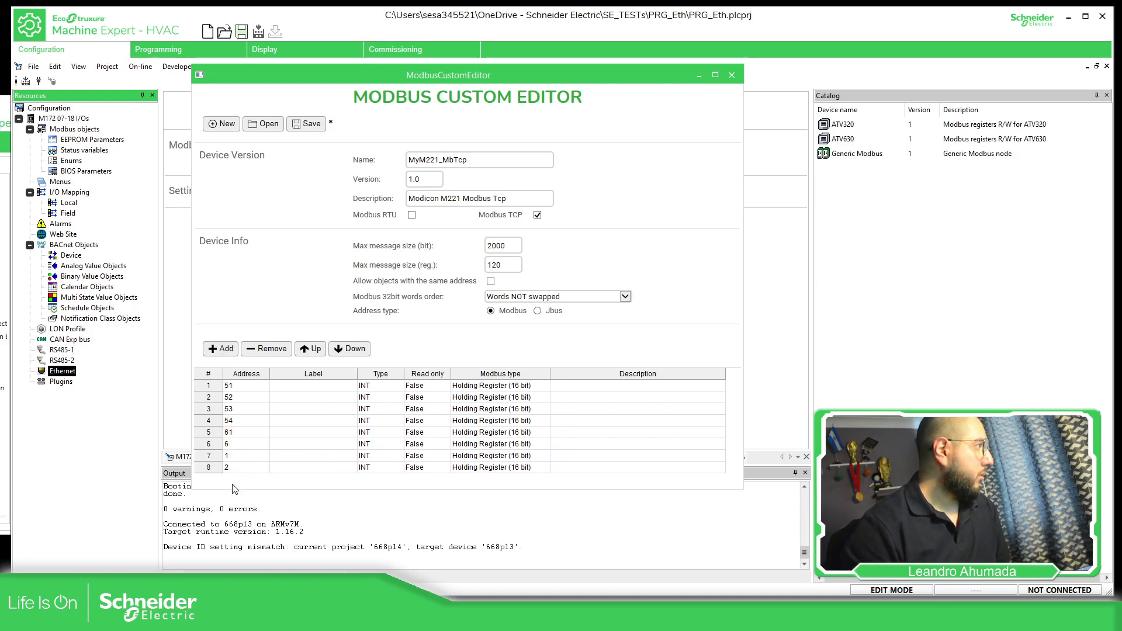
# - Set the addresses of rows 6, 7 and 8 in the register table to 62, 63 and 64
pyautogui.click(243, 445)
pyautogui.write('2')
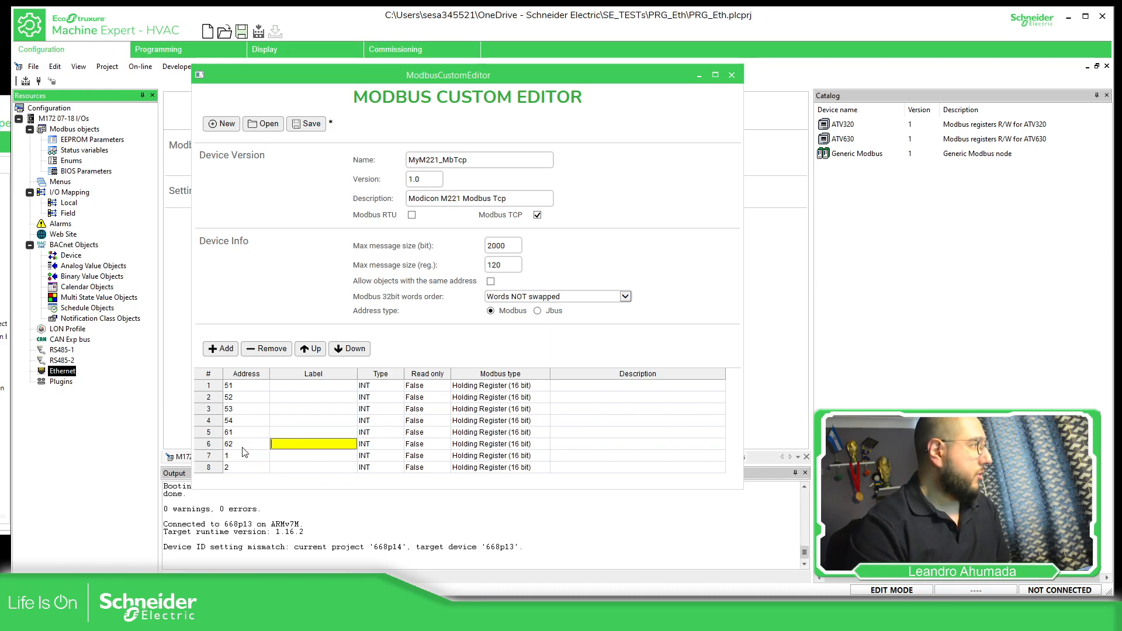
pyautogui.click(234, 456)
pyautogui.write('63')
pyautogui.press('Tab')
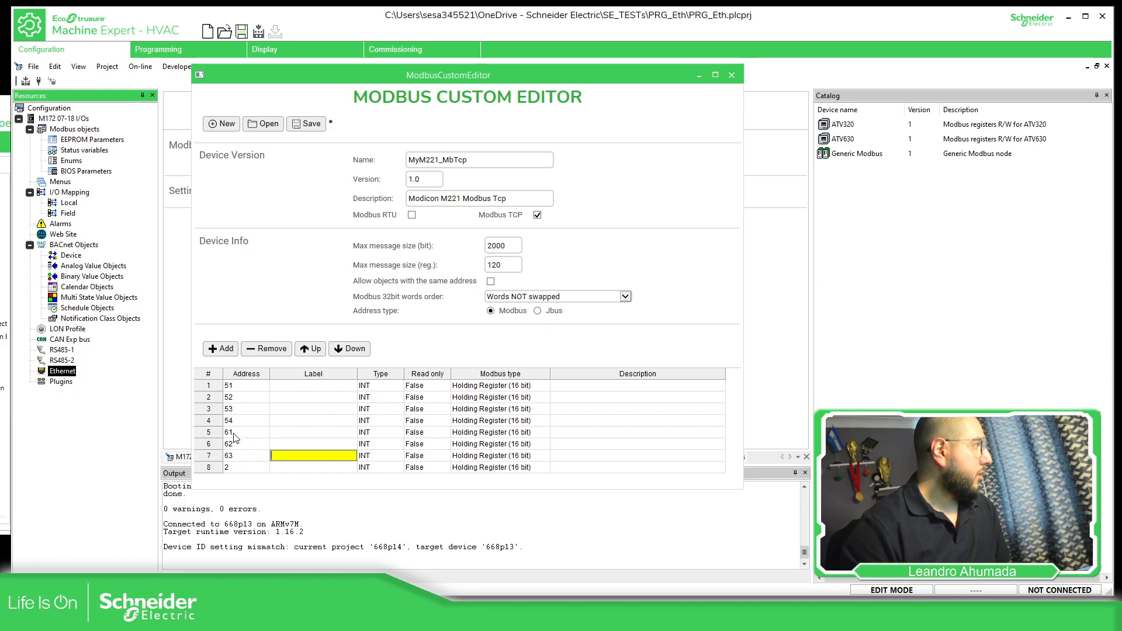
pyautogui.click(236, 467)
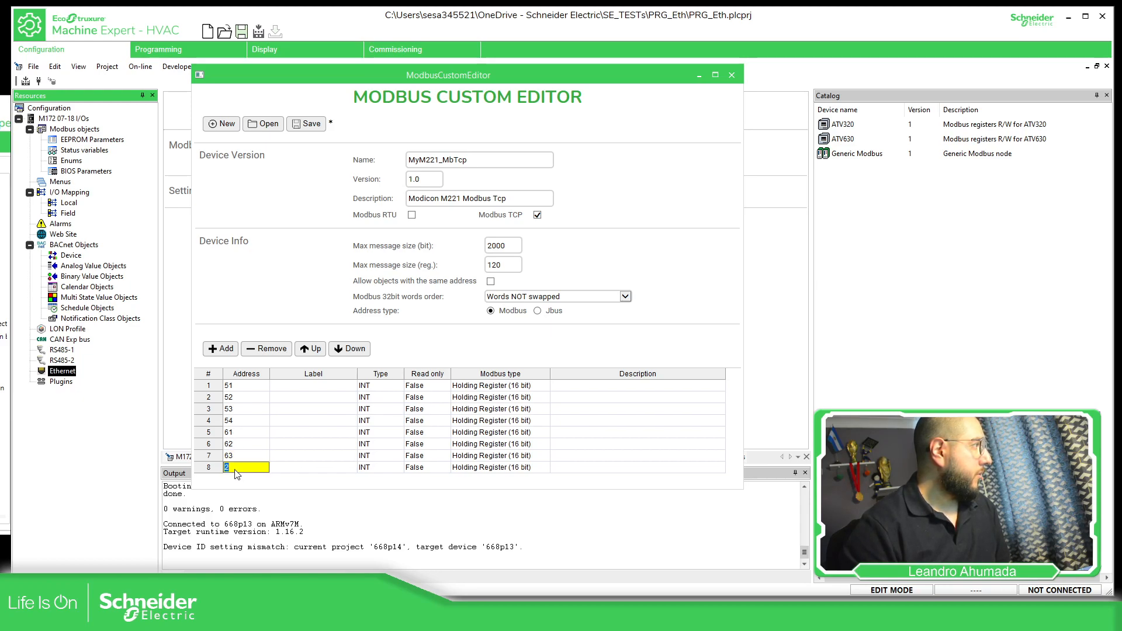
pyautogui.press('Tab')
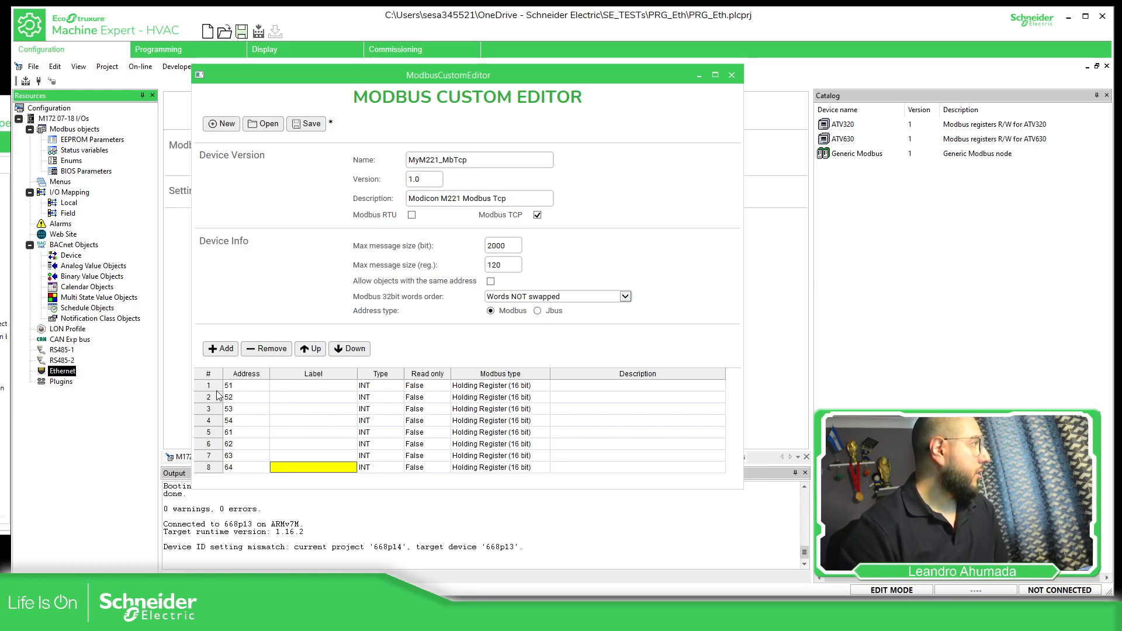
# - Add two more rows to the register table and set their addresses to 55 and 65
pyautogui.click(219, 433)
pyautogui.click(221, 349)
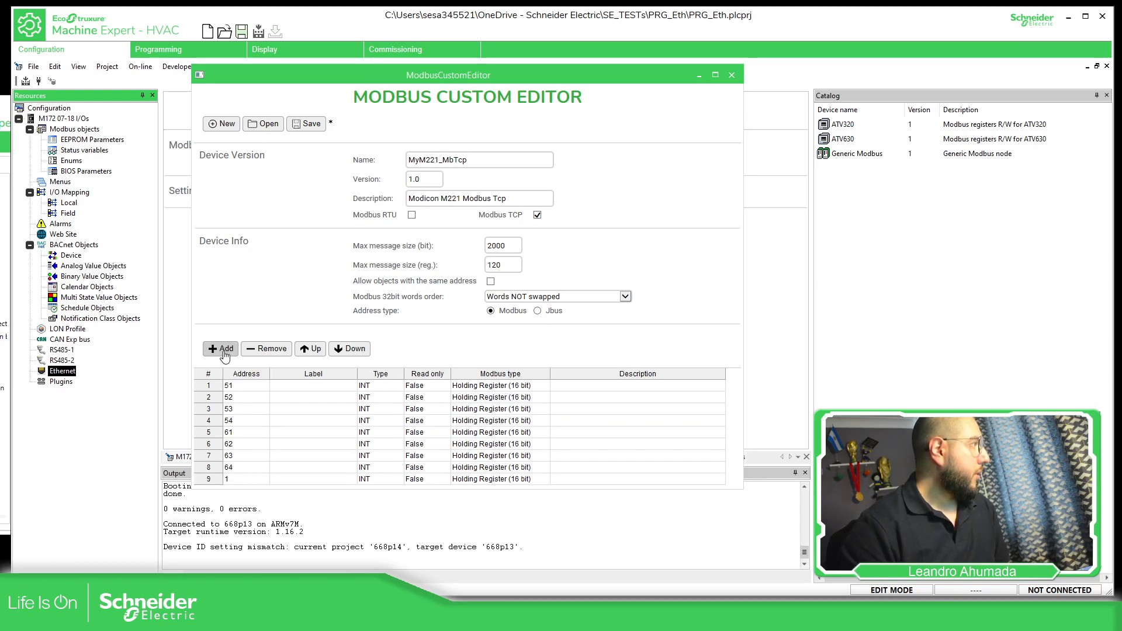
pyautogui.click(221, 348)
pyautogui.click(245, 468)
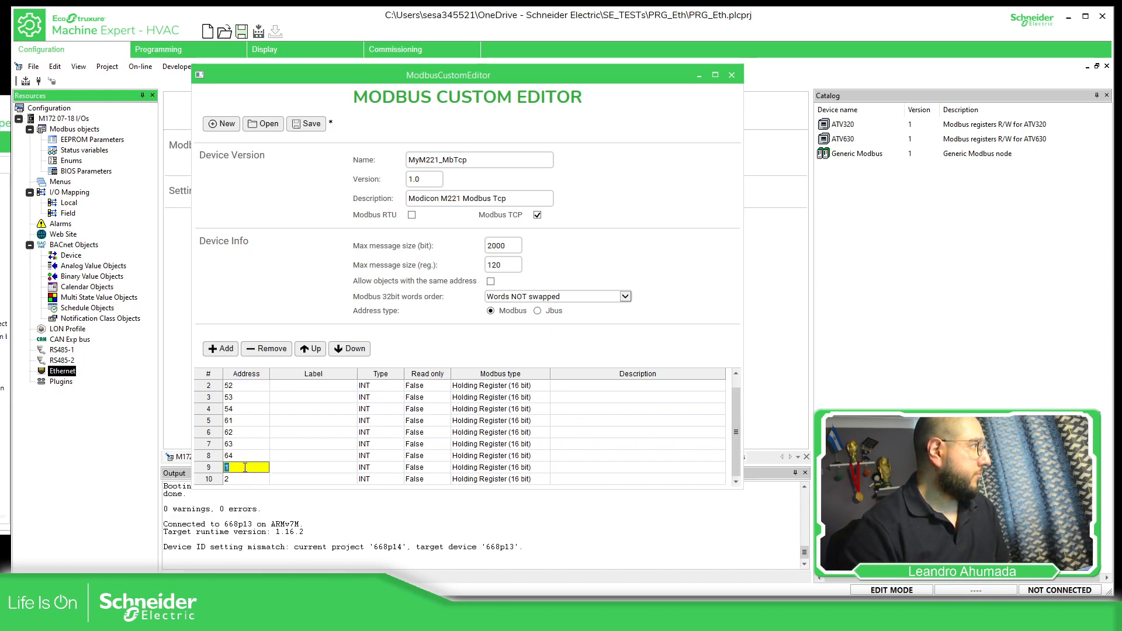
pyautogui.write('55')
pyautogui.press('Tab')
pyautogui.click(248, 478)
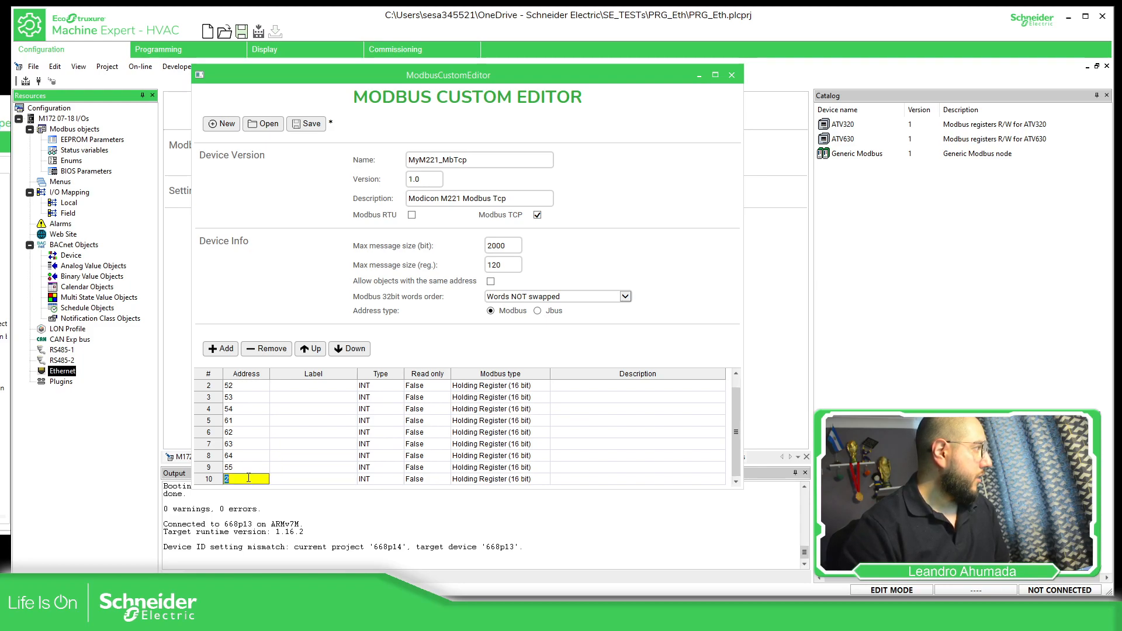
pyautogui.write('65')
pyautogui.press('Tab')
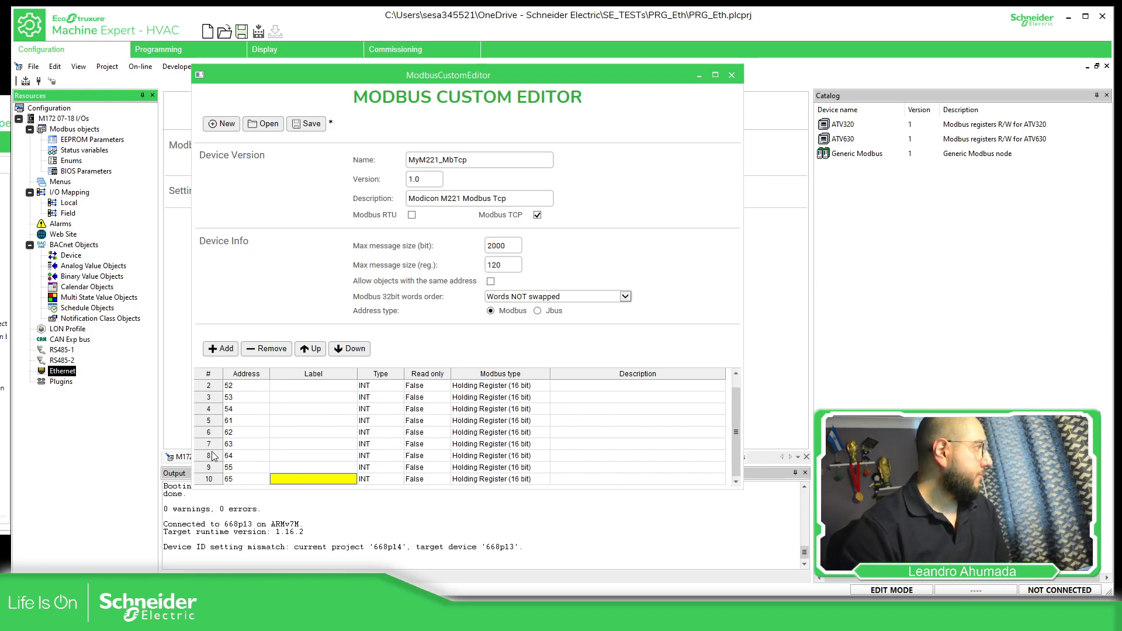
# - Move the row with address 55 up until it sits directly below the row with address 54
pyautogui.click(216, 470)
pyautogui.click(312, 349)
pyautogui.click(311, 349)
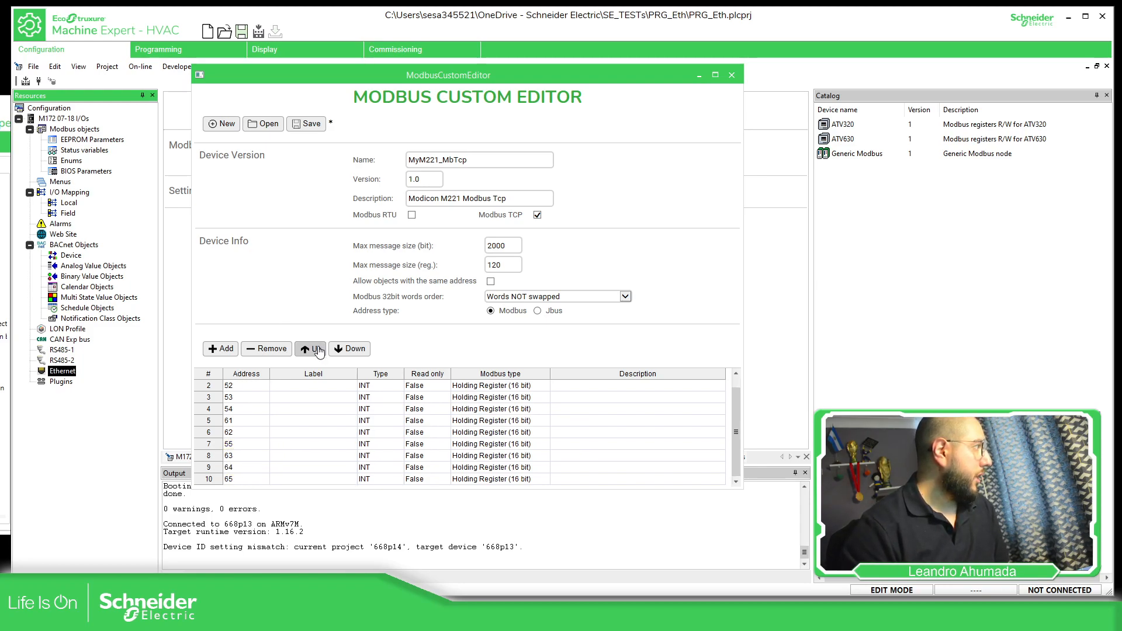
pyautogui.click(311, 349)
pyautogui.click(311, 349)
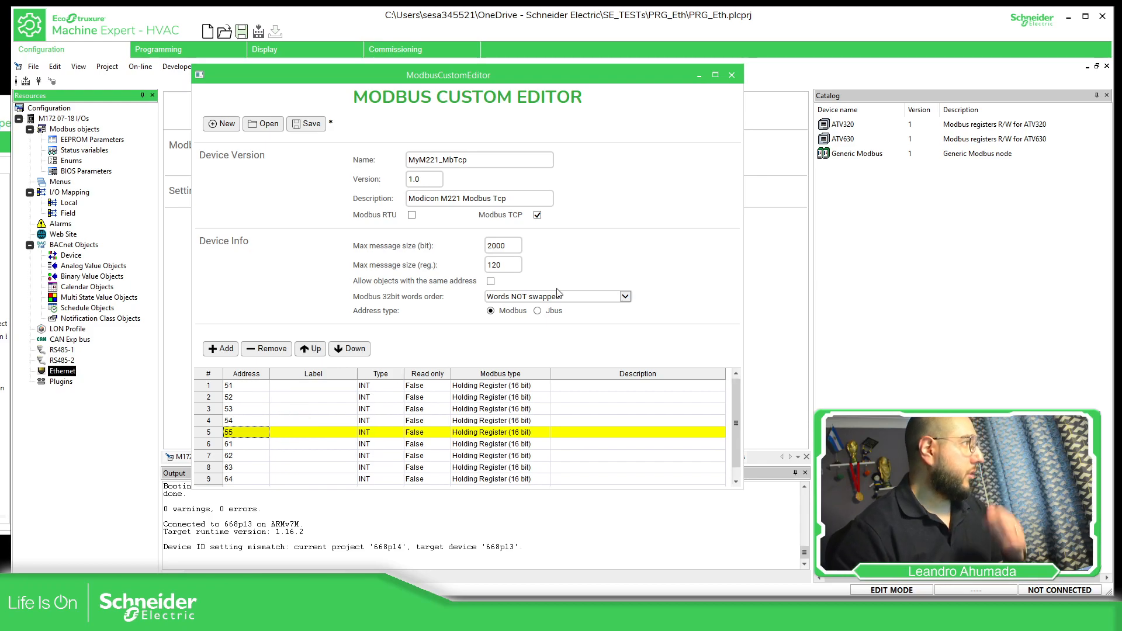
# - Try setting Read only to True for the register at address 51, and set it back to False
pyautogui.click(440, 388)
pyautogui.click(445, 387)
pyautogui.click(433, 413)
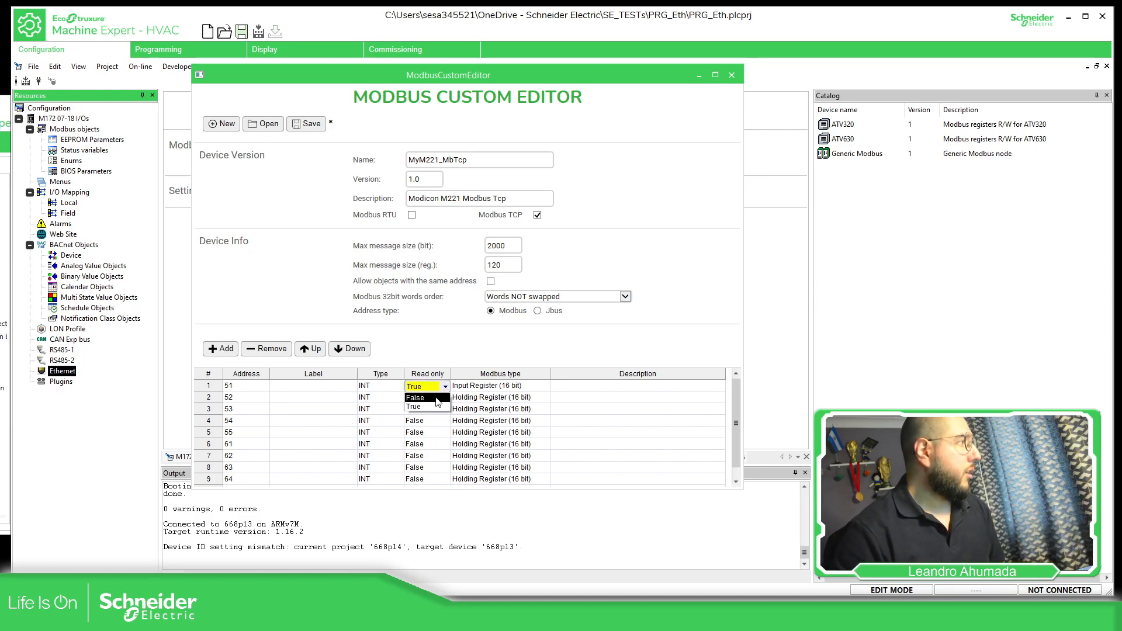
pyautogui.scroll(-1, 509, 397)
pyautogui.scroll(1, 514, 399)
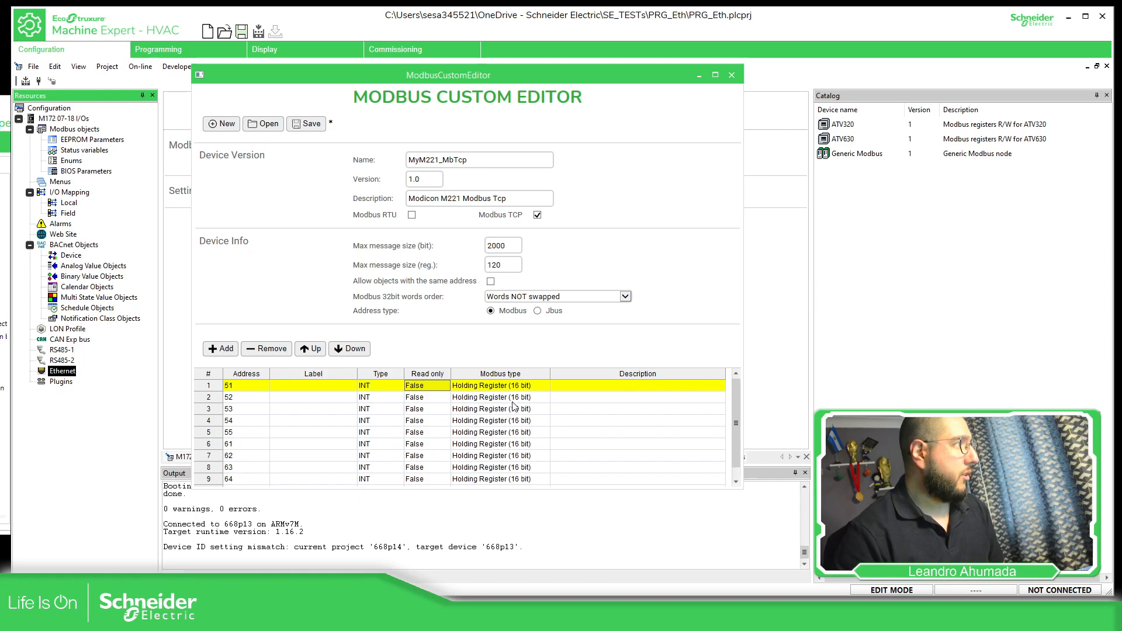
# - Enter "M221 MW50" as the description of the register at address 51
pyautogui.click(512, 409)
pyautogui.click(582, 408)
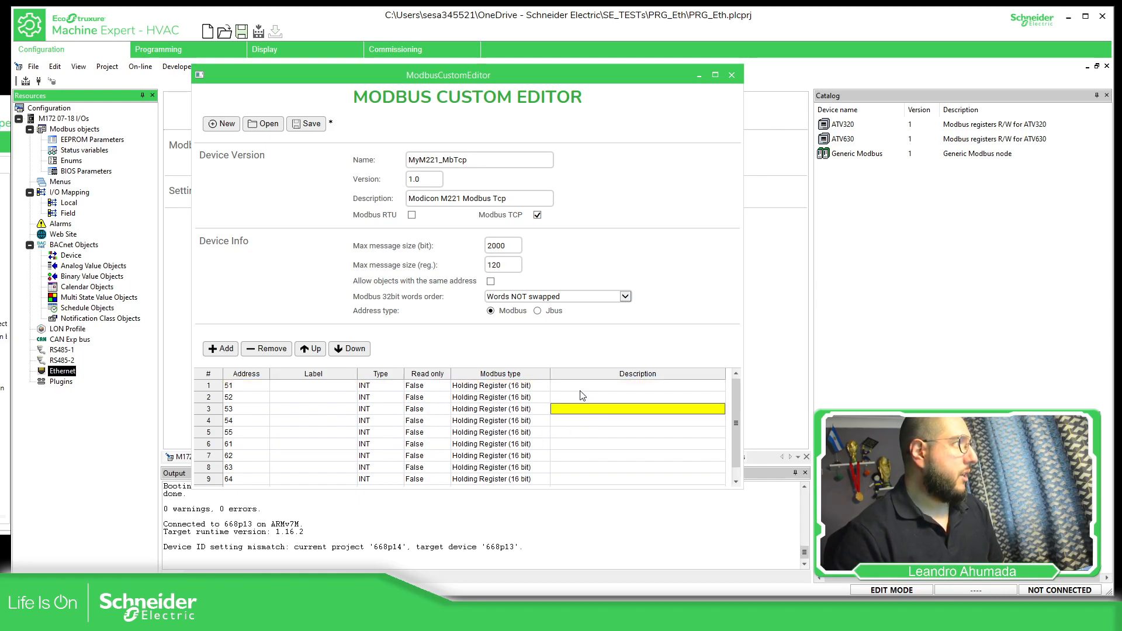
pyautogui.click(576, 387)
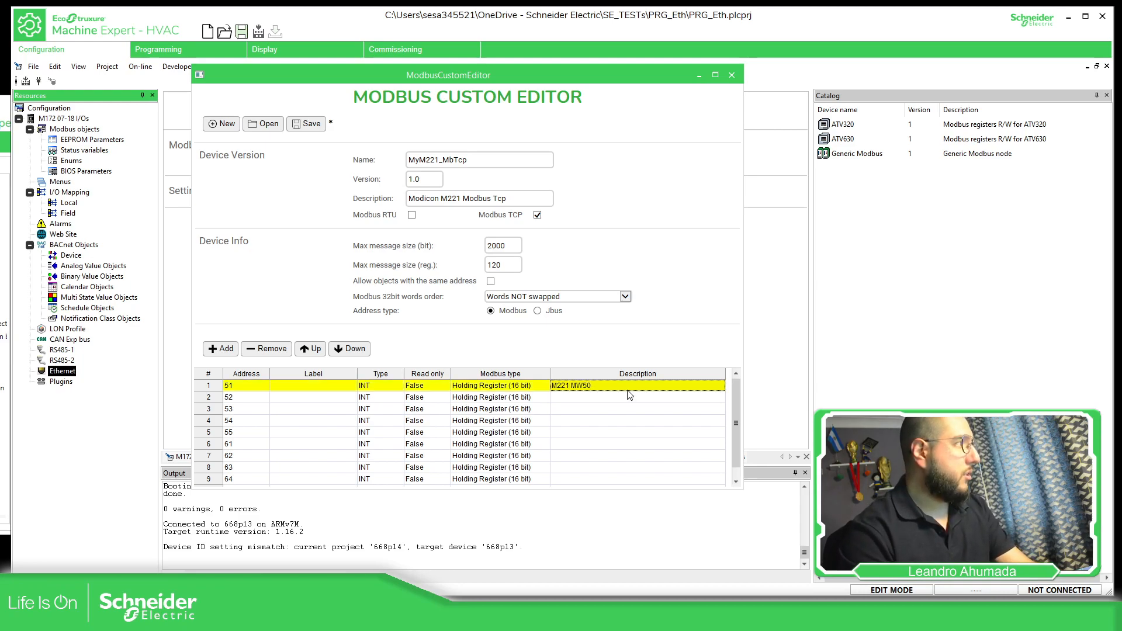
# - Label the registers at addresses 51 and 52 as Temp1 and Temp2
pyautogui.click(342, 386)
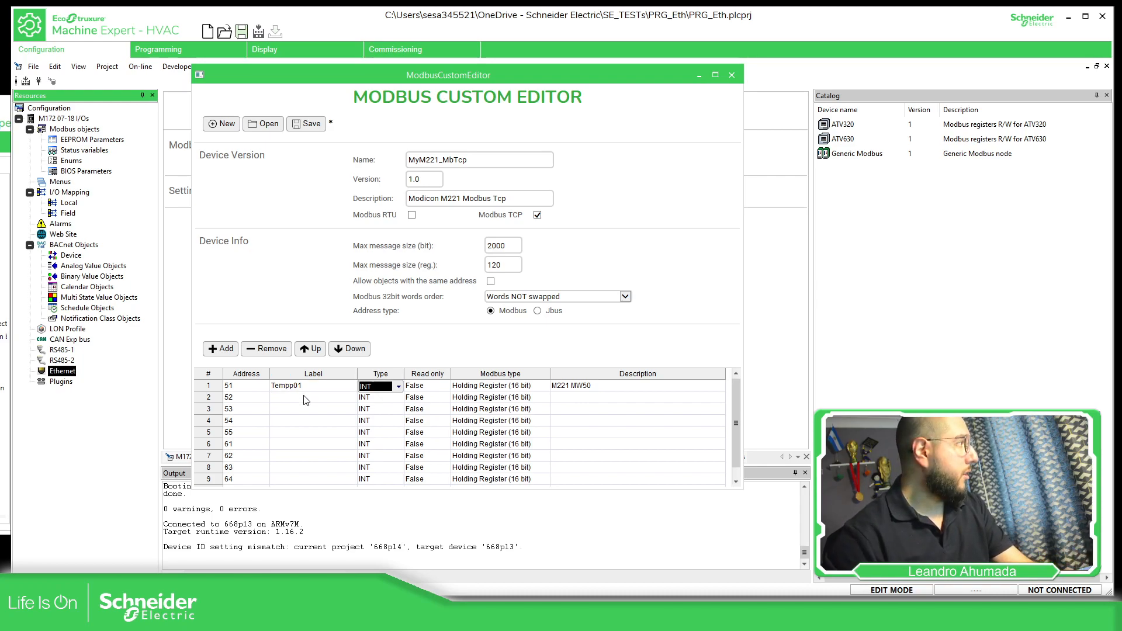
pyautogui.write('1')
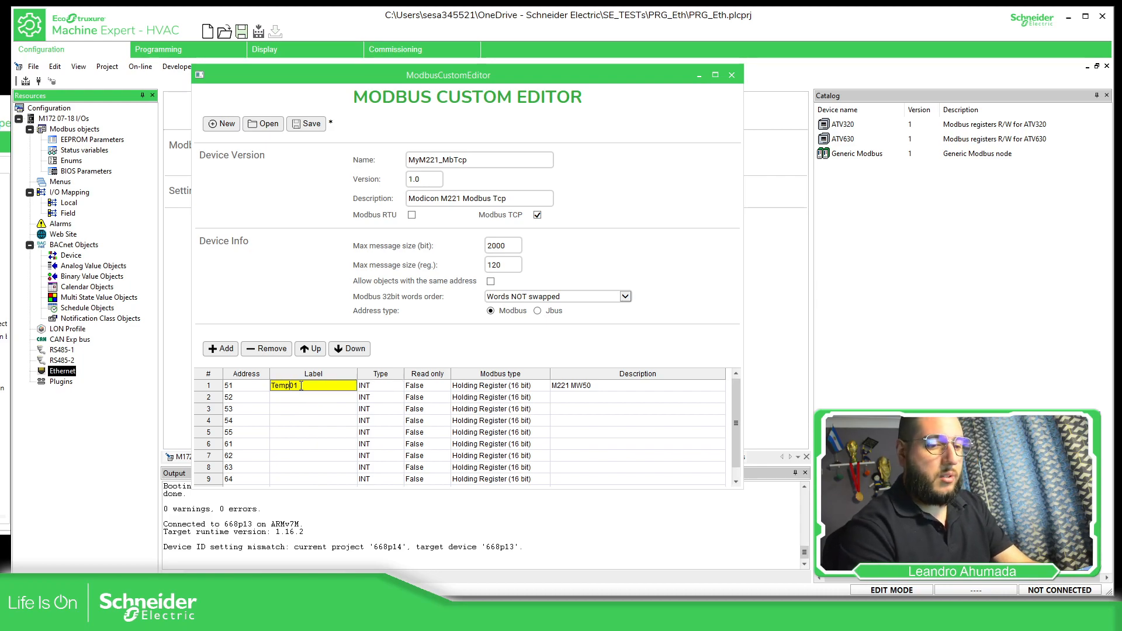
pyautogui.doubleClick(301, 386)
pyautogui.hotkey('ctrl', 'c')
pyautogui.doubleClick(291, 398)
pyautogui.hotkey('ctrl', 'v')
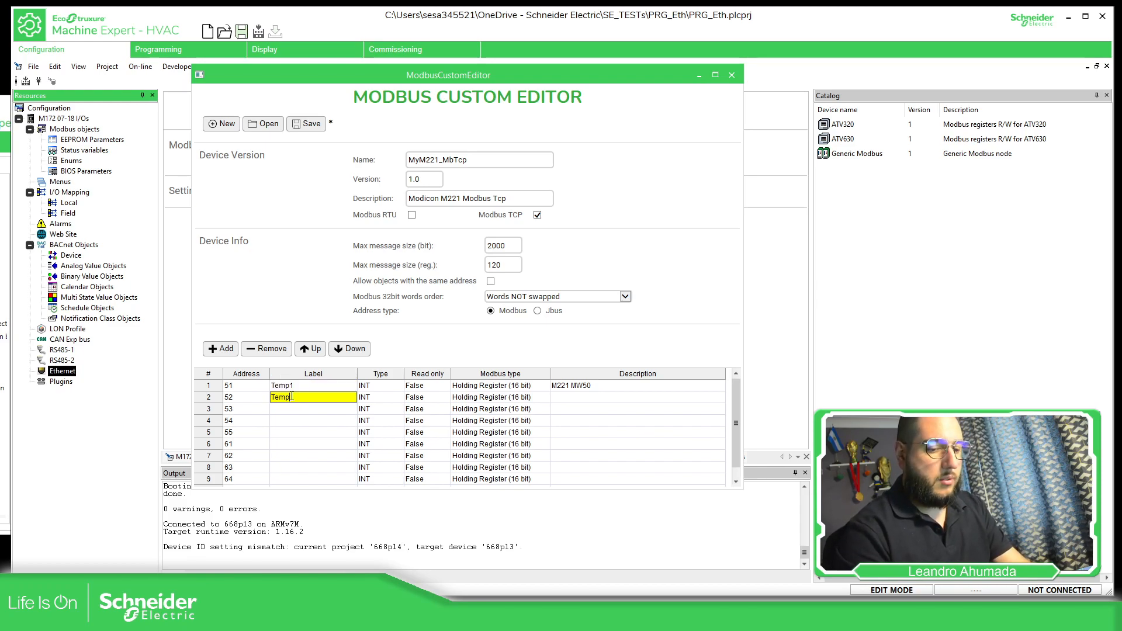
pyautogui.press('Tab')
# - Label the registers at addresses 53, 54 and 55 as Temp3, Temp4 and Temp5
pyautogui.click(303, 413)
pyautogui.write('Temp')
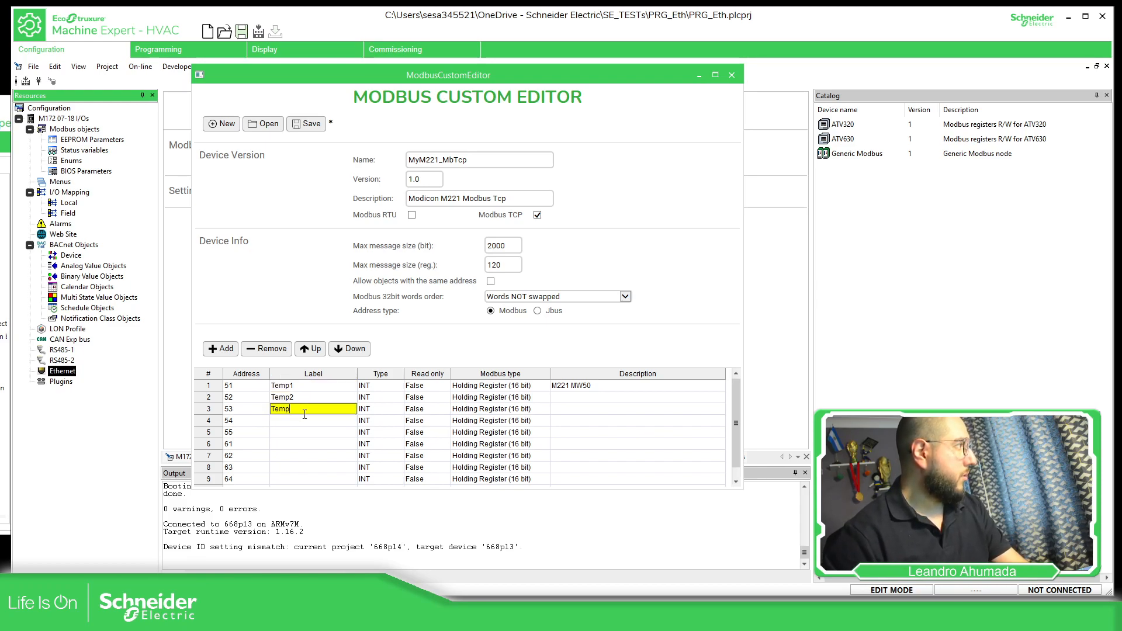
pyautogui.write('3')
pyautogui.press('Tab')
pyautogui.click(297, 422)
pyautogui.write('Temp')
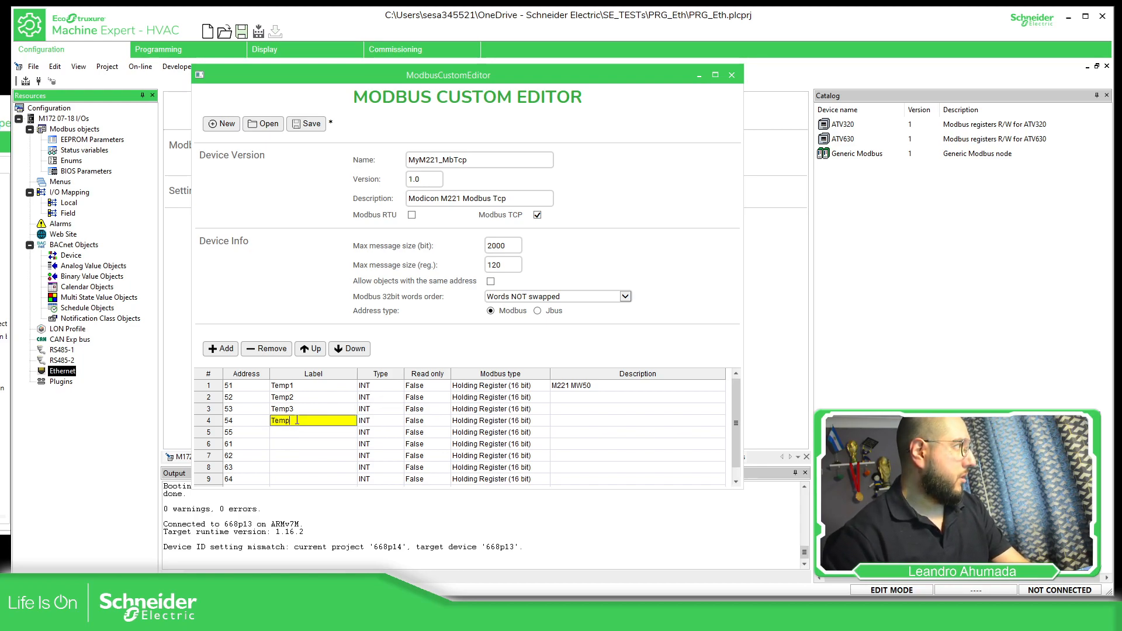
pyautogui.write('4')
pyautogui.press('Tab')
pyautogui.click(295, 433)
pyautogui.write('Temp')
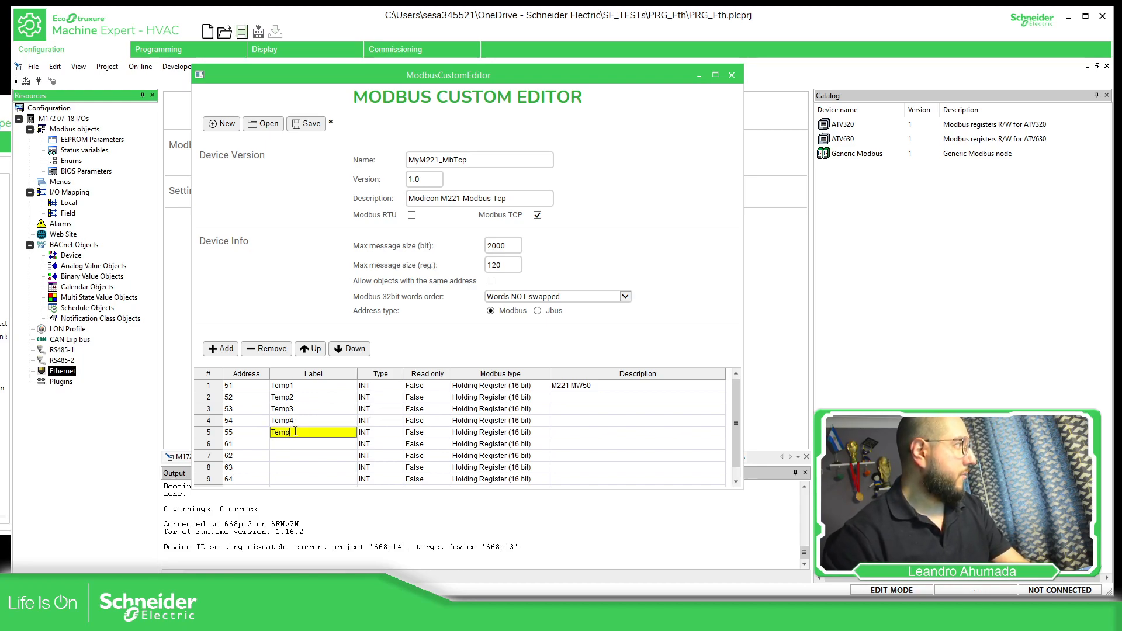
pyautogui.write('5')
pyautogui.press('Tab')
# - Label the registers at addresses 61, 62 and 63 as Sp1, Sp2 and Sp3
pyautogui.click(295, 447)
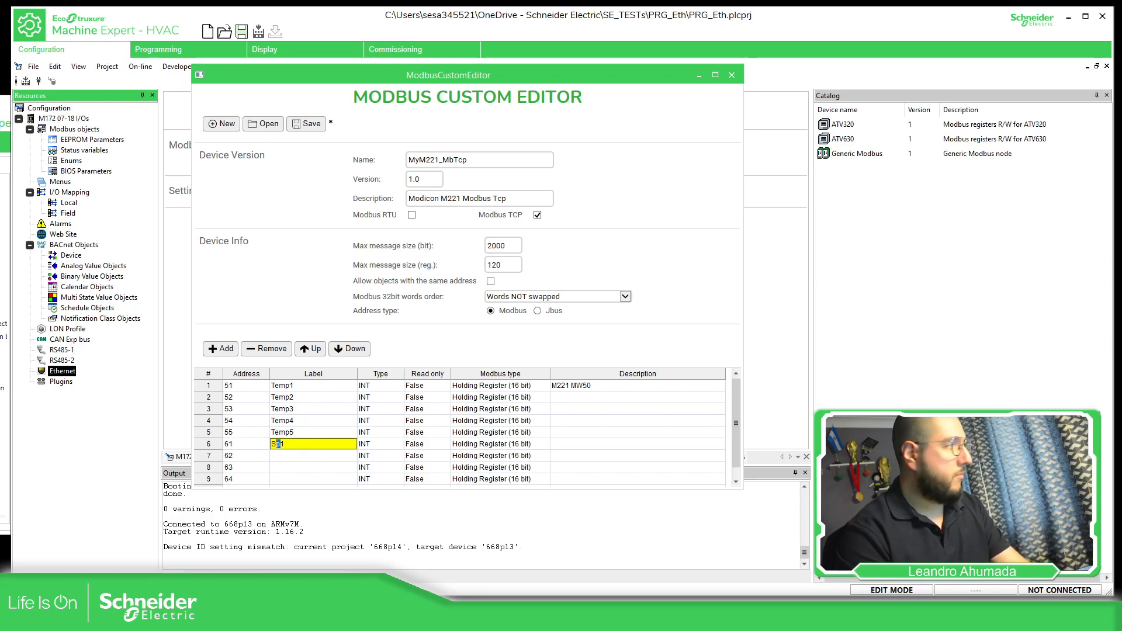
pyautogui.click(290, 455)
pyautogui.write('Sp2')
pyautogui.click(295, 468)
pyautogui.write('Sp')
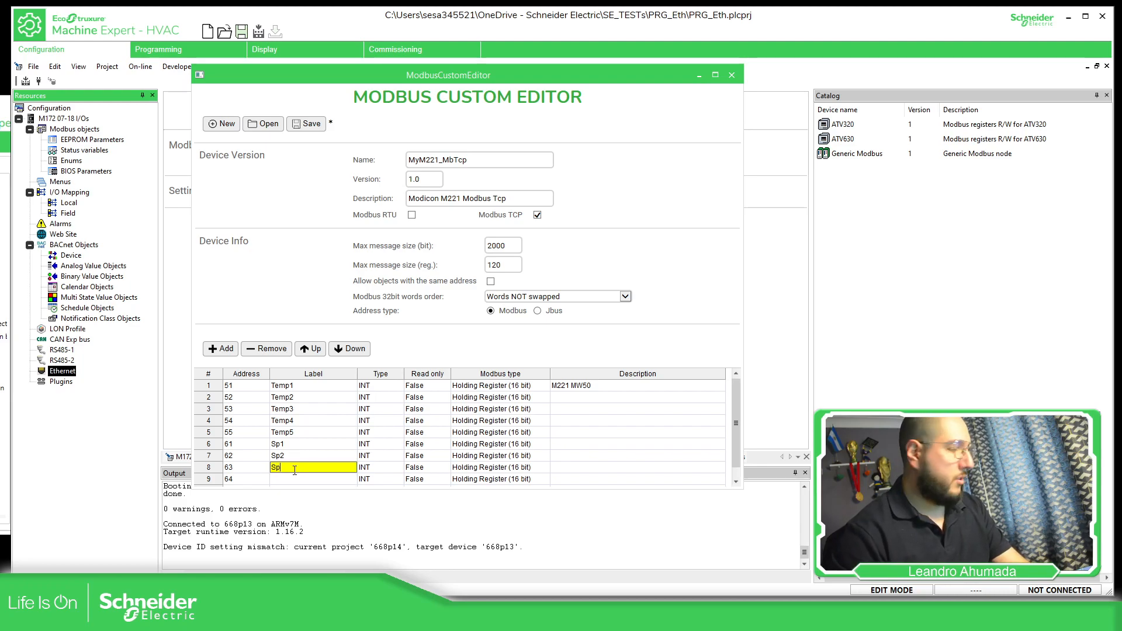
pyautogui.write('3')
pyautogui.press('Tab')
# - Label the registers at addresses 64 and 65 as Sp4 and Sp5
pyautogui.click(296, 478)
pyautogui.write('Sp')
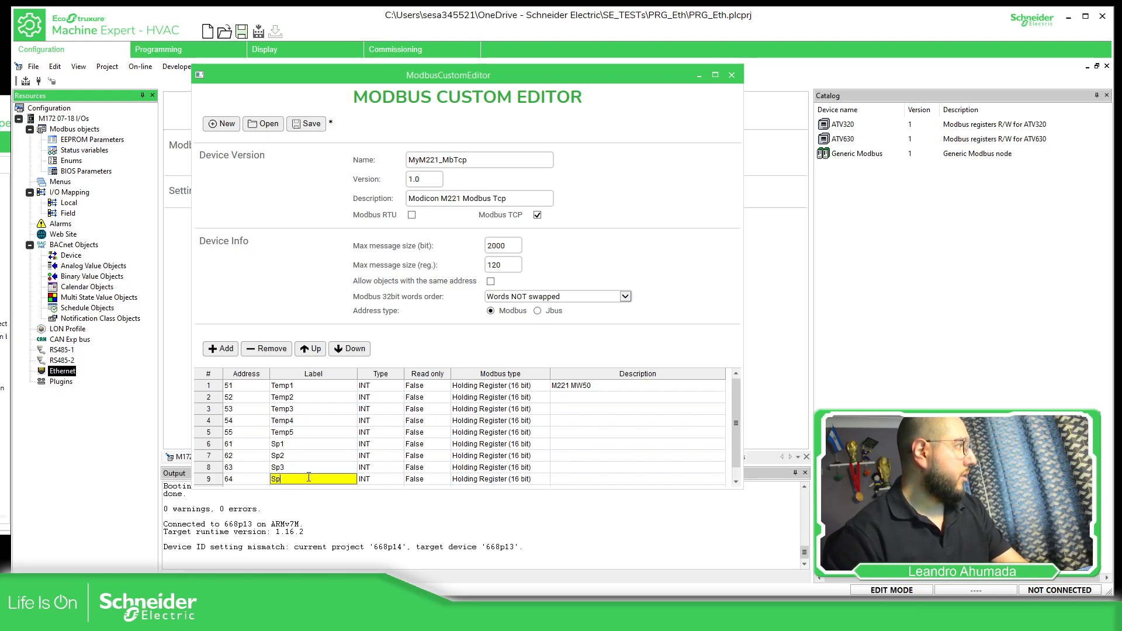
pyautogui.write('4')
pyautogui.press('Tab')
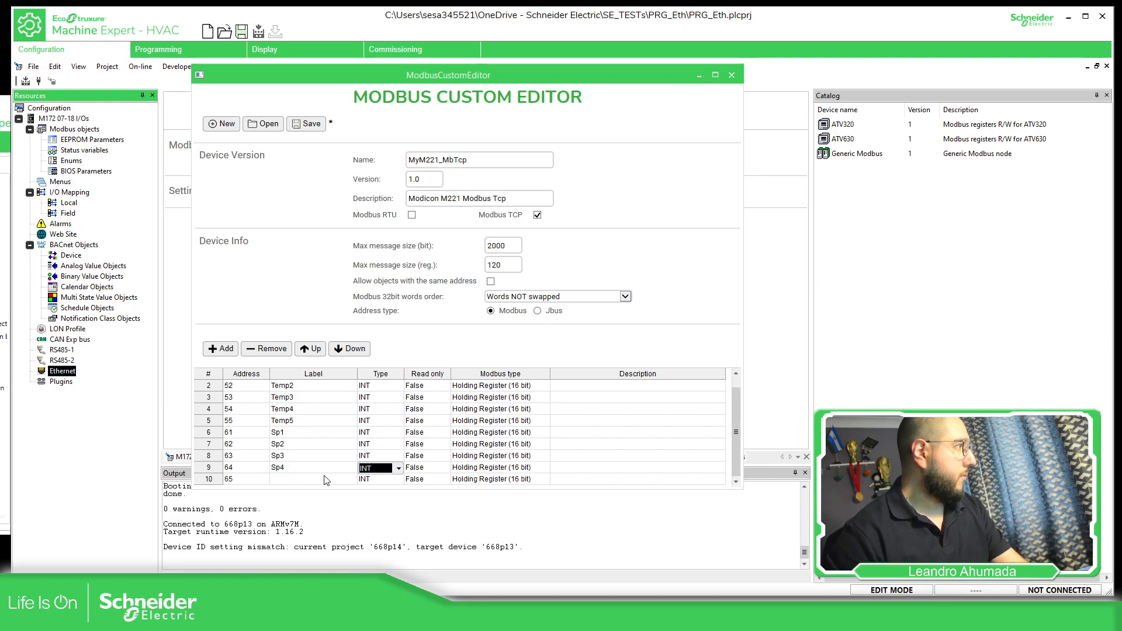
pyautogui.click(310, 479)
pyautogui.write('Sp5')
pyautogui.press('Tab')
# - Copy the Temp1 description to the Sp1 register and change it to "M221 MW60"
pyautogui.scroll(1, 574, 474)
pyautogui.click(563, 388)
pyautogui.hotkey('ctrl', 'c')
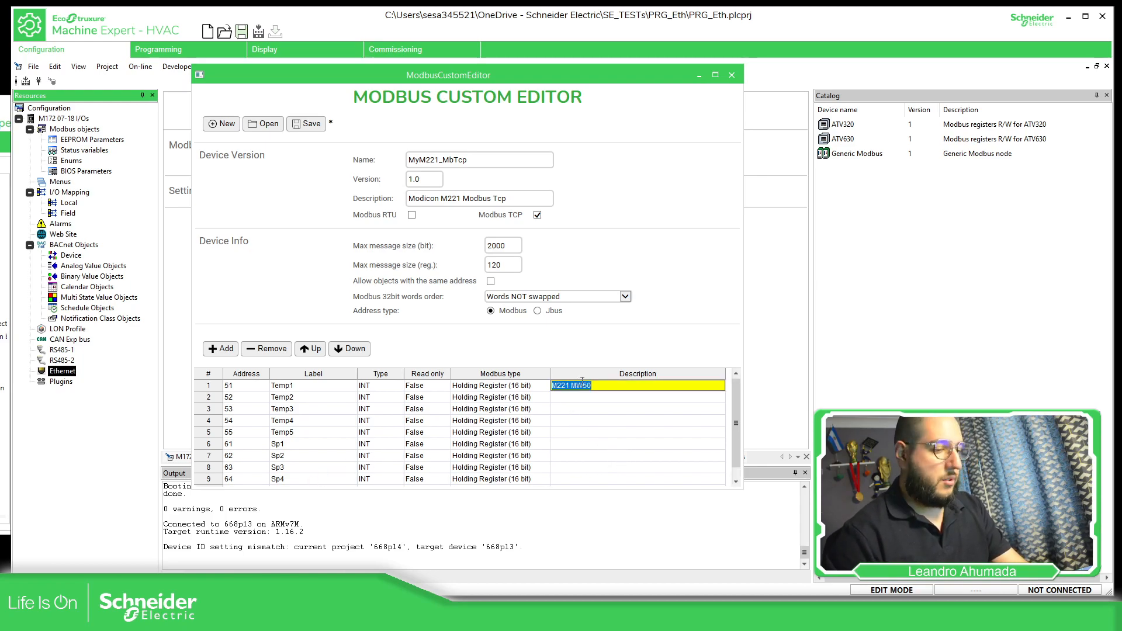
pyautogui.click(571, 446)
pyautogui.hotkey('ctrl', 'v')
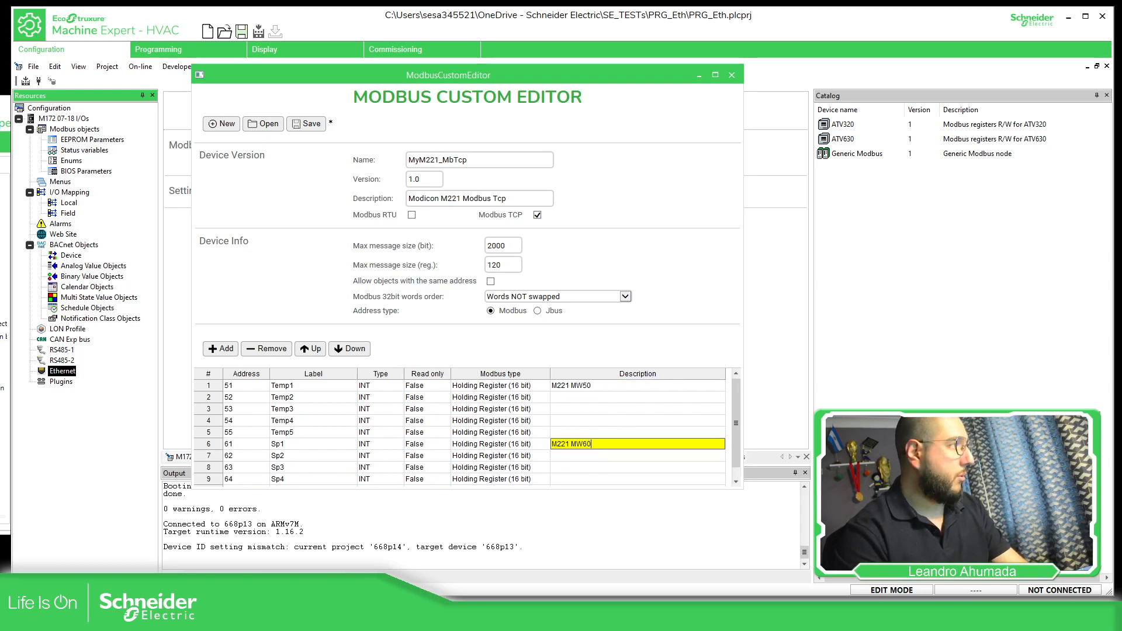
pyautogui.press('Return')
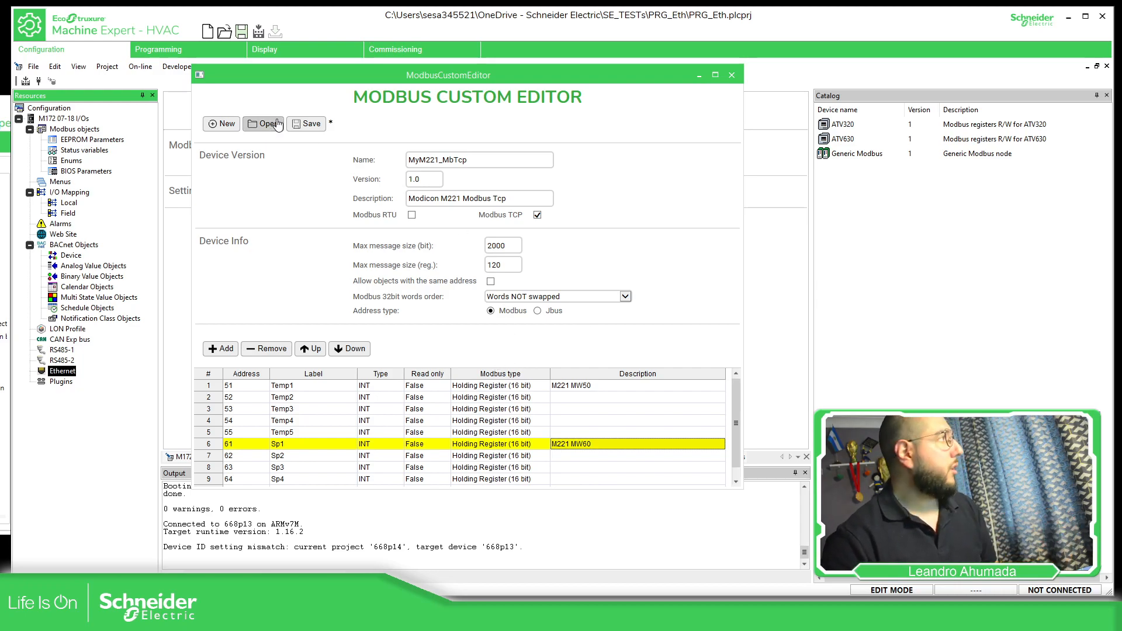
# - Save the custom device as MyM221_MbTcp.PCT in the Catalog\ModbusCustom folder, removing the _1p0 suffix from the proposed file name
pyautogui.click(308, 125)
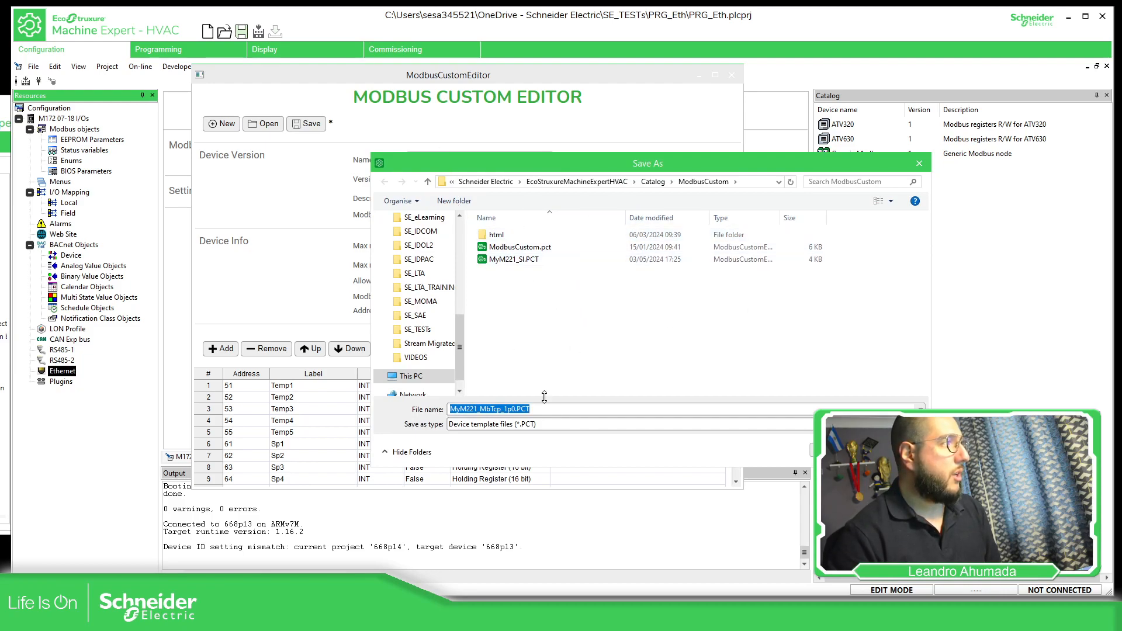
pyautogui.moveTo(504, 411); pyautogui.dragTo(515, 410)
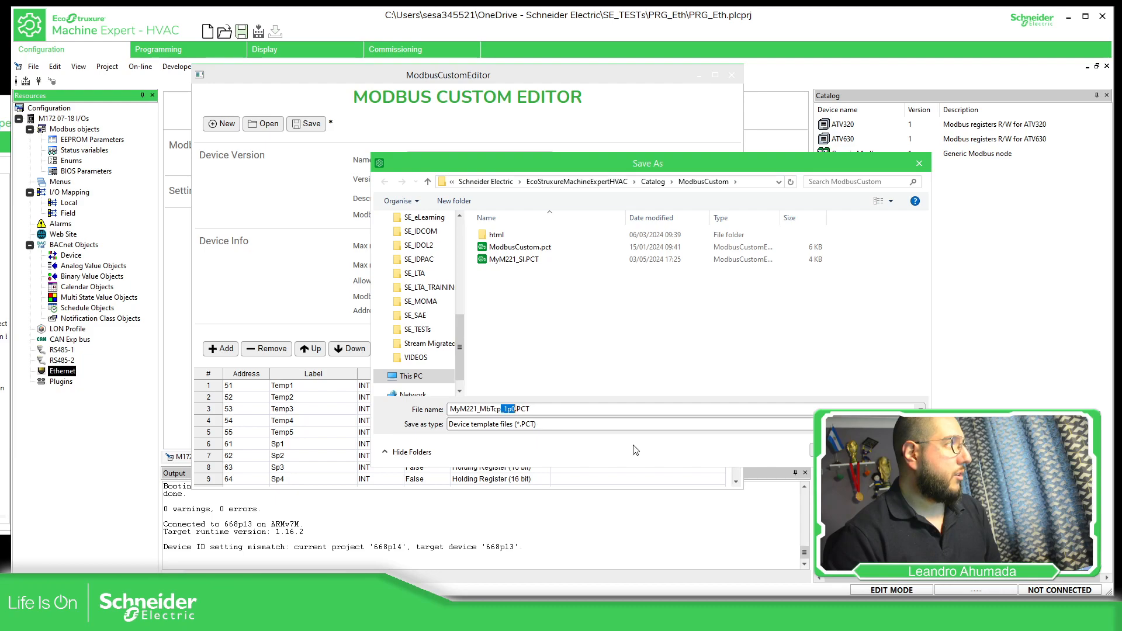
pyautogui.click(753, 181)
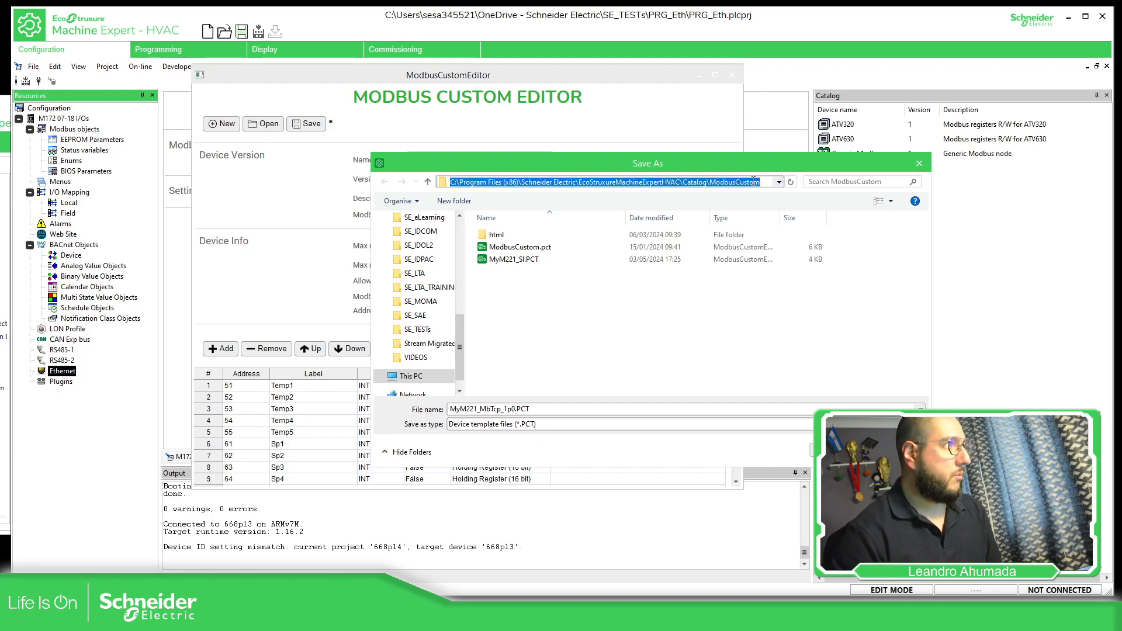
pyautogui.click(502, 409)
pyautogui.moveTo(500, 409); pyautogui.dragTo(510, 408)
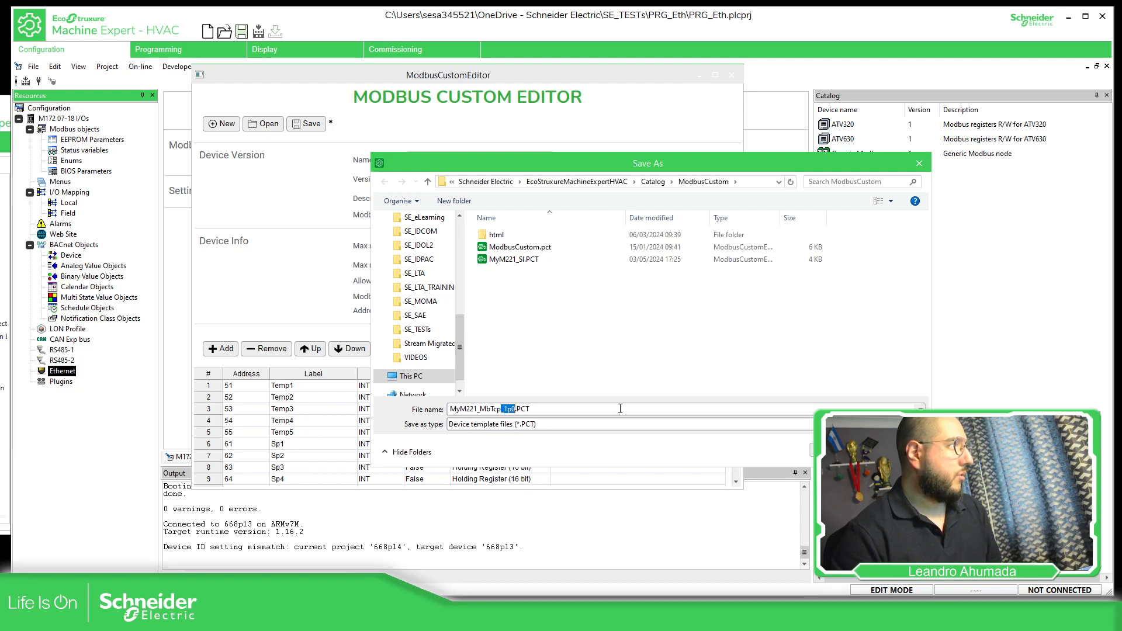
pyautogui.press('BackSpace')
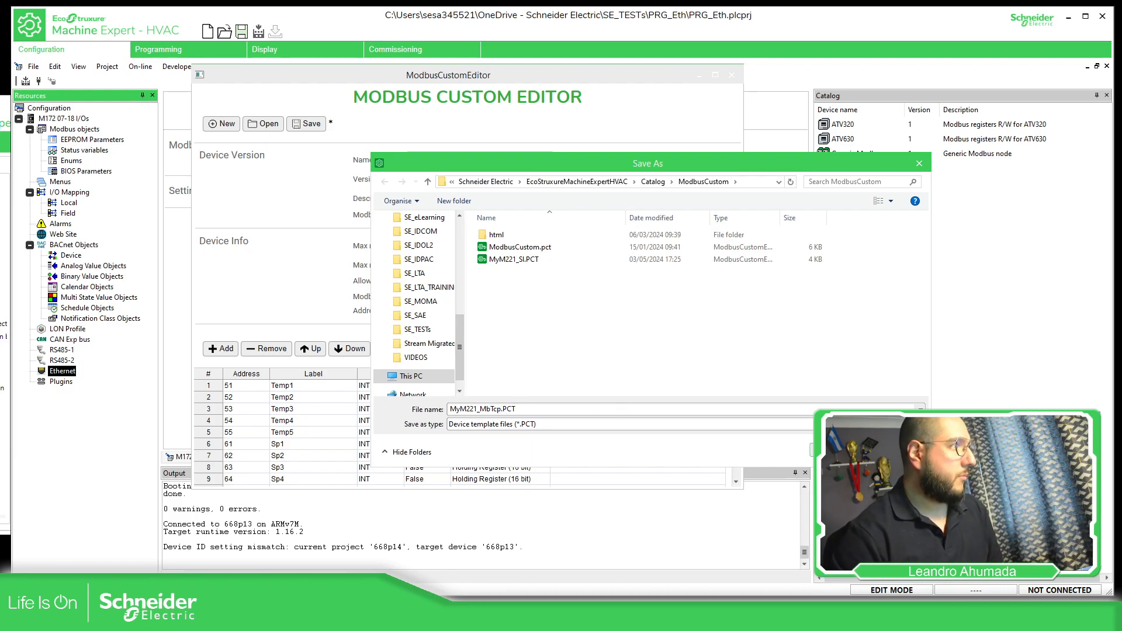
pyautogui.press('Return')
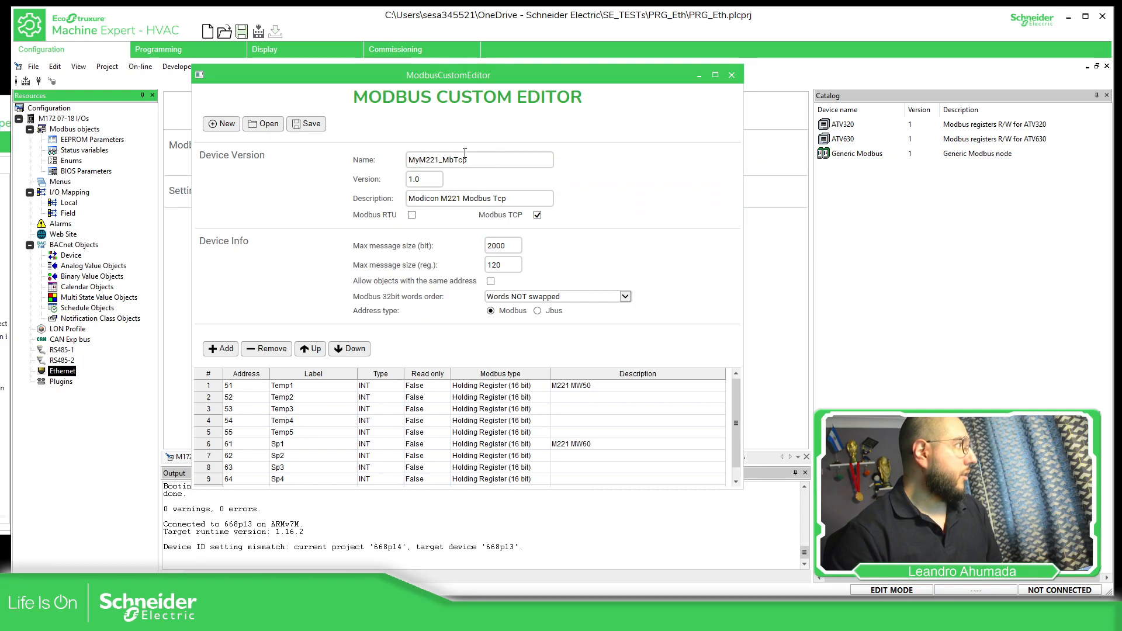
# - Close ModbusCustomEditor and select the MyM221_MbTcp device in the catalog of the Ethernet configuration
pyautogui.click(731, 75)
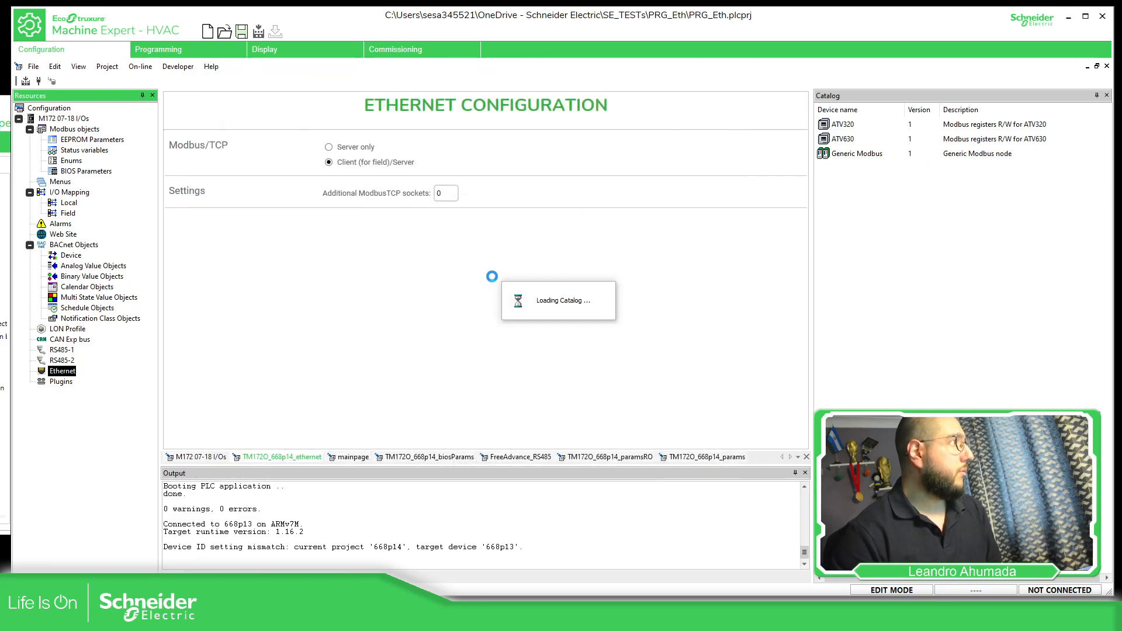
pyautogui.click(858, 170)
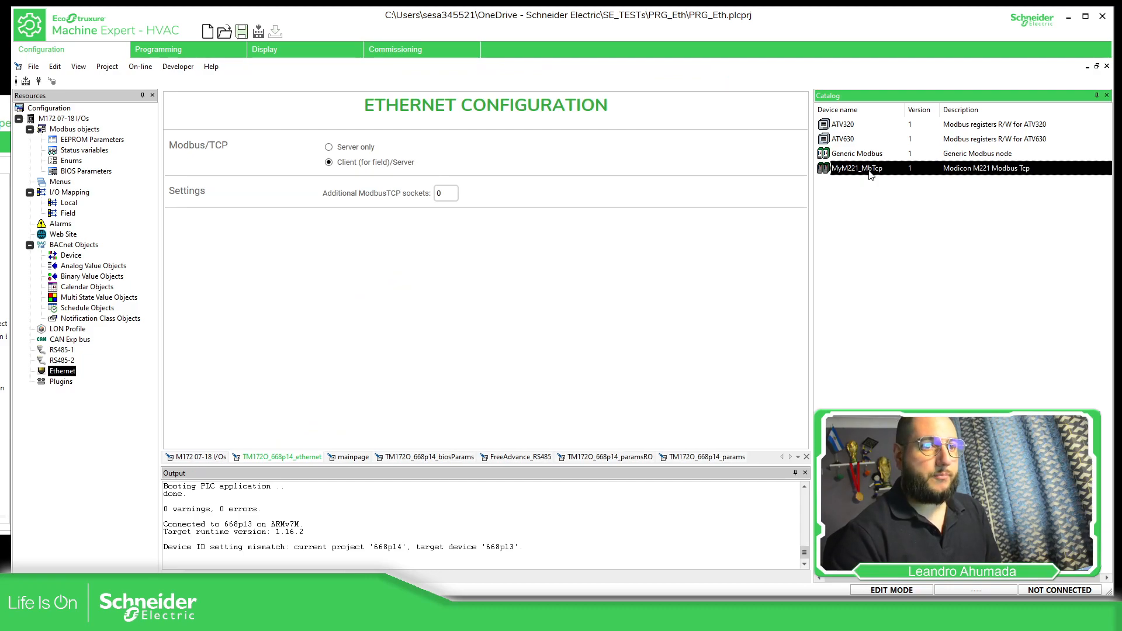
# - Add the MyM221_MbTcp device from the catalog to the Ethernet node and display its configuration
pyautogui.moveTo(875, 175); pyautogui.dragTo(73, 375)
pyautogui.click(93, 384)
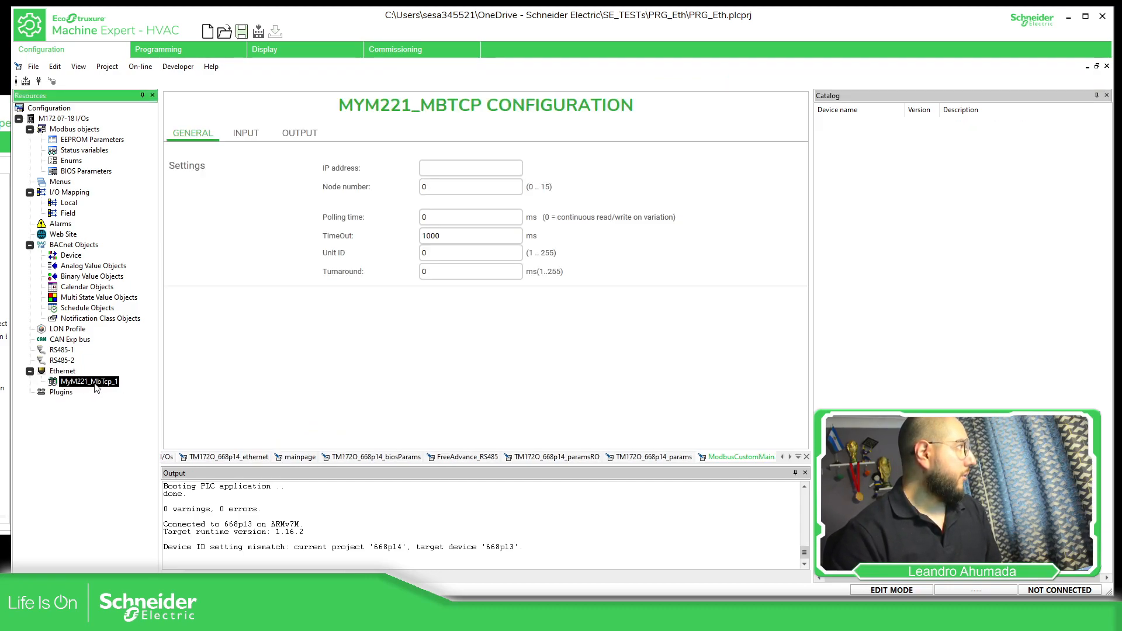
pyautogui.rightClick(96, 388)
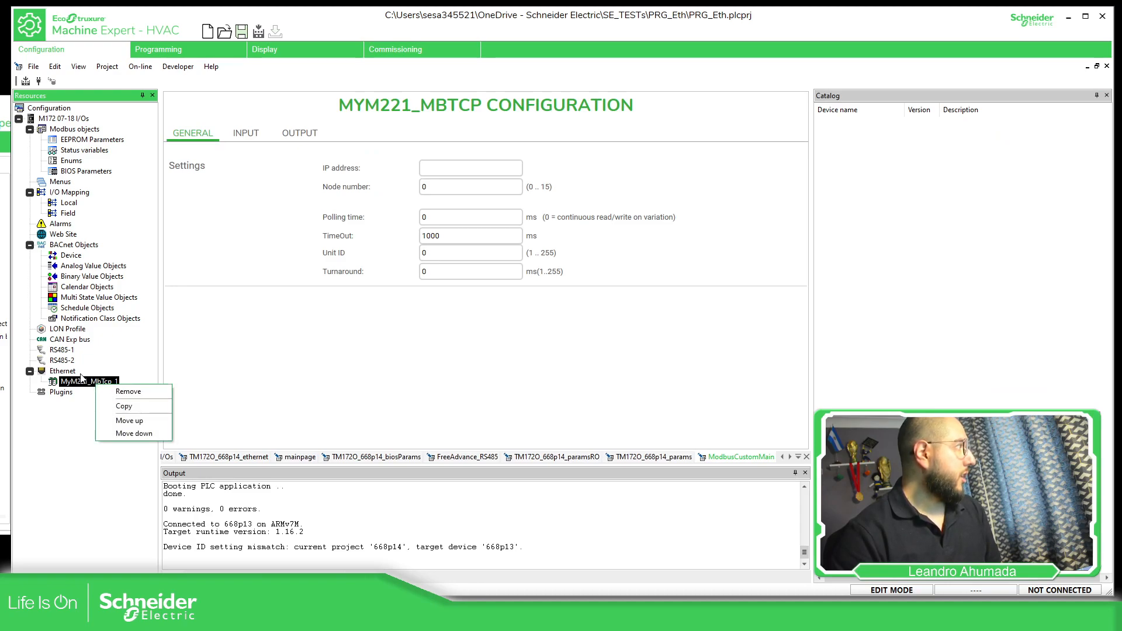
pyautogui.click(81, 385)
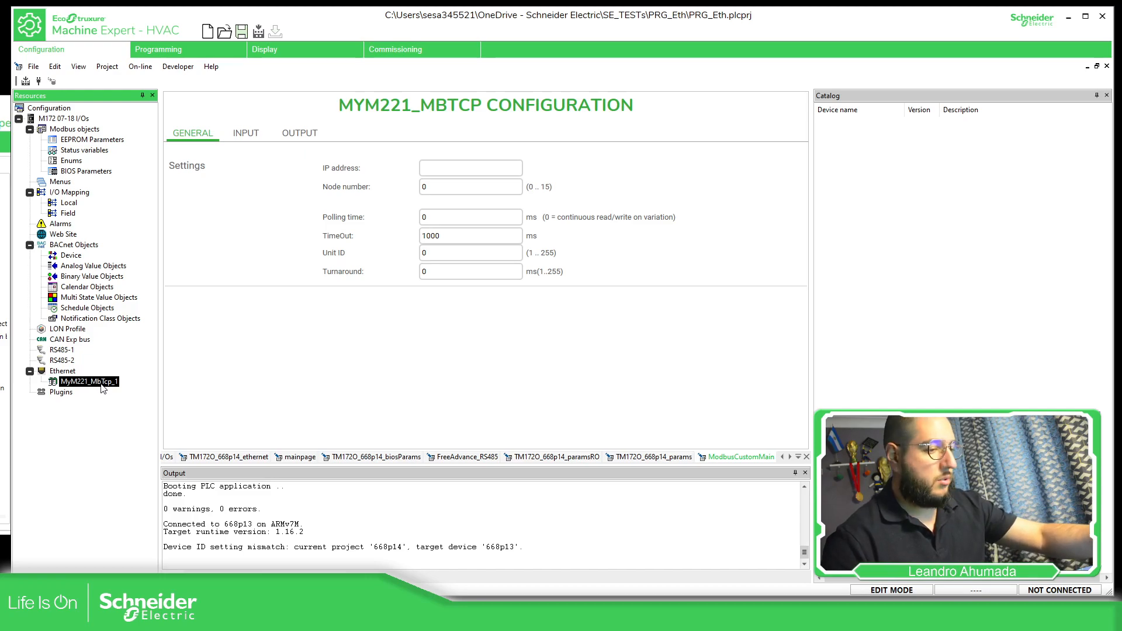
pyautogui.click(64, 371)
pyautogui.click(96, 383)
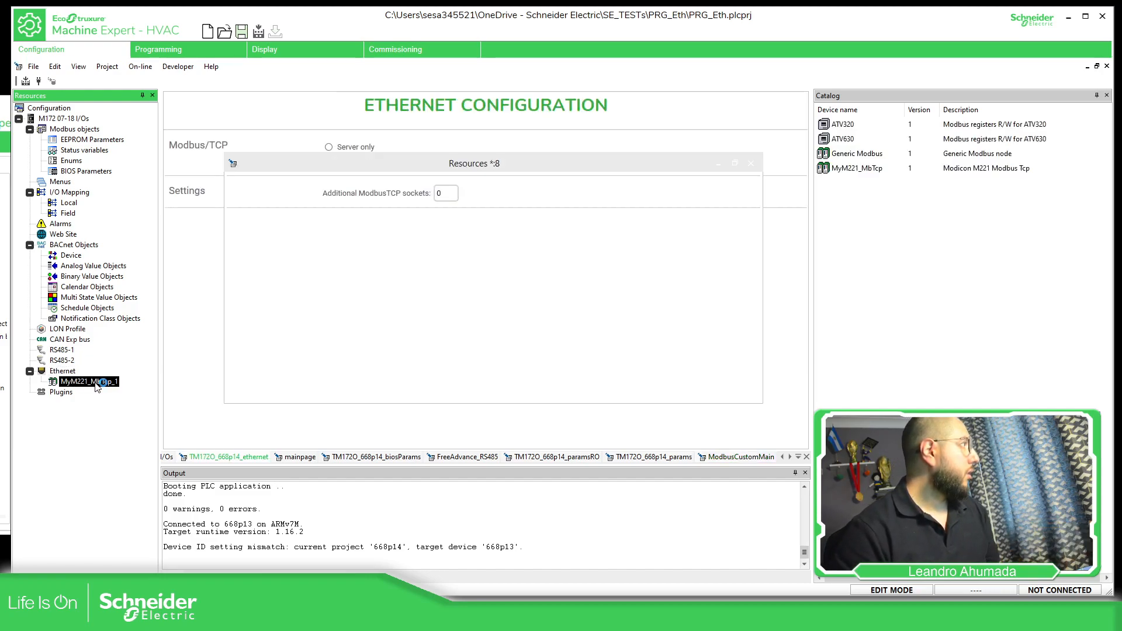
pyautogui.rightClick(101, 383)
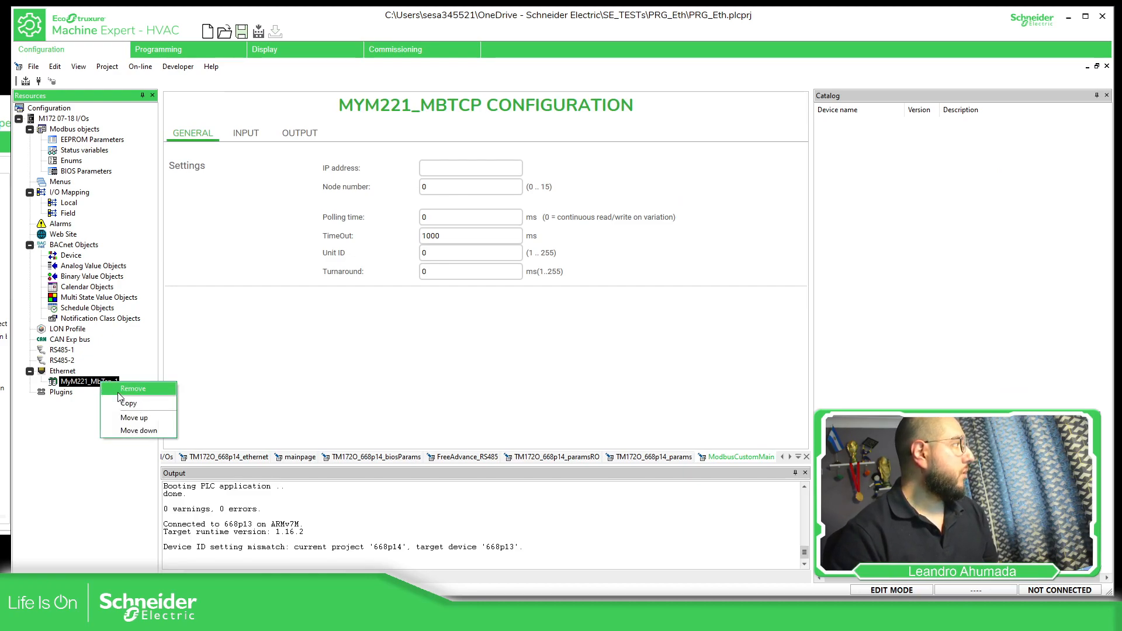
pyautogui.click(83, 384)
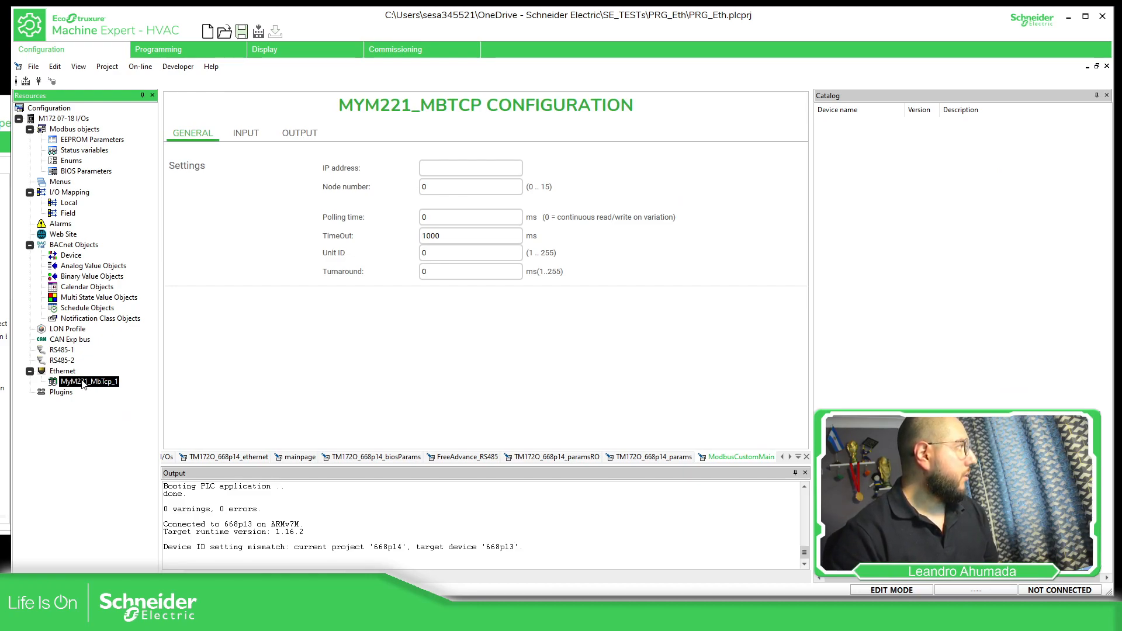
# - Add a second MyM221_MbTcp device to the Ethernet node by selecting it in the device catalog dialog
pyautogui.rightClick(69, 372)
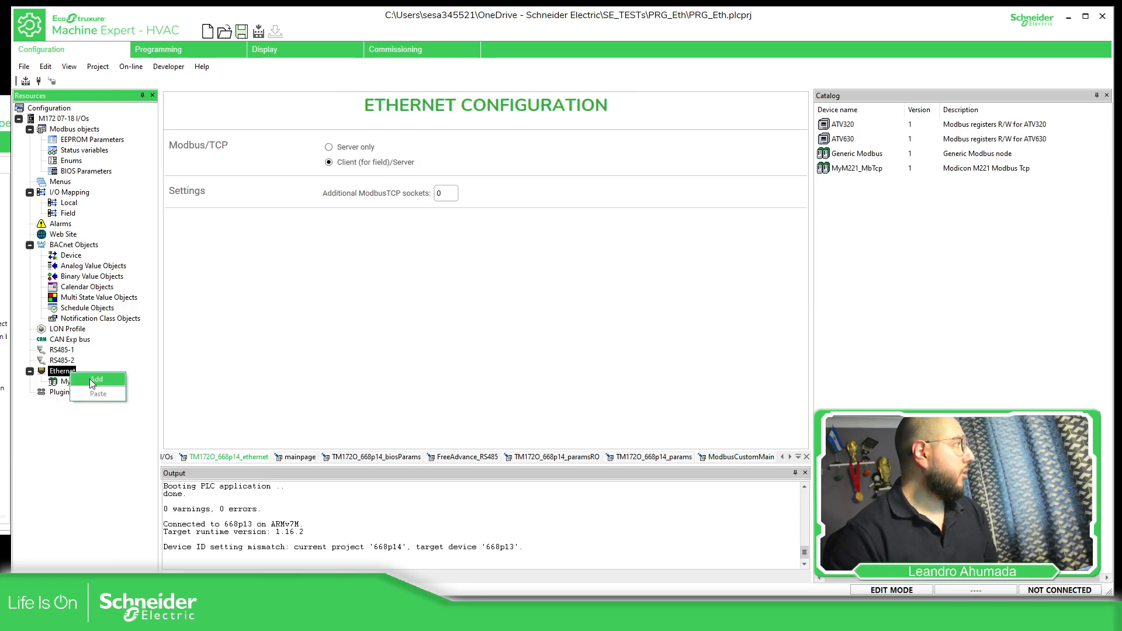
pyautogui.click(92, 381)
pyautogui.click(428, 301)
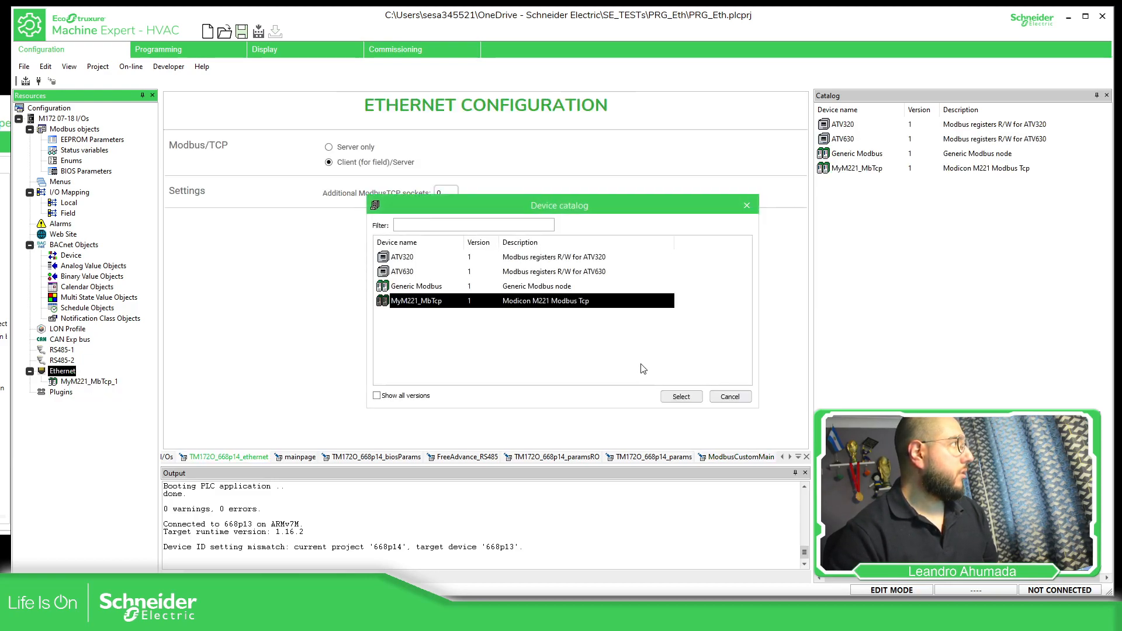
pyautogui.click(678, 397)
pyautogui.click(102, 392)
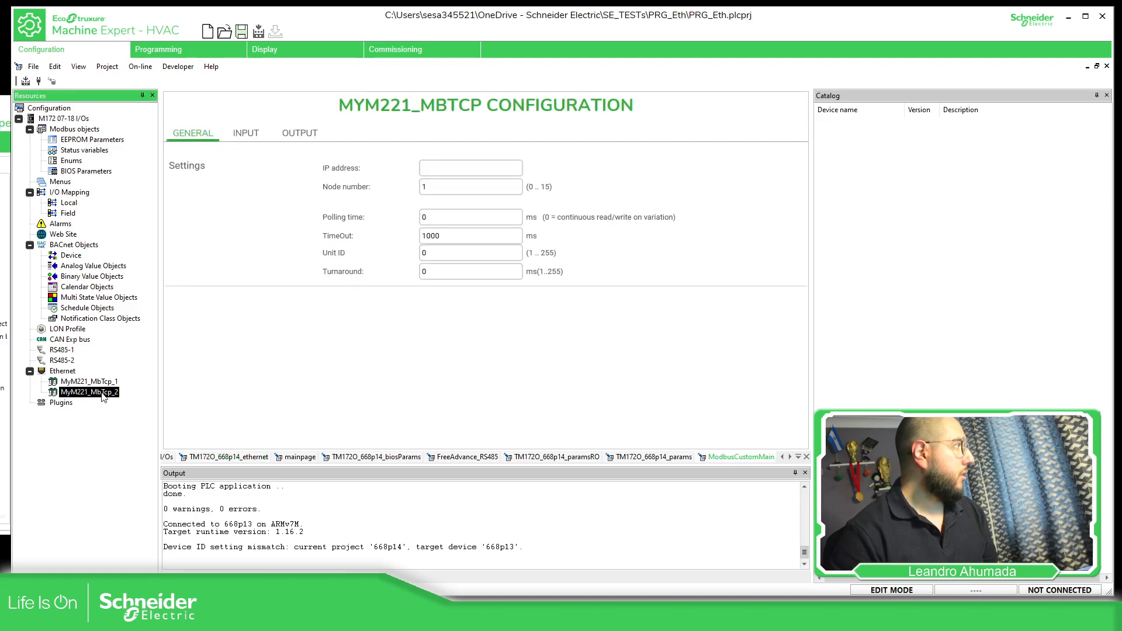
pyautogui.click(106, 383)
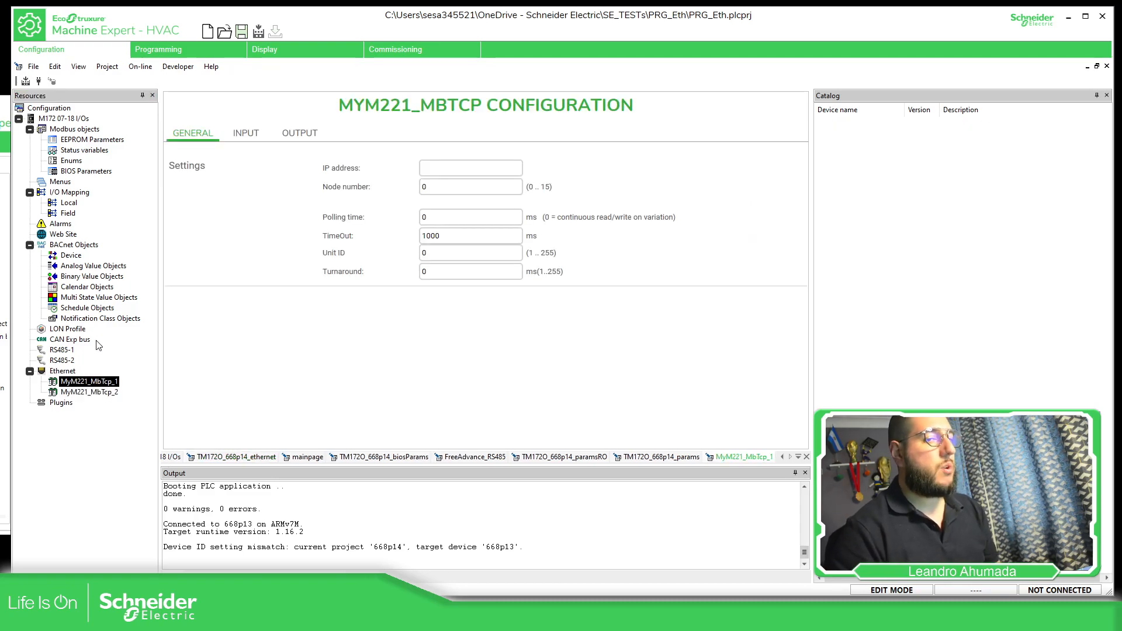
# - Remove the second MyM221_MbTcp device from the Ethernet node
pyautogui.rightClick(94, 395)
pyautogui.click(125, 402)
pyautogui.click(567, 332)
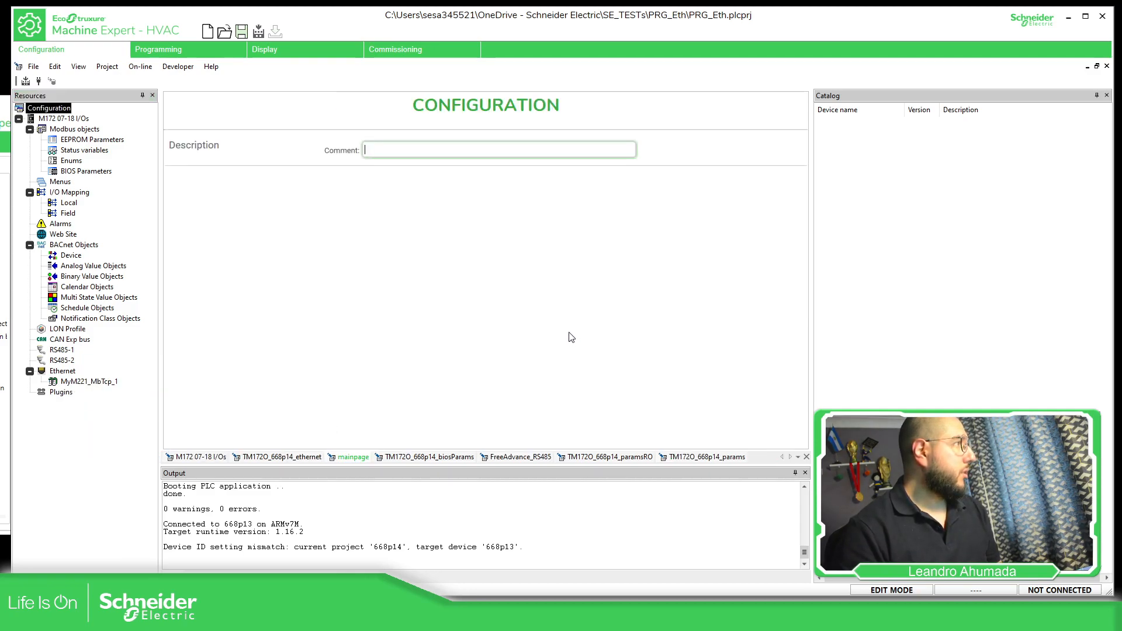
# - Set the IP address of the remaining MyM221_MbTcp device to 192.168.1.221
pyautogui.click(80, 383)
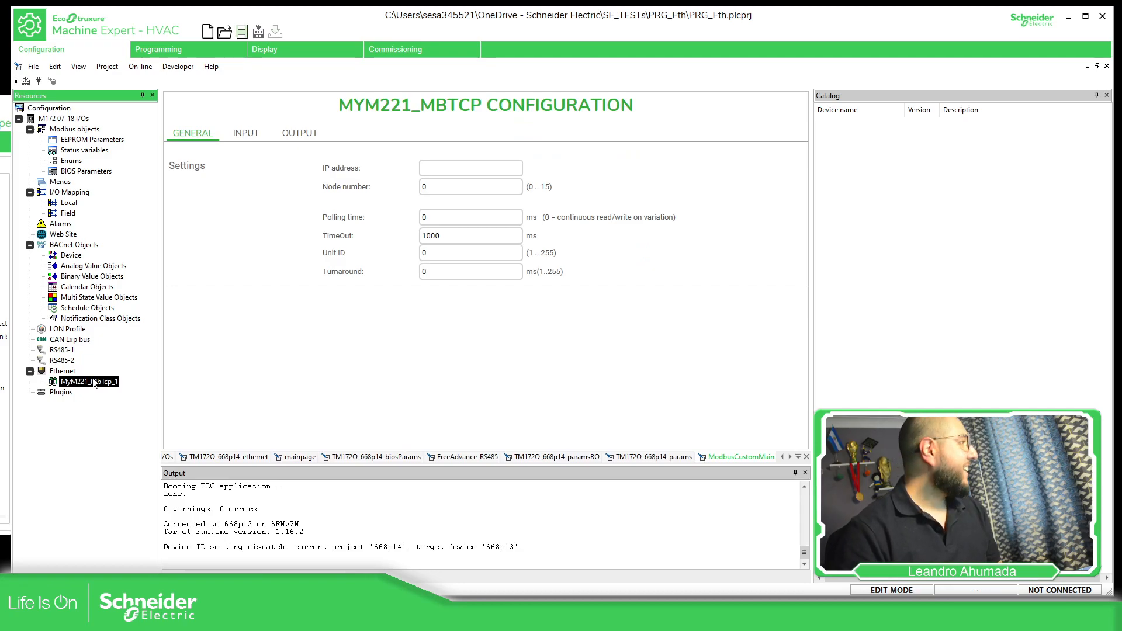
pyautogui.click(449, 172)
pyautogui.write('192.168.1.221')
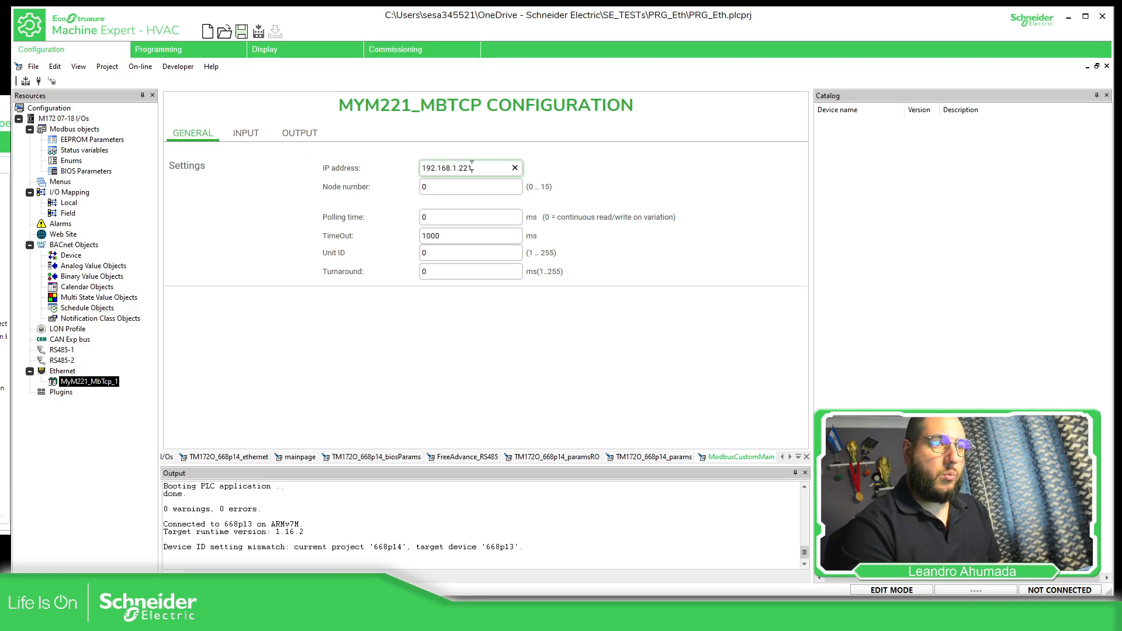
pyautogui.press('Return')
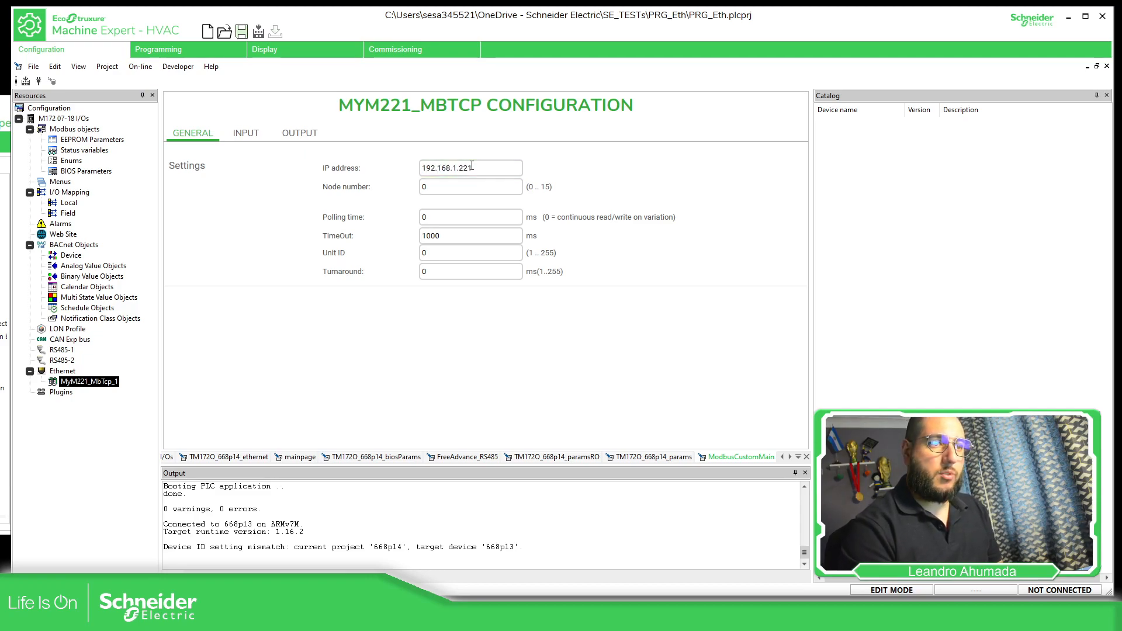
pyautogui.click(439, 188)
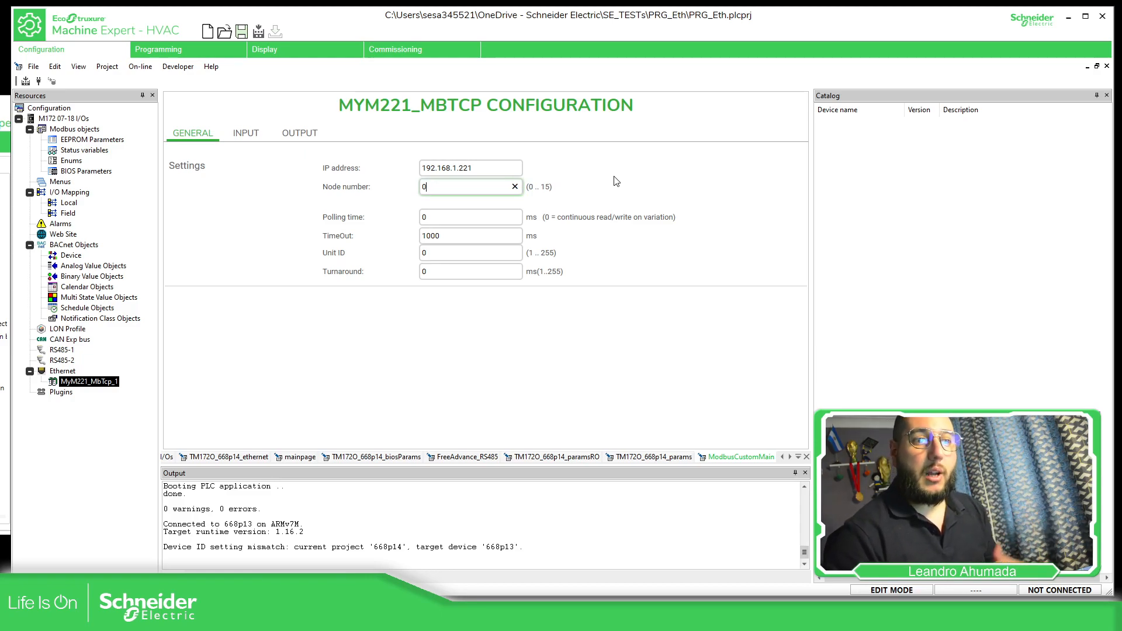
pyautogui.click(650, 200)
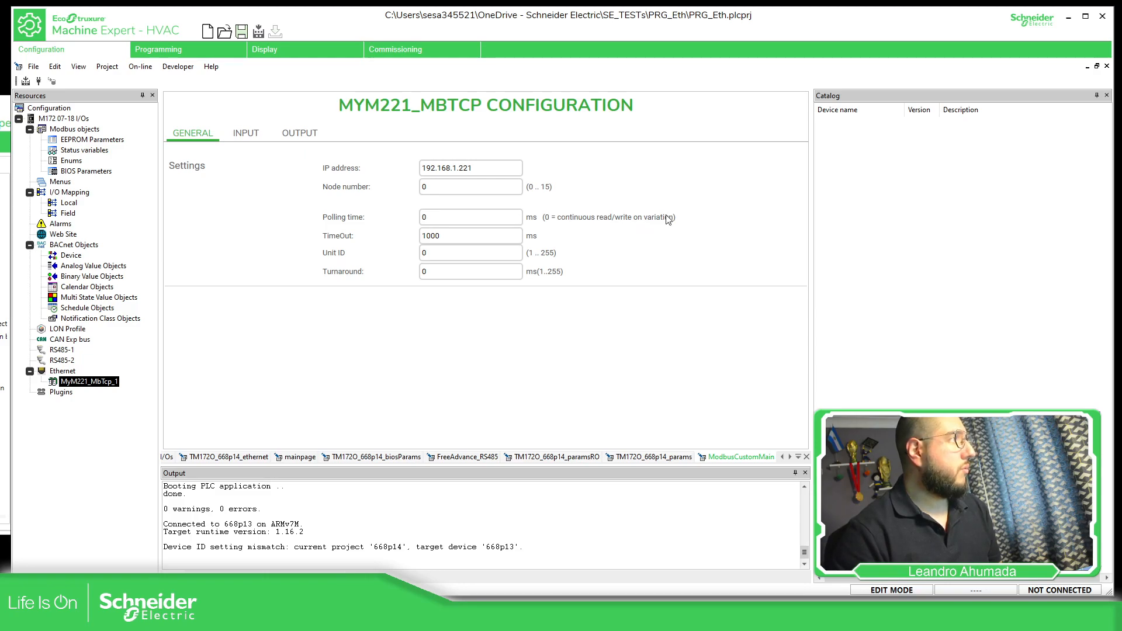
# - Set the device's polling time to 100 ms, unit ID to 255 and turnaround to 100 ms
pyautogui.click(488, 217)
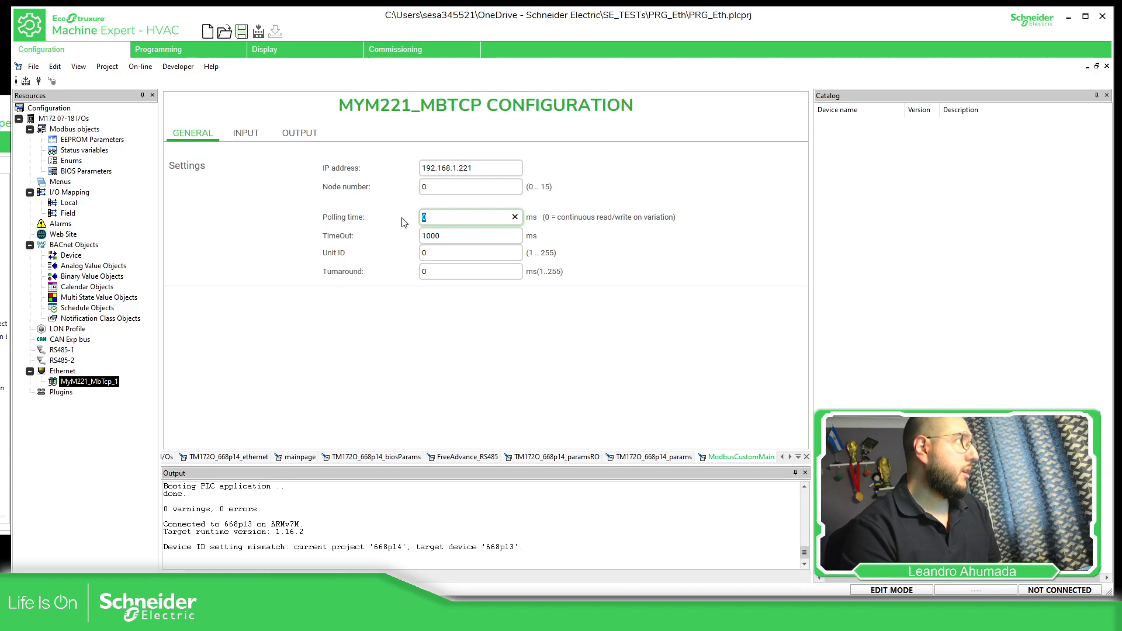
pyautogui.write('100')
pyautogui.click(402, 222)
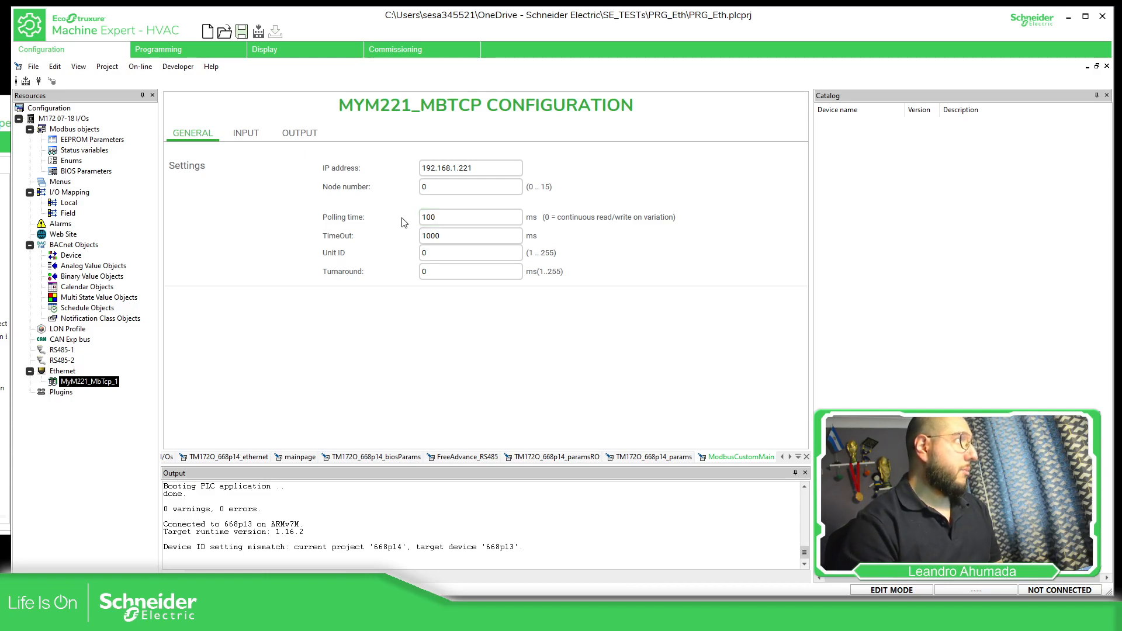
pyautogui.click(460, 256)
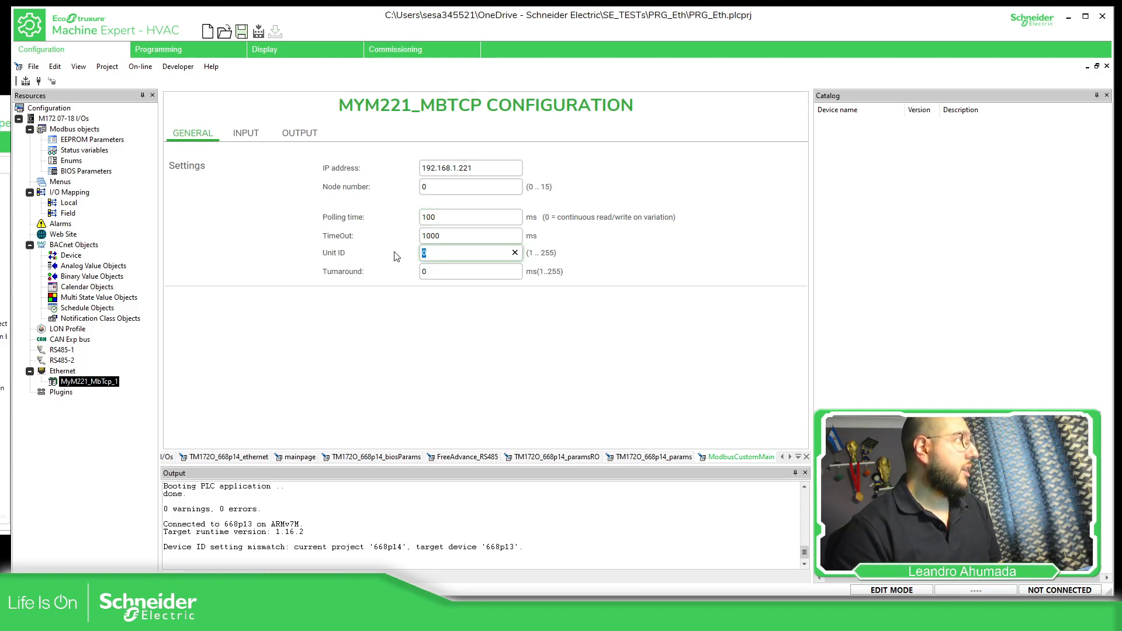
pyautogui.write('255')
pyautogui.click(397, 255)
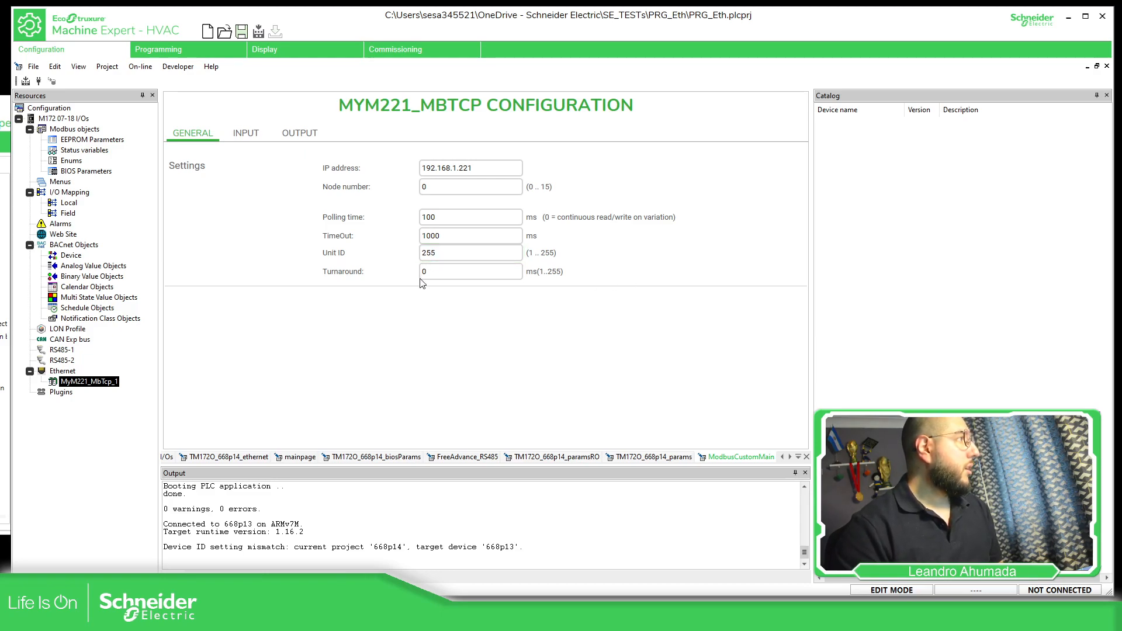
pyautogui.click(445, 273)
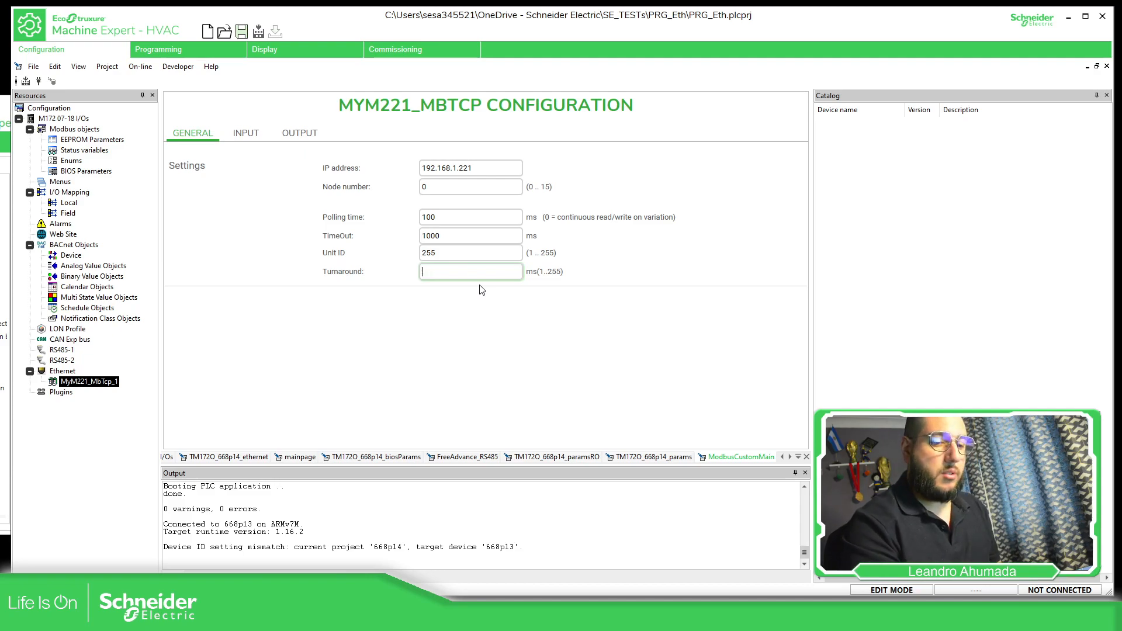
pyautogui.click(479, 286)
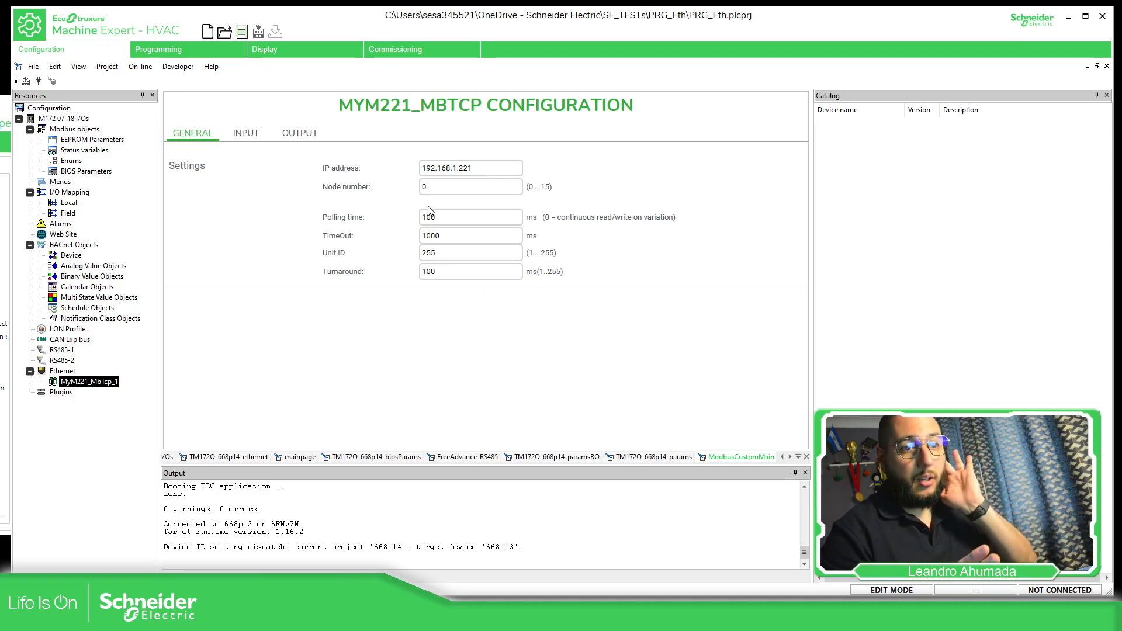
# - Review the MOVE and sysMbMTCP_FC03 blocks in the SR_CommEth program, then return to the device configuration
pyautogui.click(149, 49)
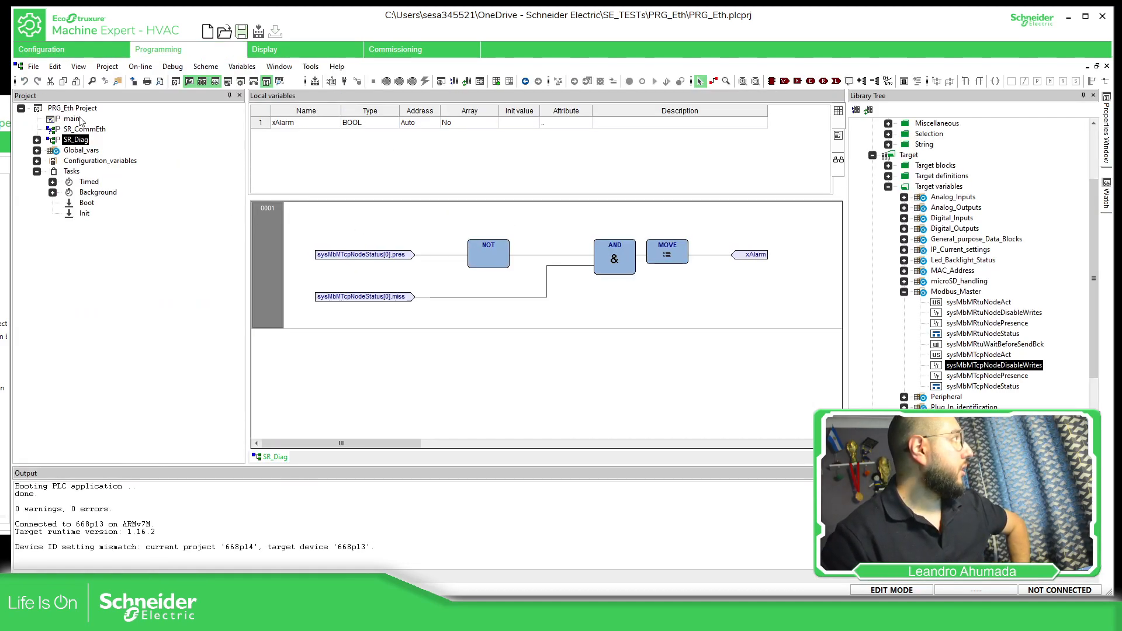
pyautogui.doubleClick(85, 129)
pyautogui.scroll(-3, 556, 327)
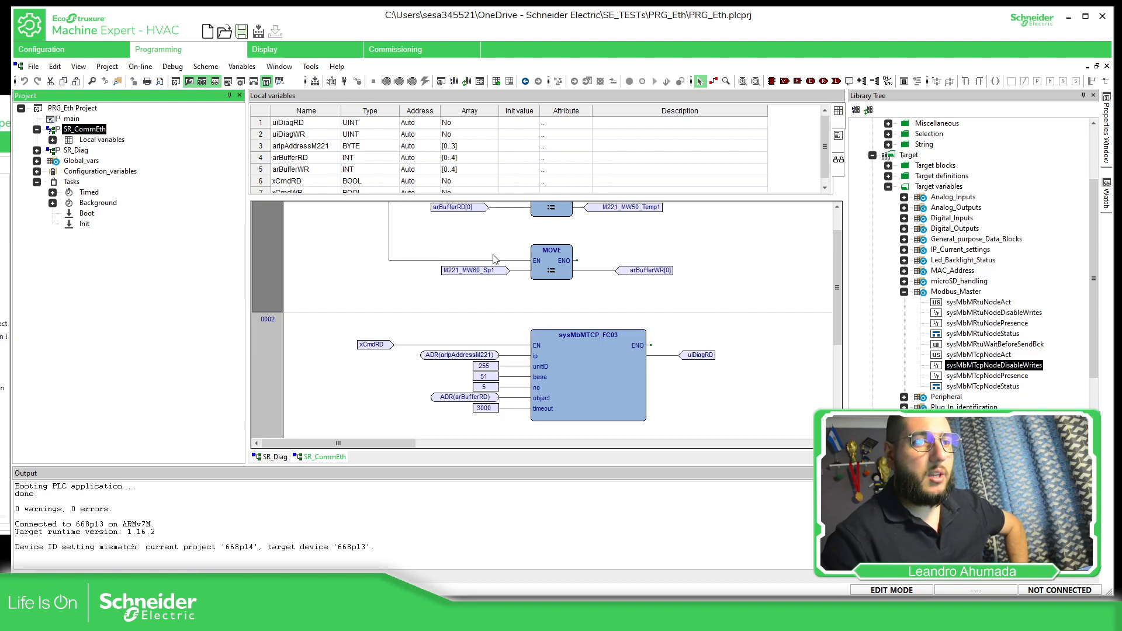
pyautogui.click(97, 47)
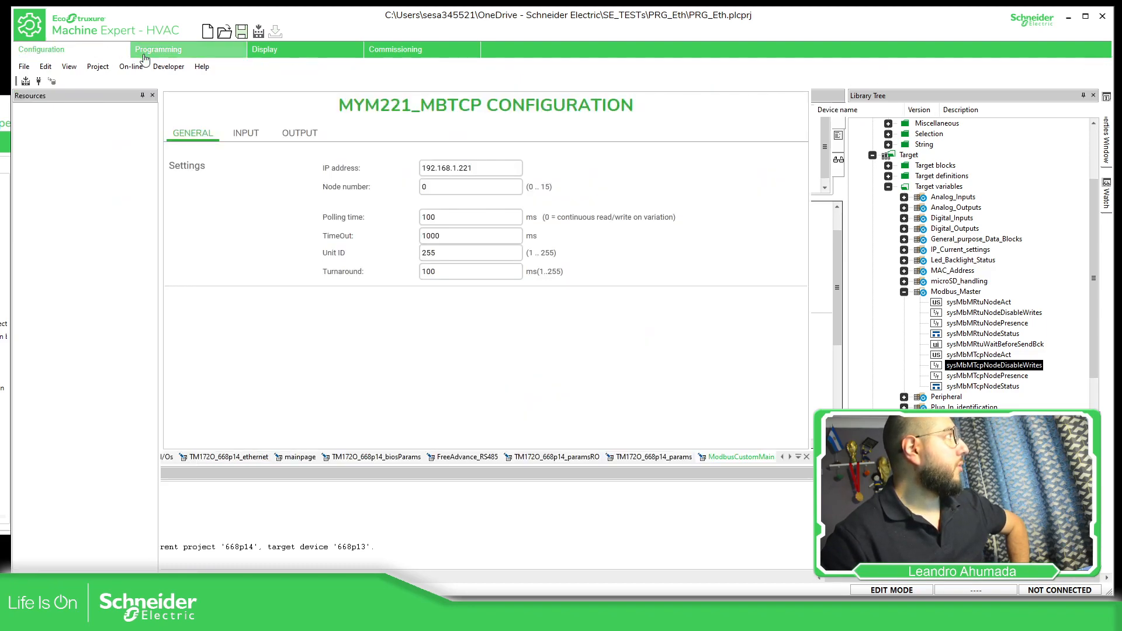
# - Add the Temp1 (51) and Temp2 (52) Modbus parameters to the device's input list
pyautogui.click(245, 134)
pyautogui.click(298, 138)
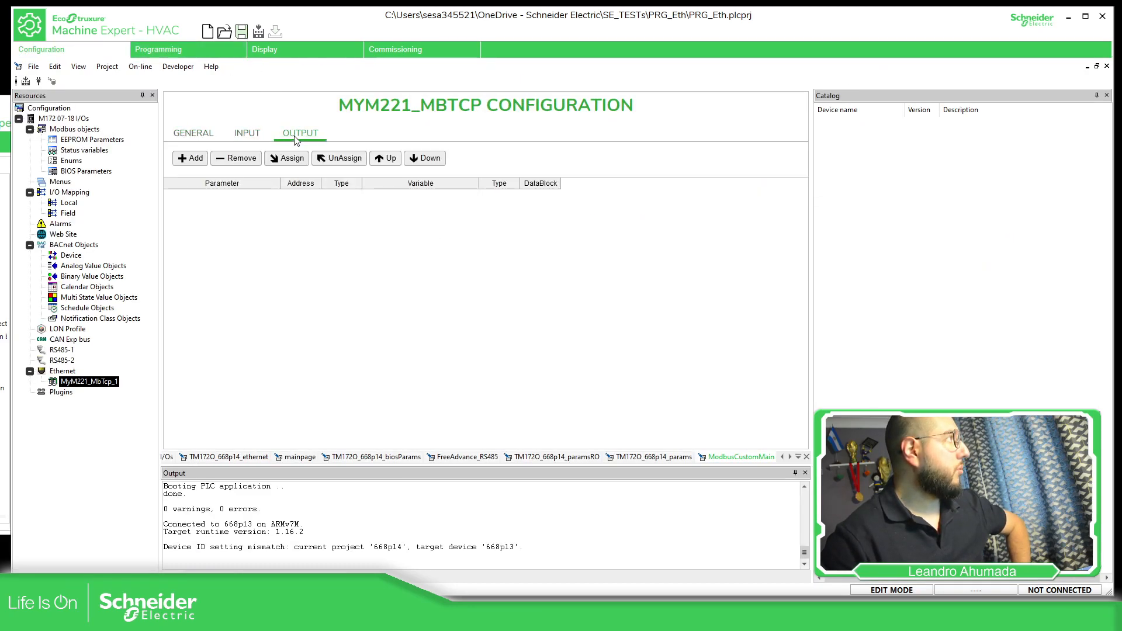
pyautogui.click(253, 136)
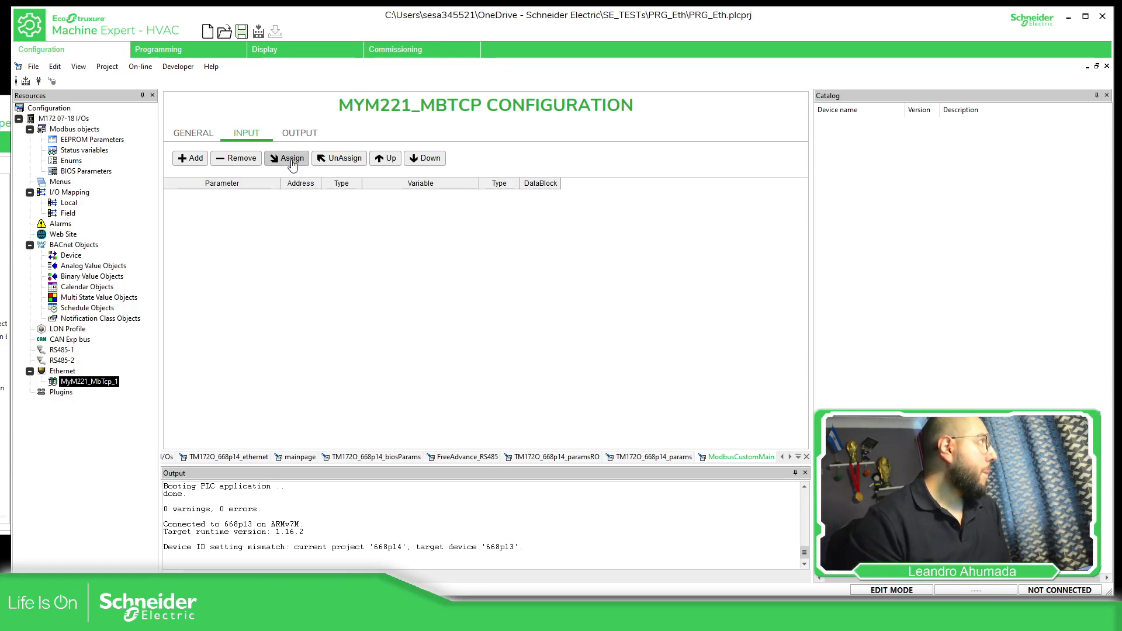
pyautogui.click(193, 157)
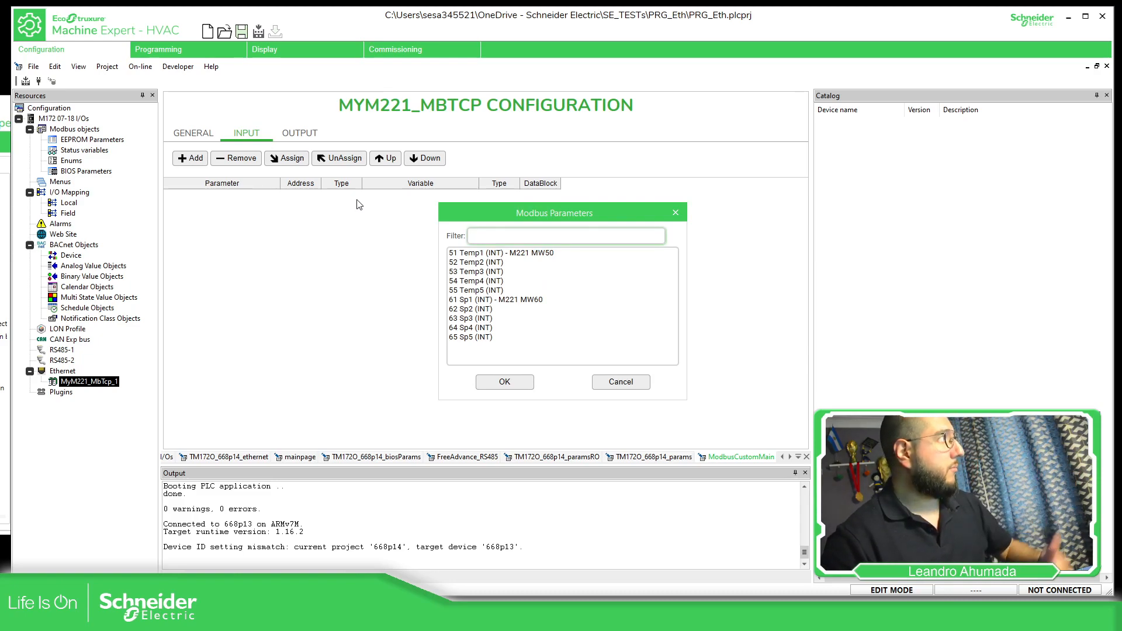
pyautogui.click(470, 253)
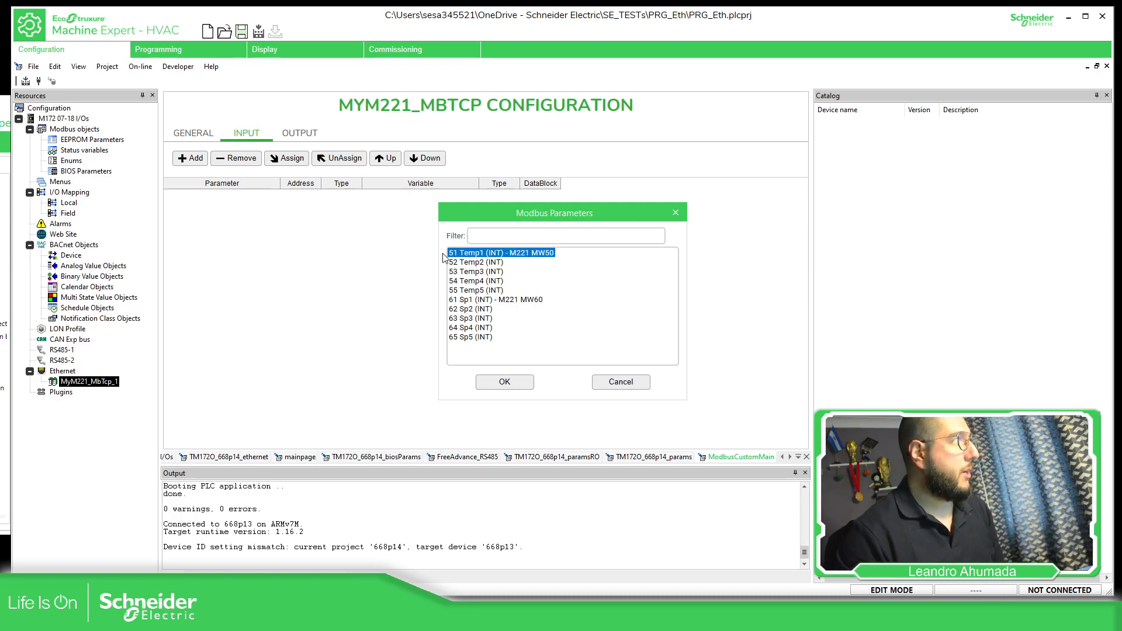
pyautogui.click(498, 380)
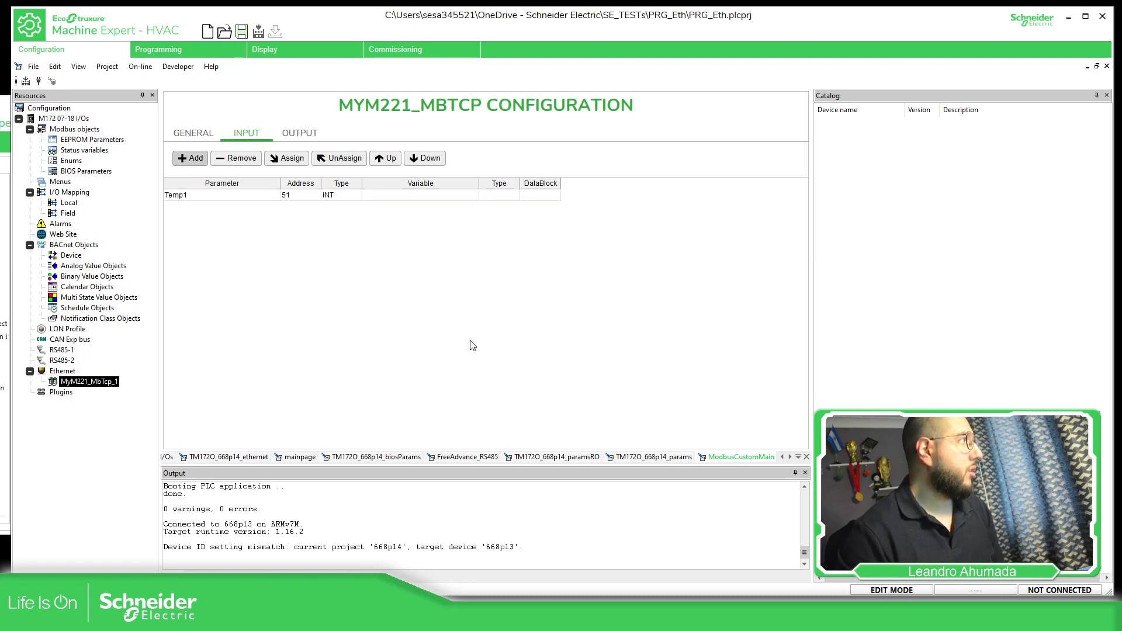
pyautogui.click(190, 158)
pyautogui.click(492, 262)
pyautogui.click(504, 381)
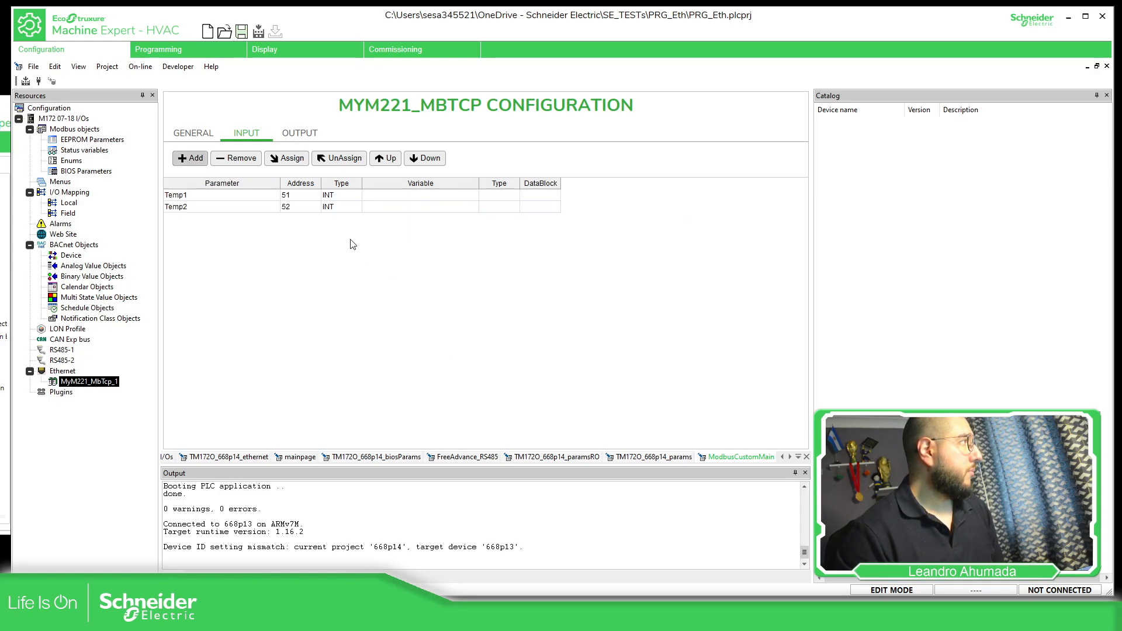
# - Add the Temp3 (53), Temp4 (54) and Temp5 (55) Modbus parameters to the device's input list
pyautogui.click(190, 158)
pyautogui.click(492, 271)
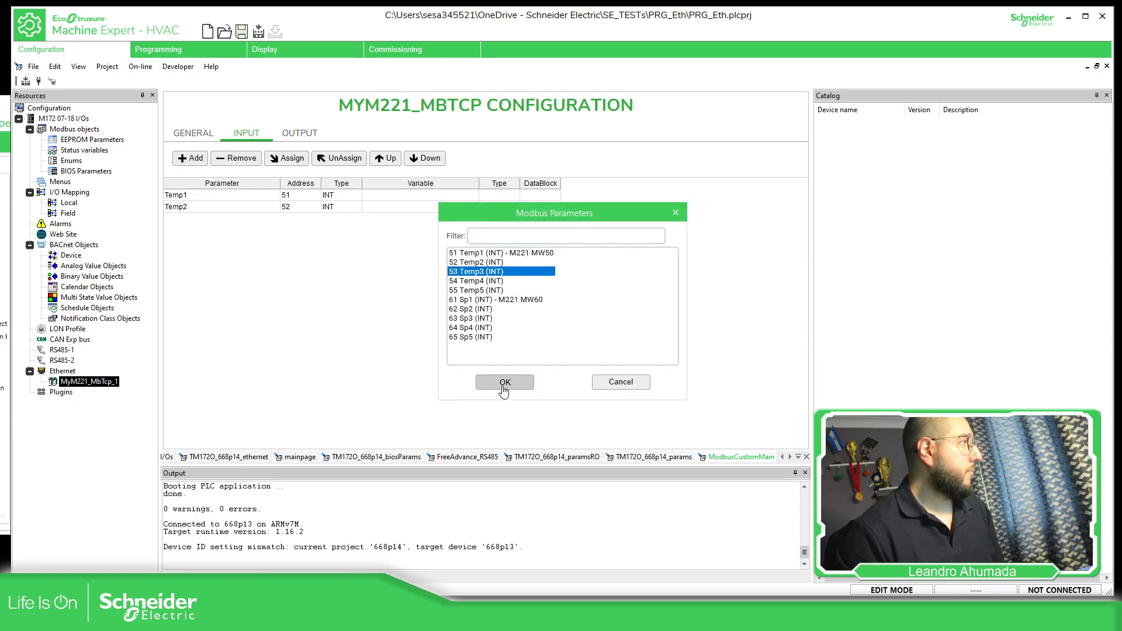
pyautogui.click(504, 381)
pyautogui.click(190, 158)
pyautogui.click(492, 281)
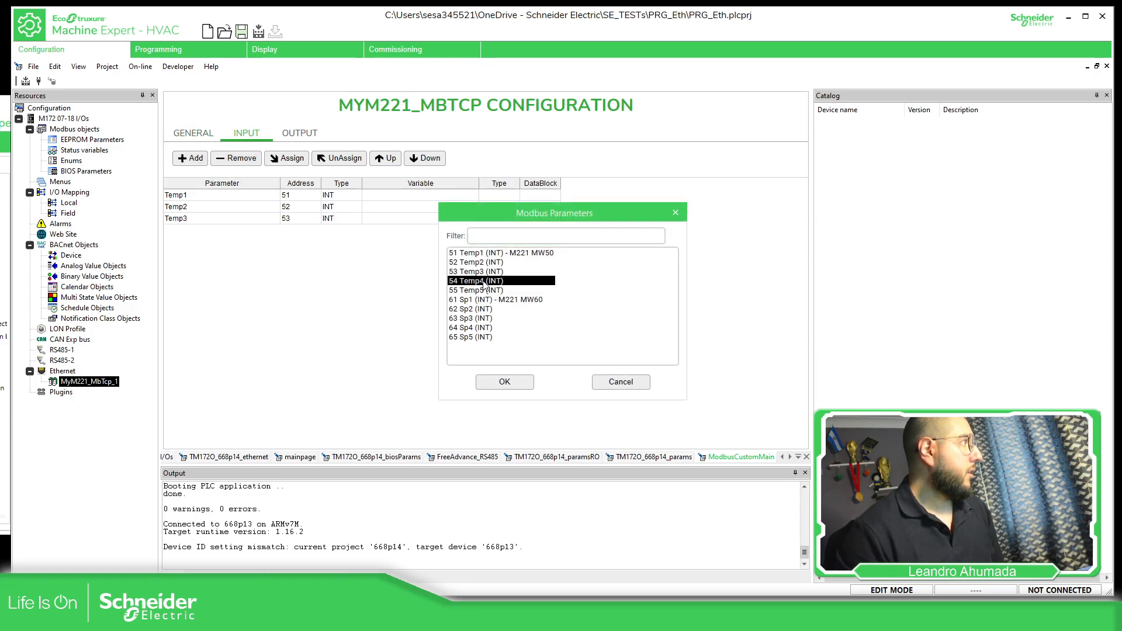
pyautogui.click(504, 381)
pyautogui.click(190, 158)
pyautogui.click(492, 290)
pyautogui.click(505, 381)
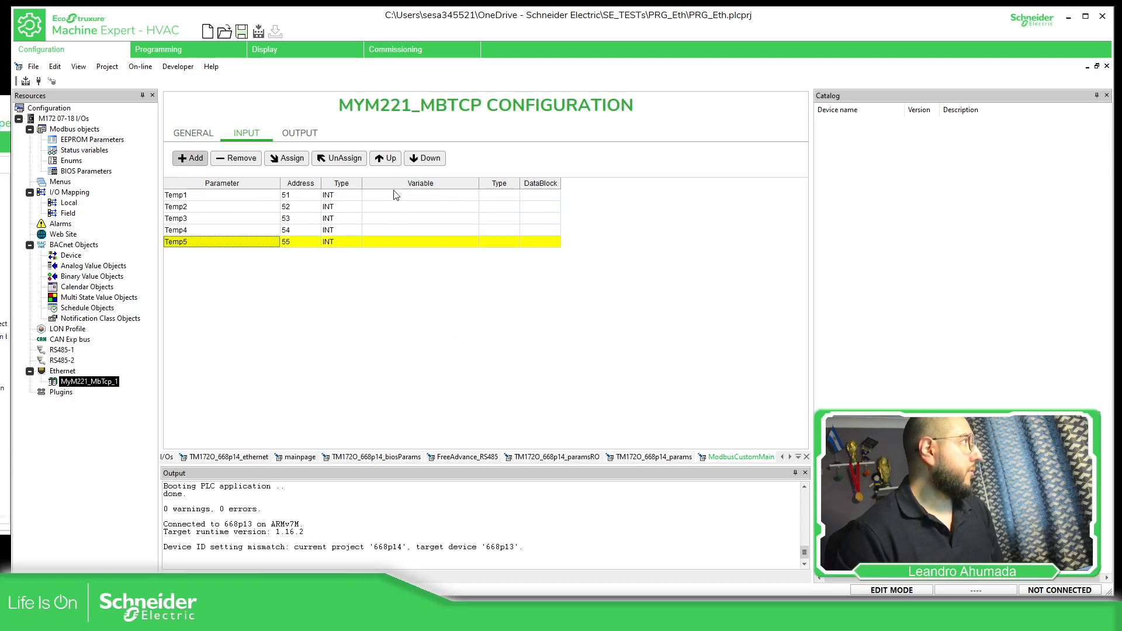
# - Add the Sp1 (61) and Sp2 (62) Modbus parameters to the device's output list
pyautogui.click(316, 135)
pyautogui.click(190, 159)
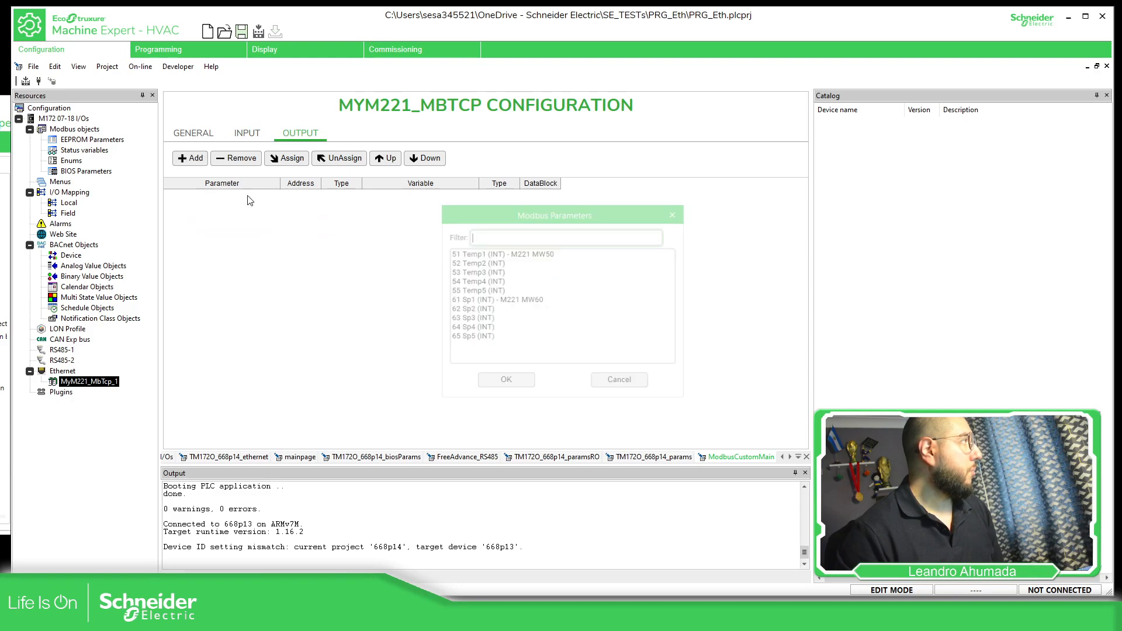
pyautogui.click(507, 299)
pyautogui.click(505, 382)
pyautogui.click(190, 158)
pyautogui.click(484, 299)
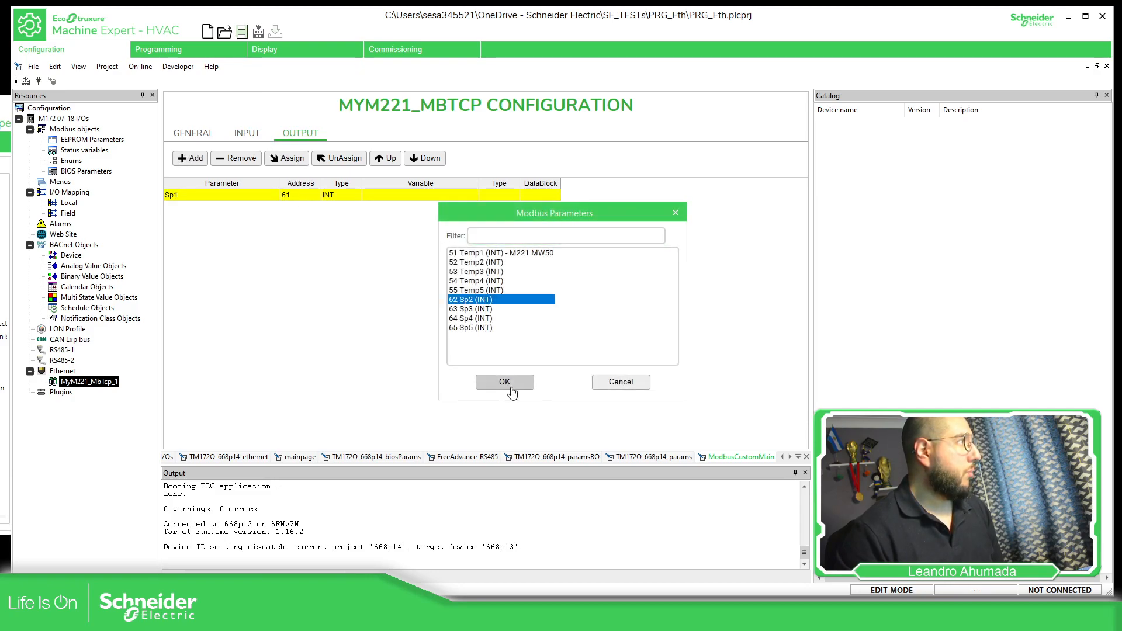
pyautogui.click(505, 382)
# - Add the Sp3 (63), Sp4 (64) and Sp5 (65) Modbus parameters to the device's output list
pyautogui.click(190, 159)
pyautogui.click(488, 300)
pyautogui.click(505, 381)
pyautogui.click(194, 154)
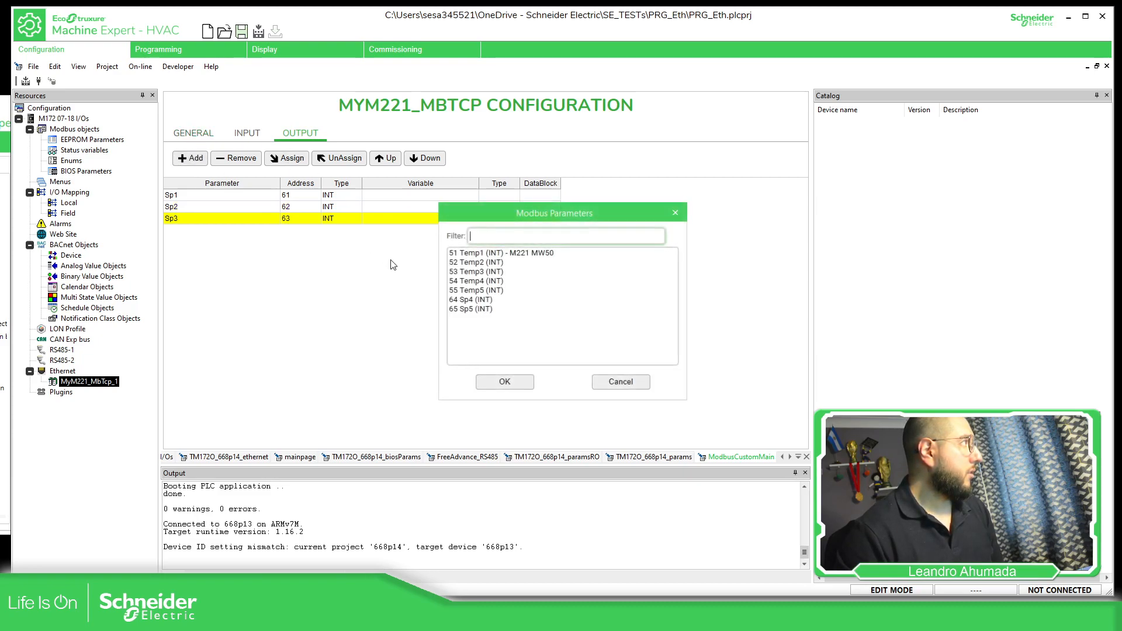
pyautogui.click(474, 309)
pyautogui.click(478, 300)
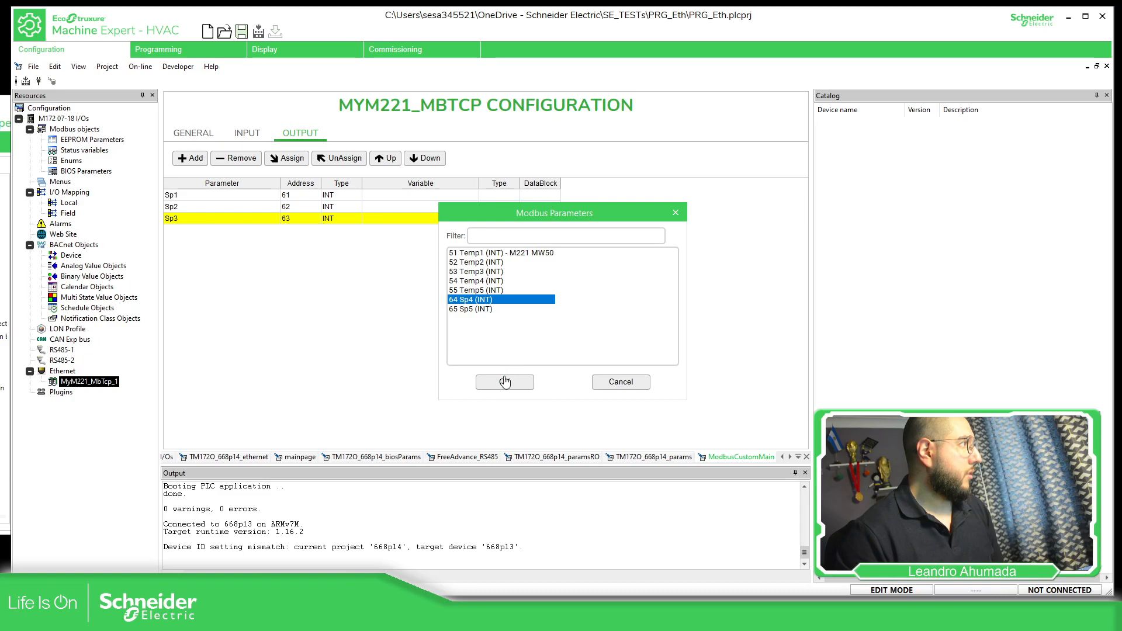
pyautogui.click(505, 381)
pyautogui.click(190, 158)
pyautogui.click(473, 299)
pyautogui.click(504, 380)
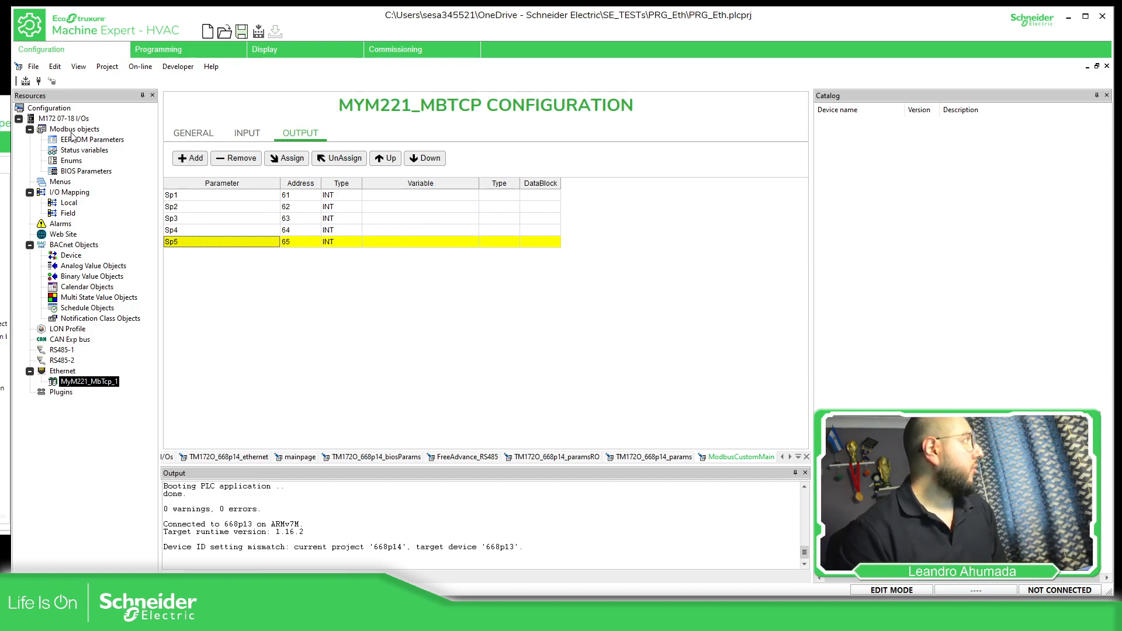
# - Check the status variables, then assign the PLC variable M221_MW50_Temp1 to the device's Temp1 input parameter
pyautogui.click(86, 151)
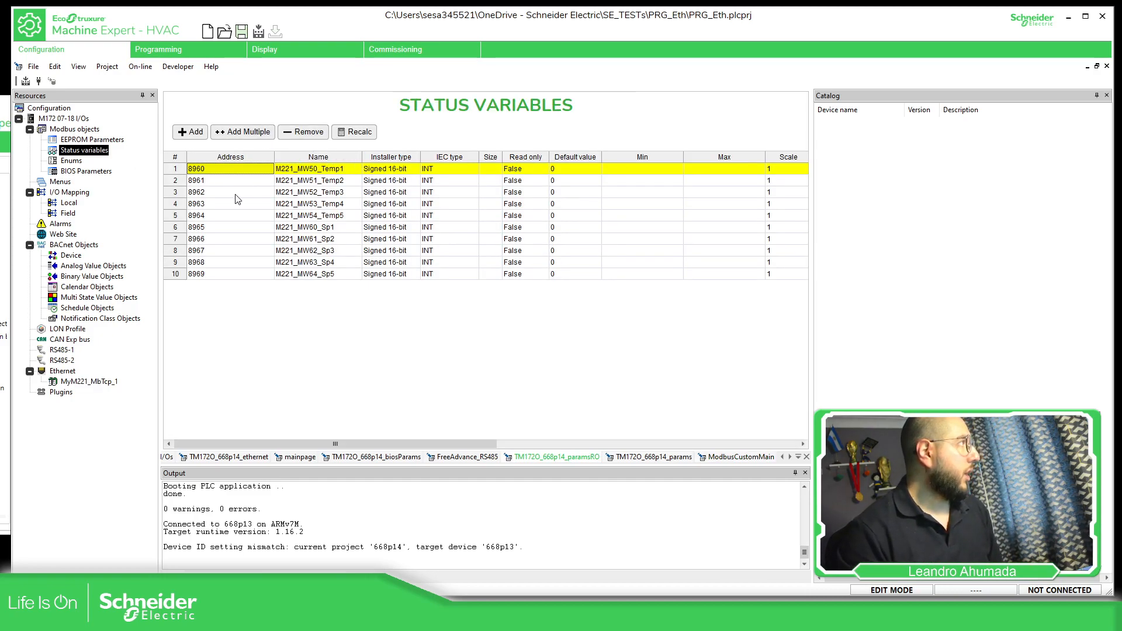
pyautogui.click(82, 382)
pyautogui.click(248, 134)
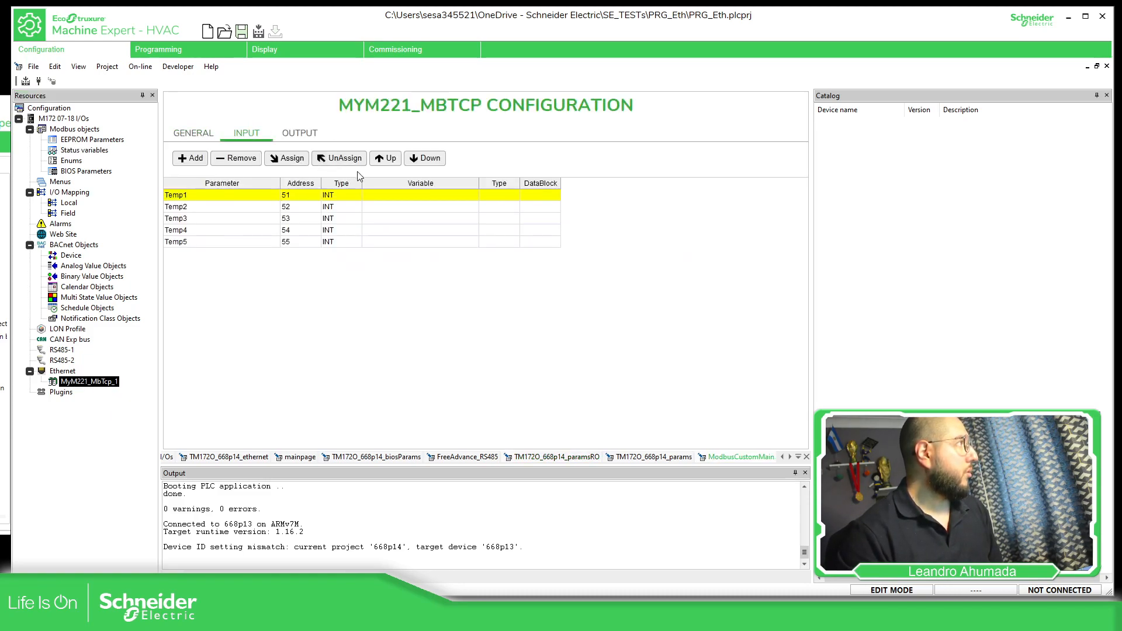
pyautogui.click(403, 196)
pyautogui.click(286, 158)
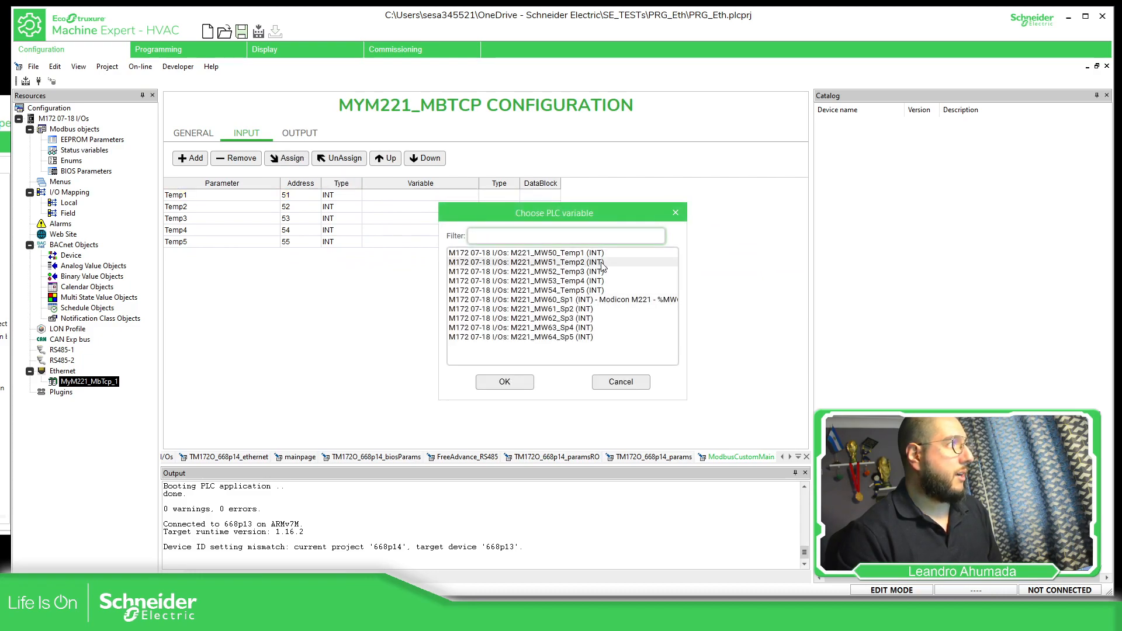
pyautogui.click(580, 253)
pyautogui.click(503, 384)
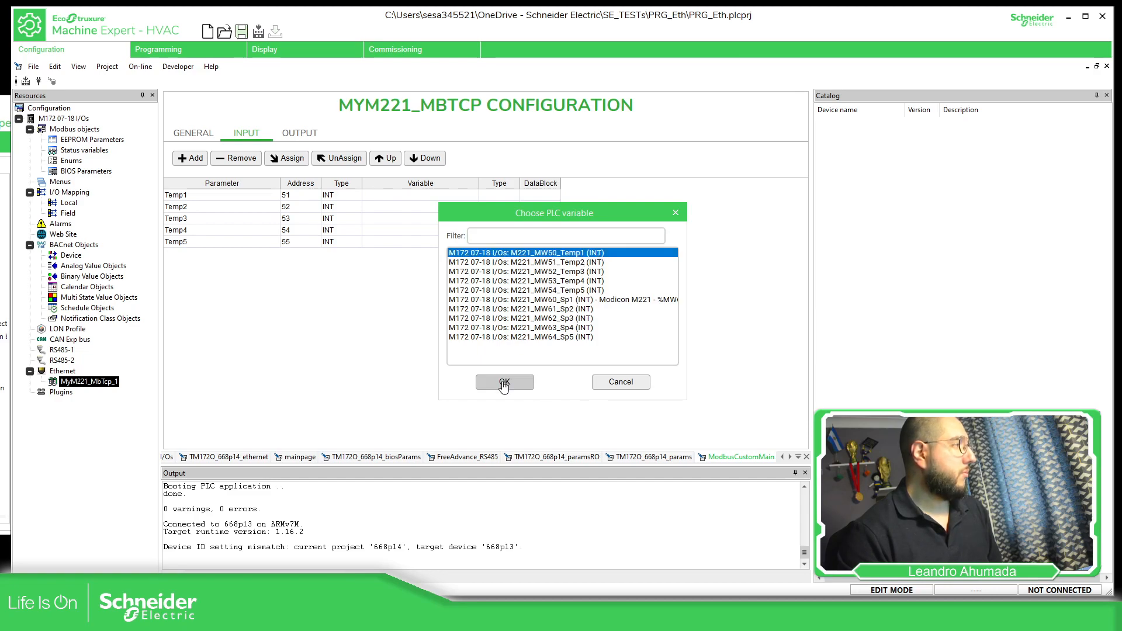
# - Assign M221_MW51_Temp2 to the Temp2 input parameter and M221_MW52_Temp3 to Temp3
pyautogui.click(468, 210)
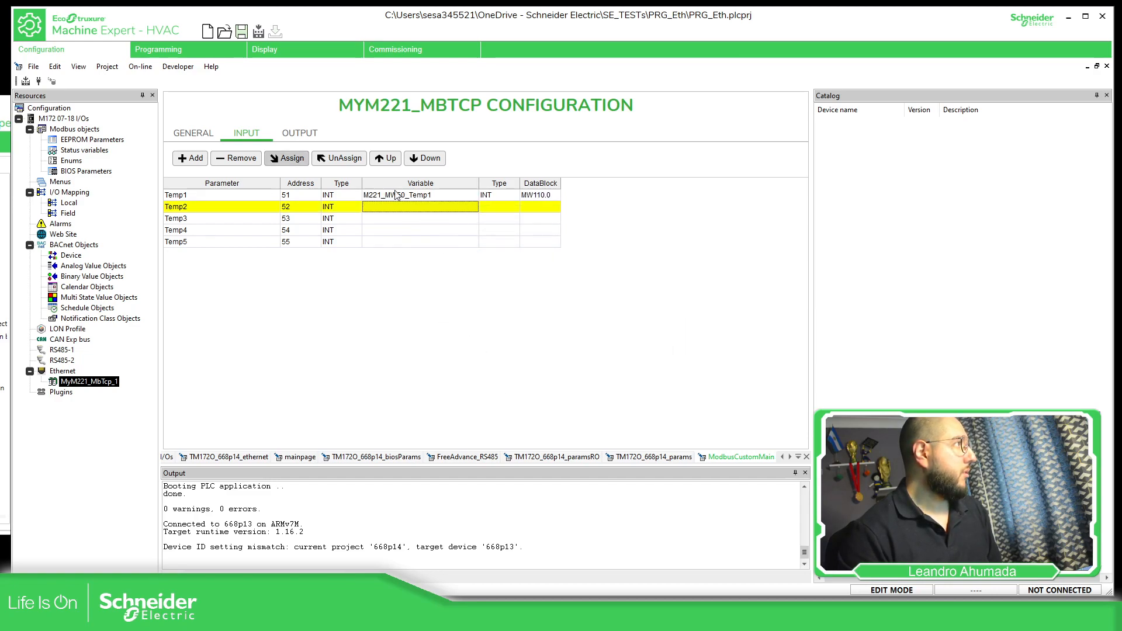
pyautogui.click(286, 158)
pyautogui.click(566, 263)
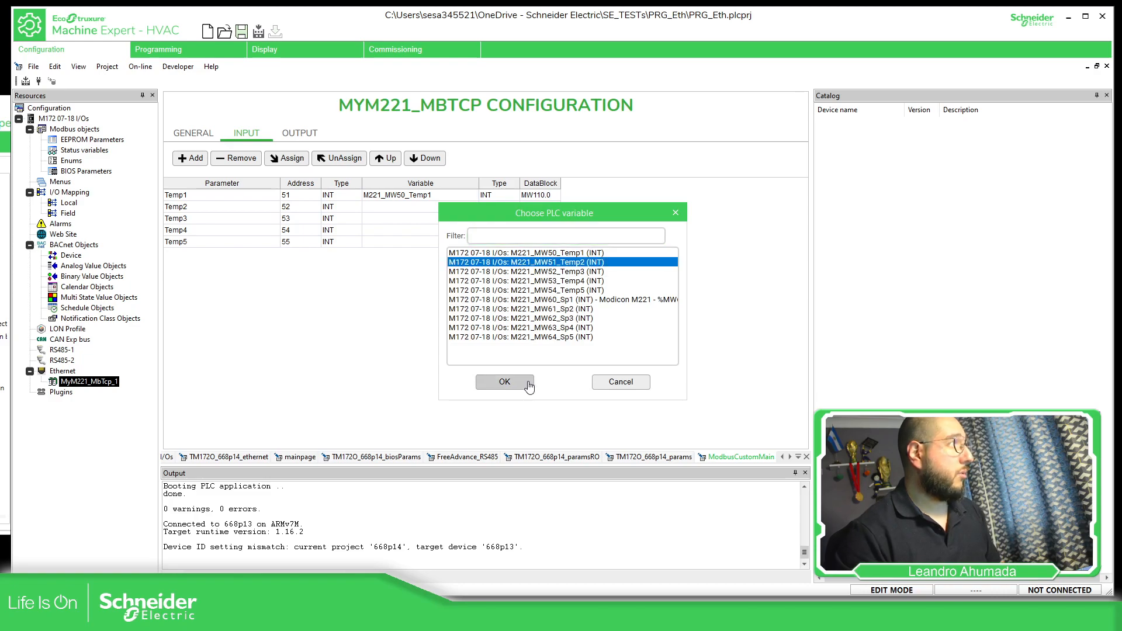
pyautogui.click(504, 381)
pyautogui.click(447, 219)
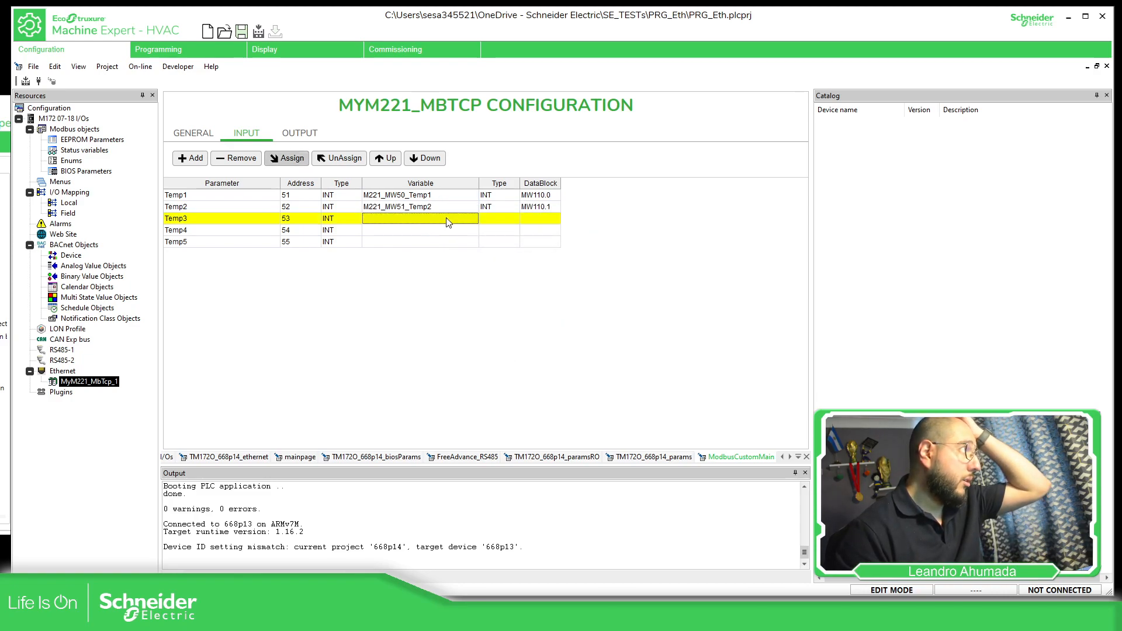
pyautogui.click(286, 157)
pyautogui.click(564, 271)
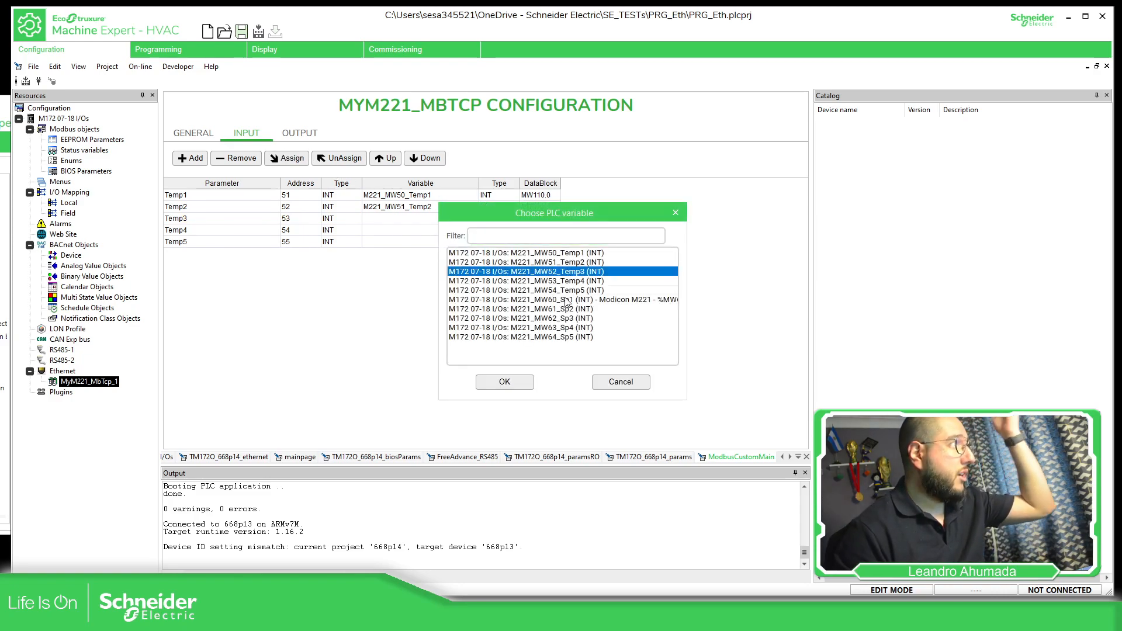
pyautogui.click(503, 382)
# - Assign M221_MW53_Temp4 to the Temp4 input parameter and M221_MW54_Temp5 to Temp5
pyautogui.click(466, 230)
pyautogui.click(292, 159)
pyautogui.click(292, 159)
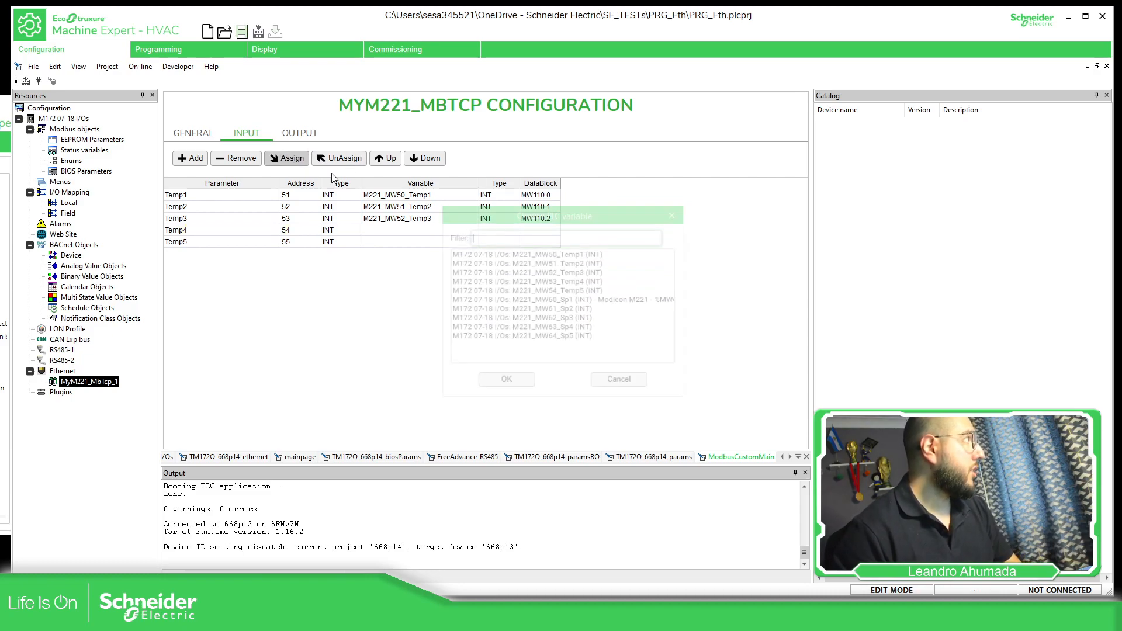
pyautogui.click(526, 280)
pyautogui.click(521, 381)
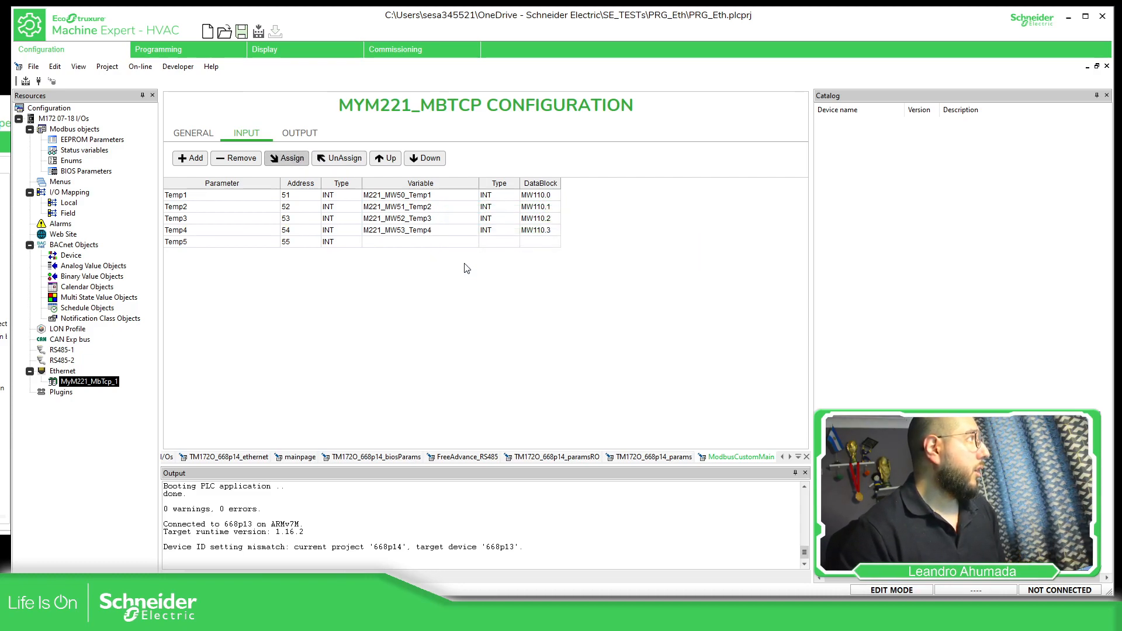
pyautogui.click(470, 241)
pyautogui.click(287, 158)
pyautogui.click(526, 291)
pyautogui.click(505, 381)
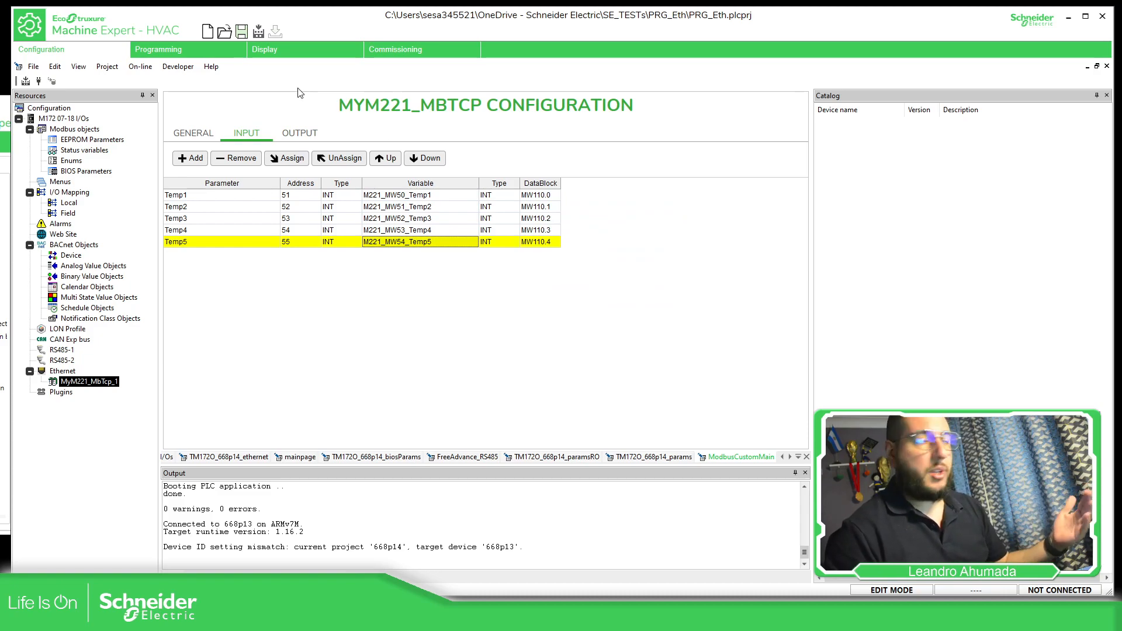
# - Review the Modbus blocks in the SR_CommEth program, then assign M221_MW60_Sp1 to the device's Sp1 output parameter
pyautogui.click(175, 51)
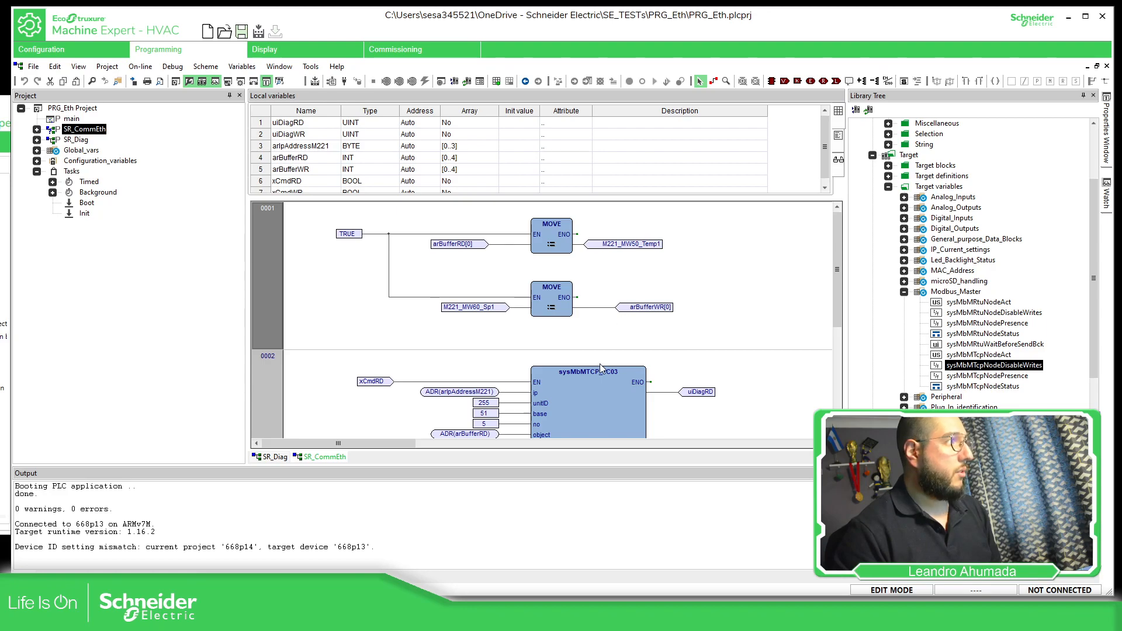
pyautogui.scroll(-5, 601, 370)
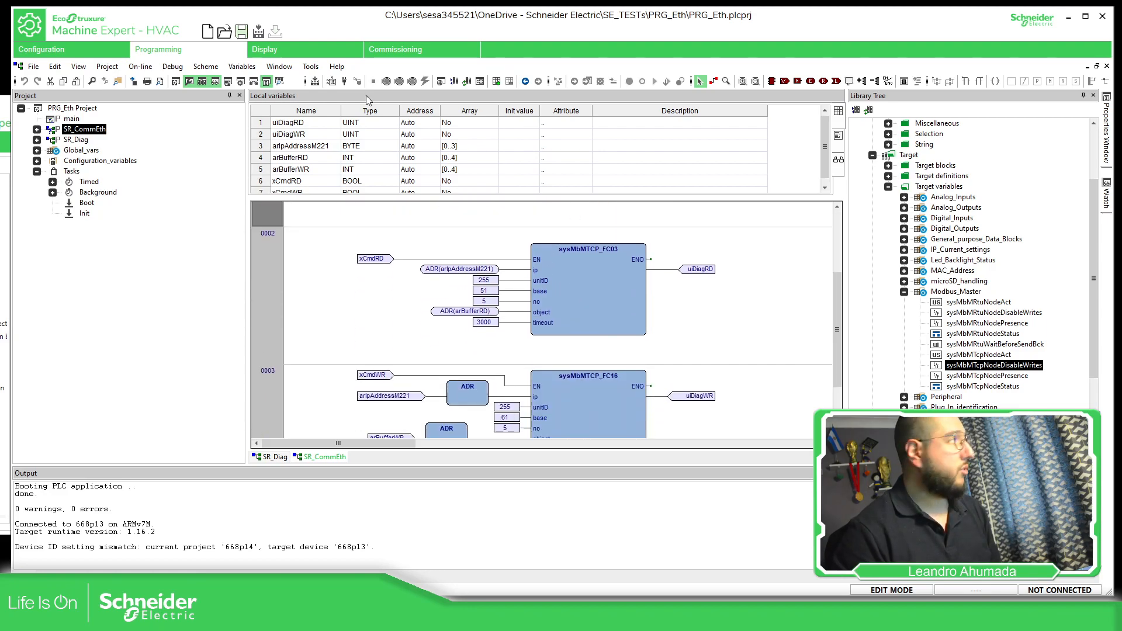
pyautogui.click(111, 54)
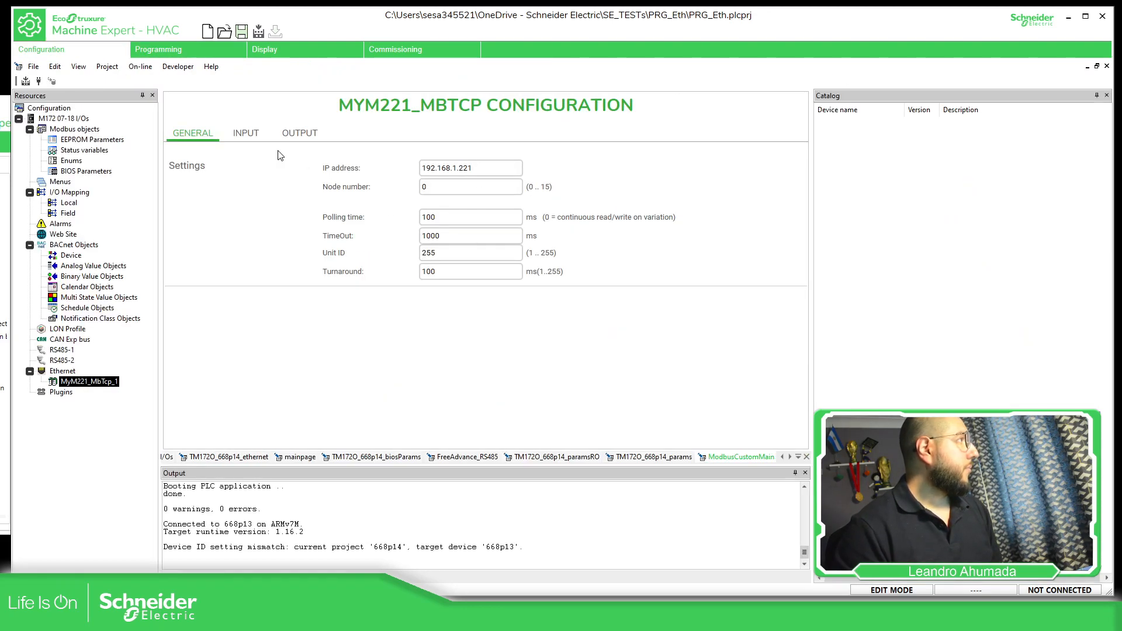
pyautogui.click(287, 138)
pyautogui.click(418, 196)
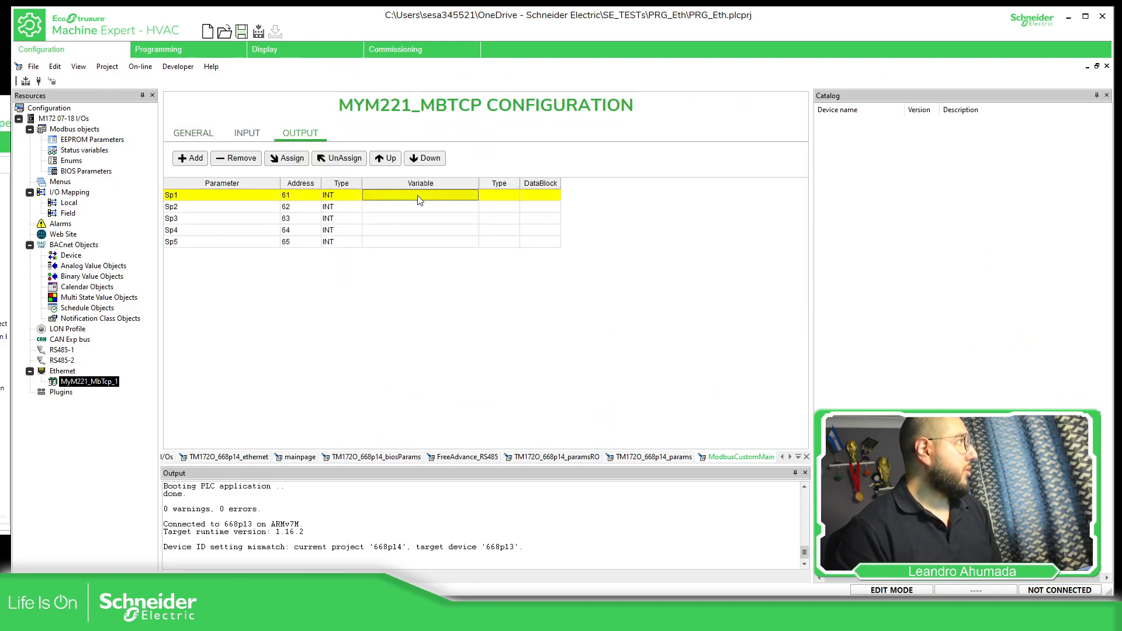
pyautogui.click(286, 158)
pyautogui.click(558, 300)
pyautogui.click(505, 381)
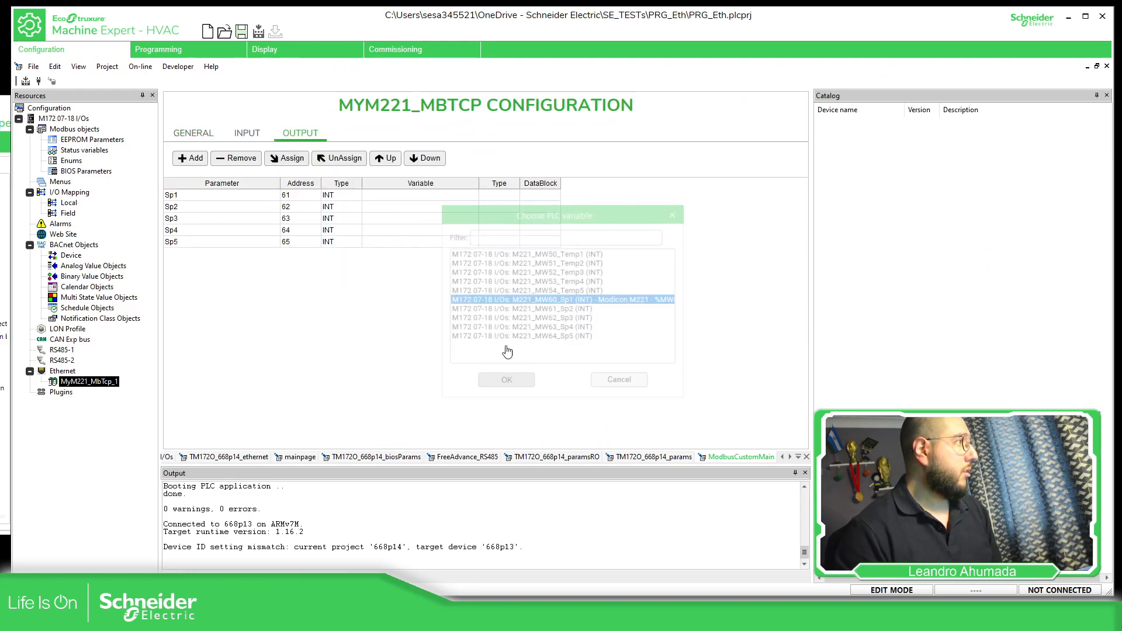
# - Assign M221_MW61_Sp2 to the Sp2 output parameter and M221_MW62_Sp3 to Sp3
pyautogui.click(420, 206)
pyautogui.click(287, 158)
pyautogui.click(520, 309)
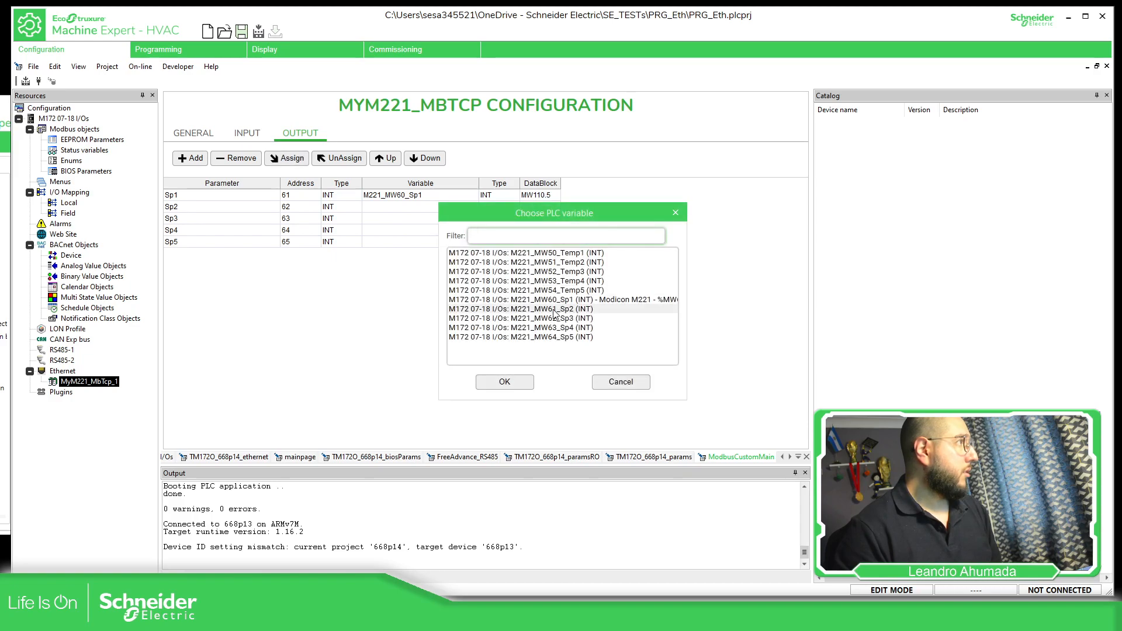
pyautogui.click(504, 382)
pyautogui.click(421, 218)
pyautogui.click(287, 158)
pyautogui.click(574, 319)
pyautogui.click(504, 381)
# - Assign M221_MW63_Sp4 to the Sp4 output parameter and M221_MW64_Sp5 to Sp5
pyautogui.click(438, 229)
pyautogui.click(304, 163)
pyautogui.click(526, 330)
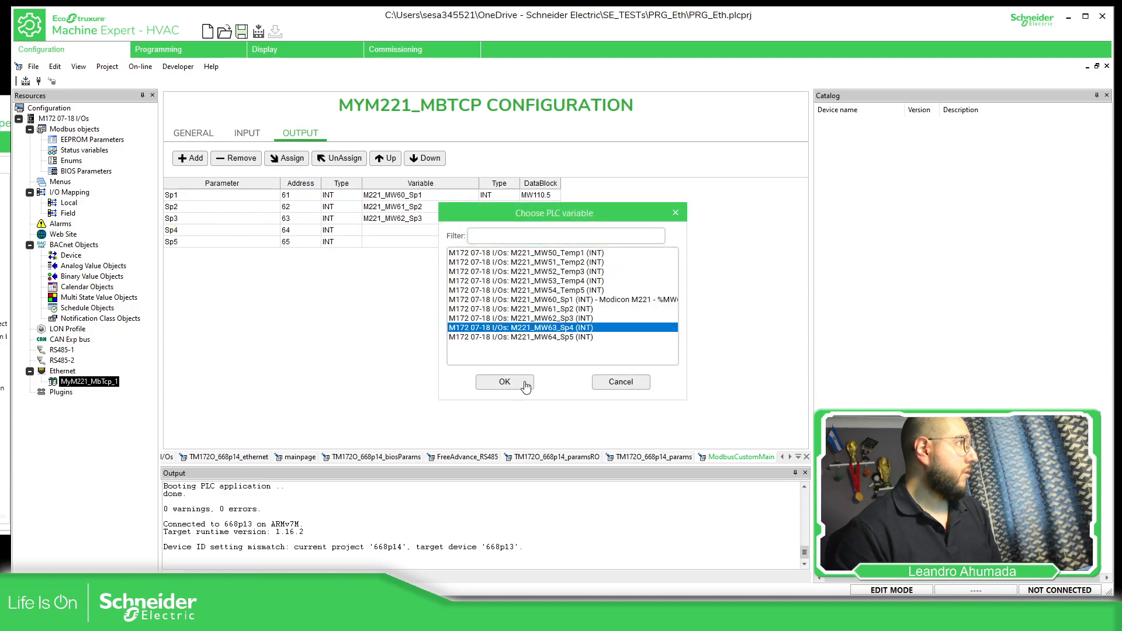
pyautogui.click(507, 381)
pyautogui.click(457, 245)
pyautogui.click(292, 158)
pyautogui.click(578, 327)
pyautogui.click(566, 337)
pyautogui.click(521, 380)
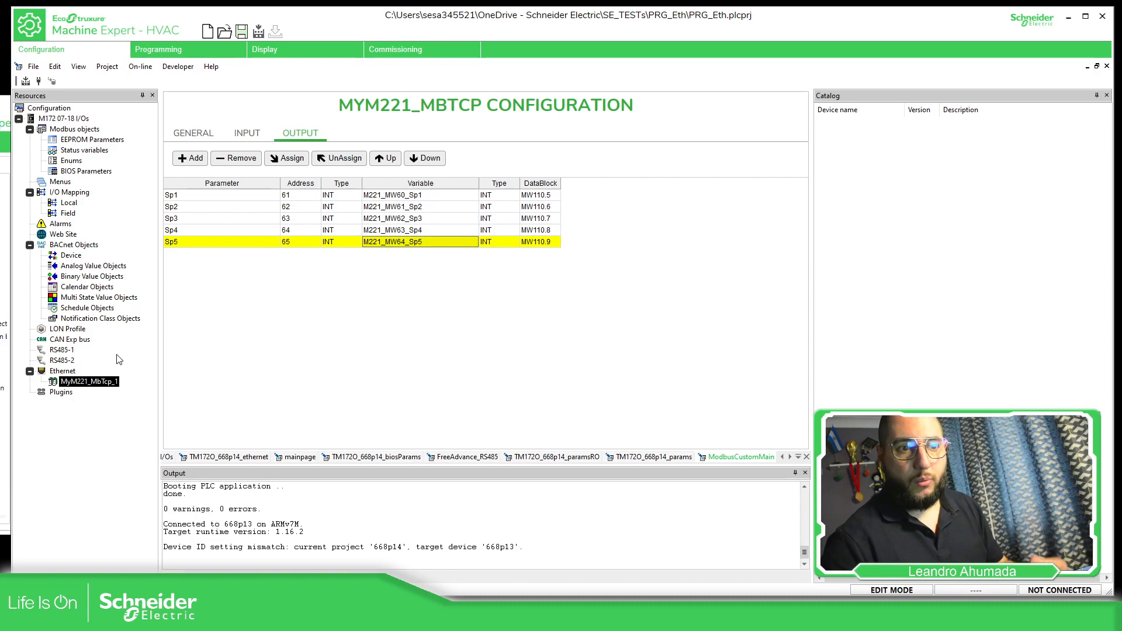
# - Connect to the M172 controller, accepting the connection despite the device identification and target ID mismatches
pyautogui.click(40, 82)
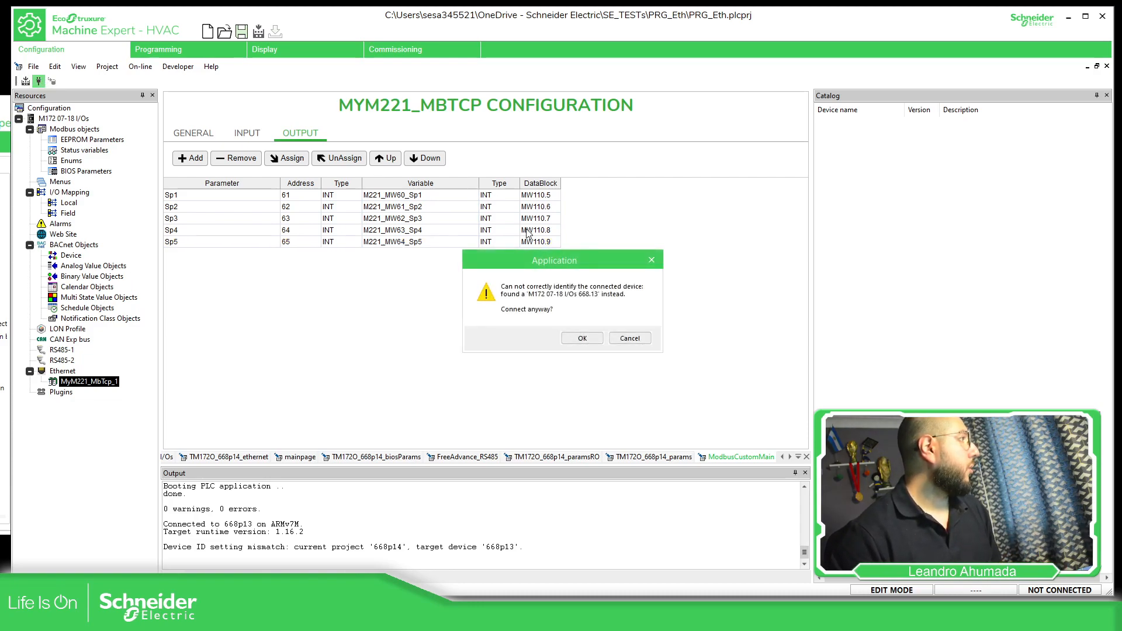
pyautogui.click(583, 341)
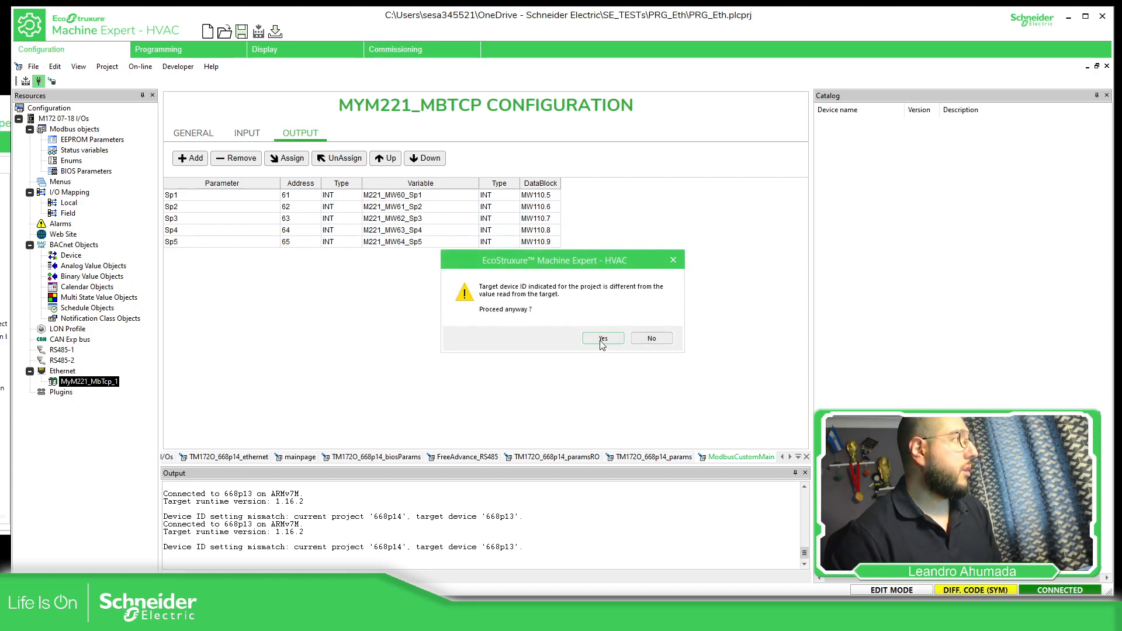
pyautogui.click(604, 339)
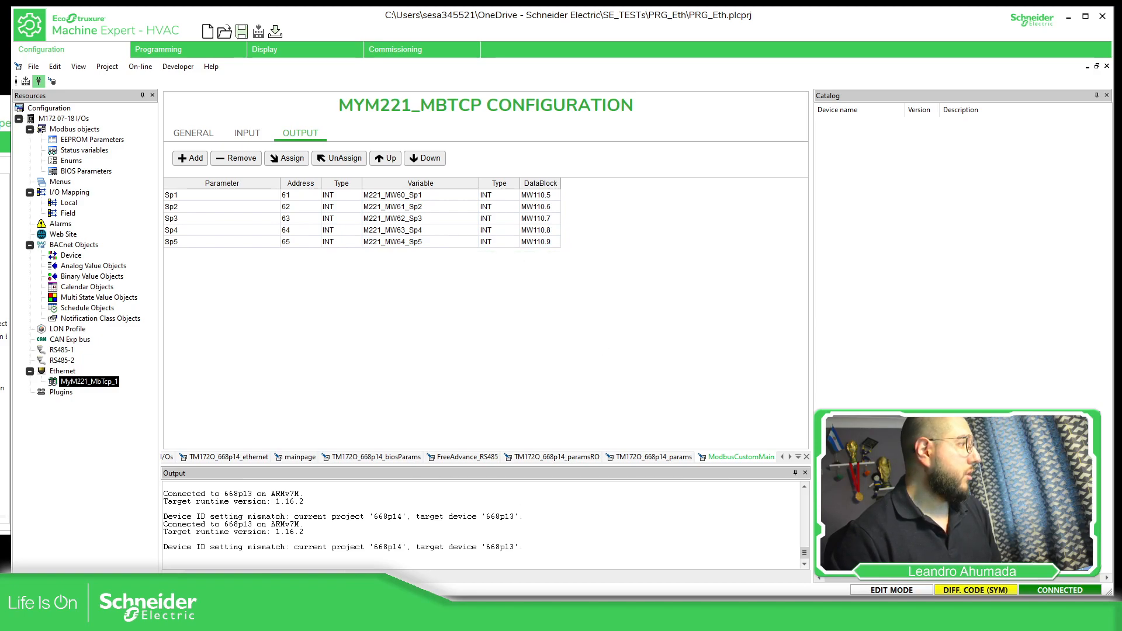
# - In the Command Prompt, replace the running ping with "ping 192.168.1.172 -t", then close the window
pyautogui.click(544, 618)
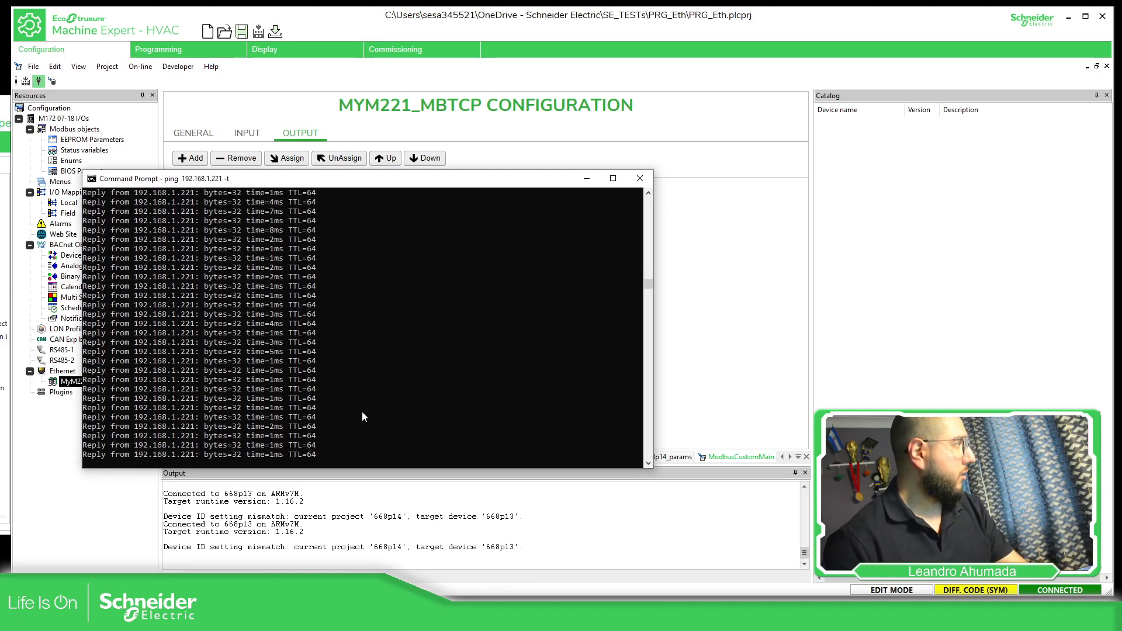
pyautogui.hotkey('ctrl', 'c')
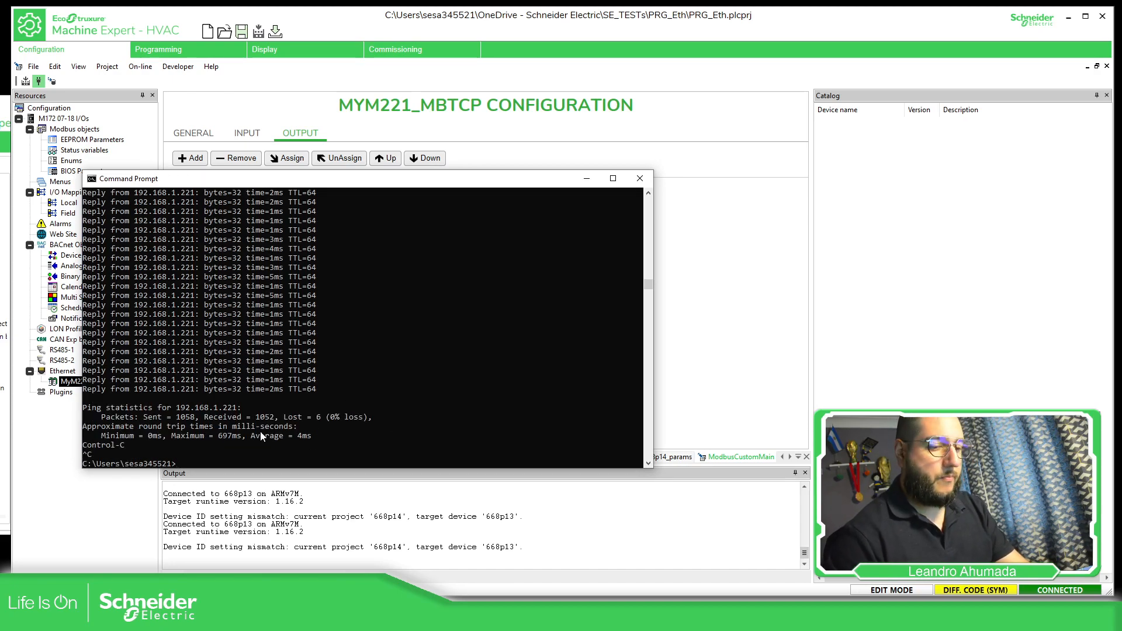
pyautogui.write('ping 192.168.1.221')
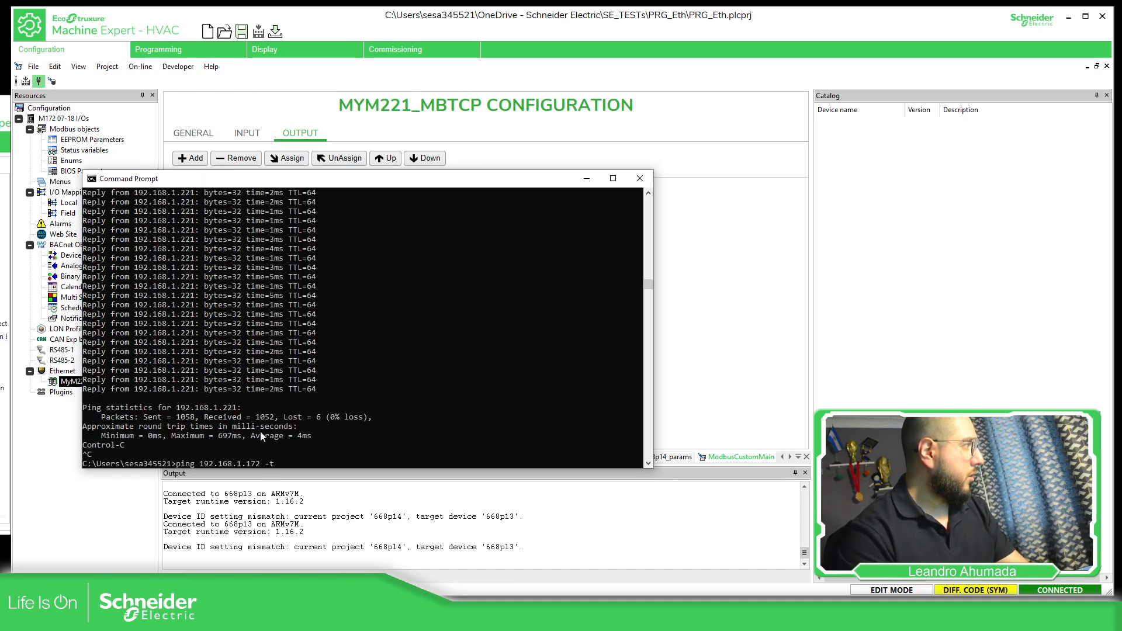
pyautogui.press('Return')
pyautogui.click(639, 178)
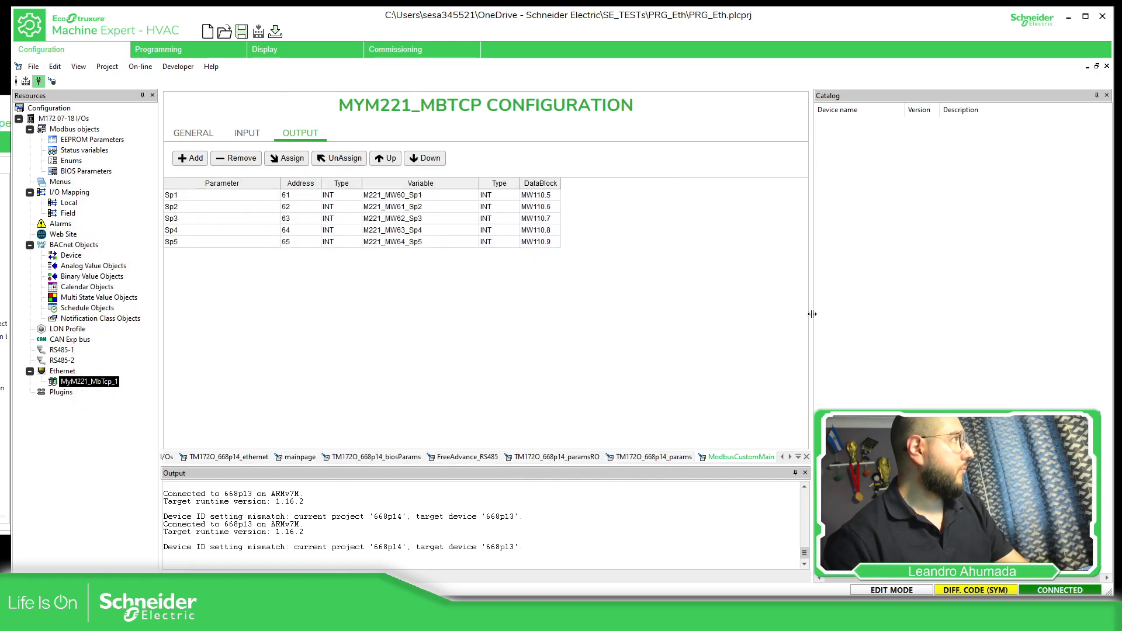
# - Download the whole project to the connected controller, proceeding despite the target device ID mismatch
pyautogui.click(275, 32)
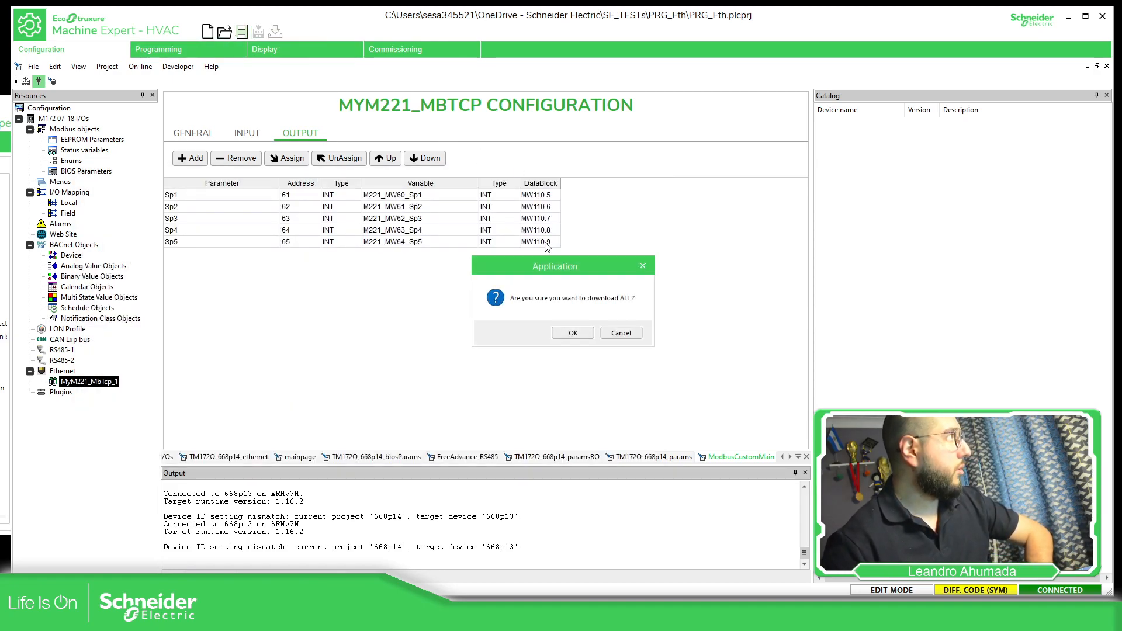
pyautogui.click(574, 333)
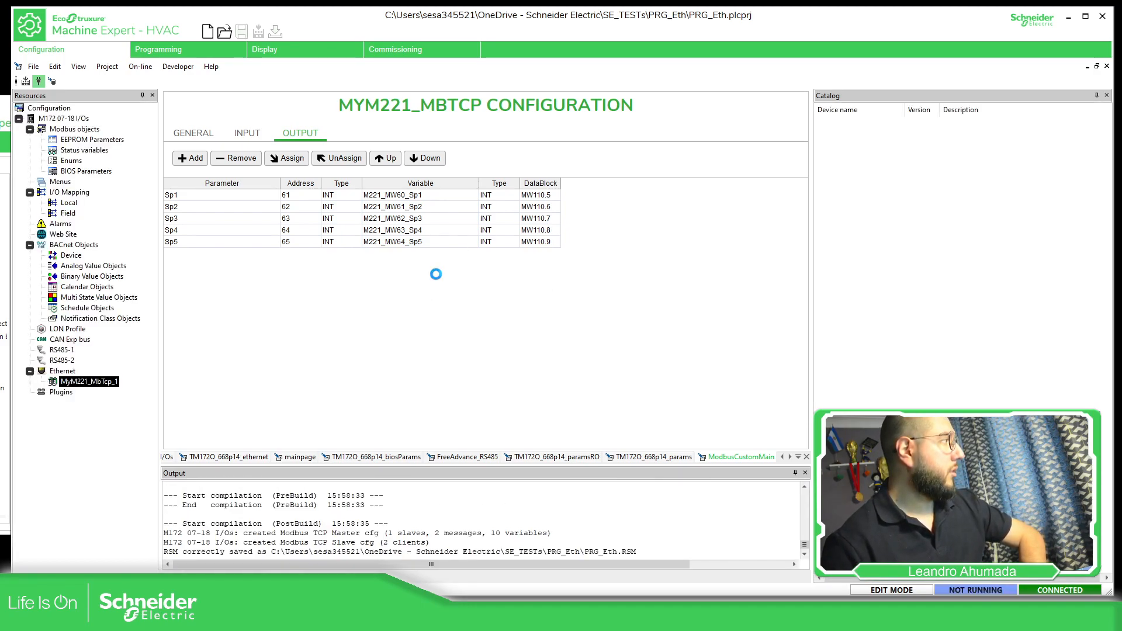
pyautogui.click(620, 341)
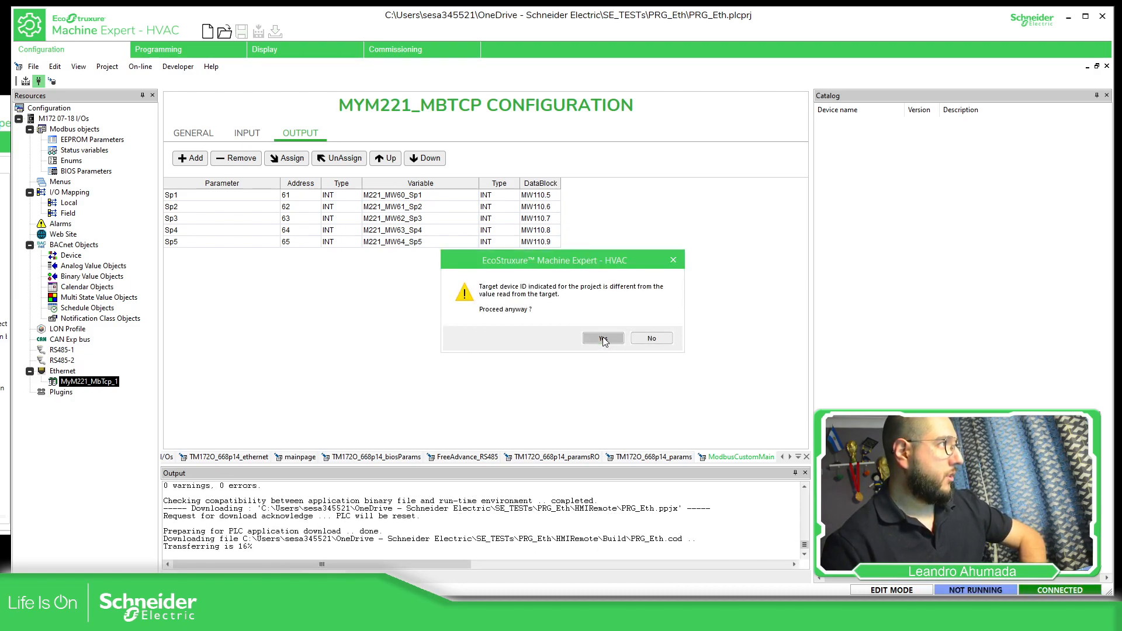
pyautogui.click(604, 338)
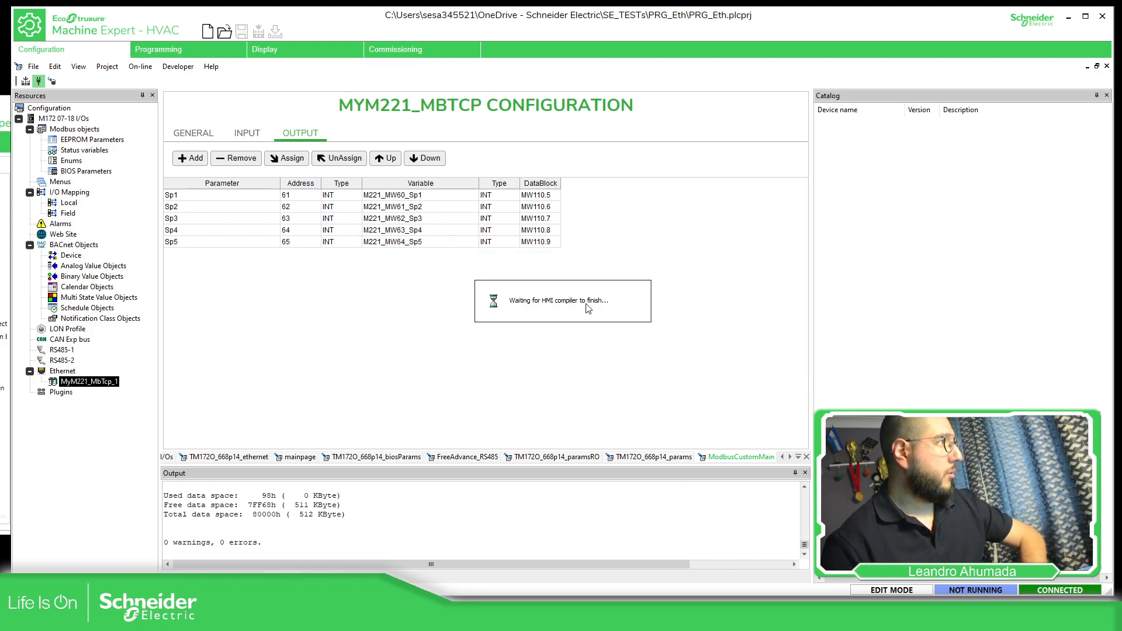
# - Complete the project download and reboot the M172 controller to apply the changes
pyautogui.click(603, 335)
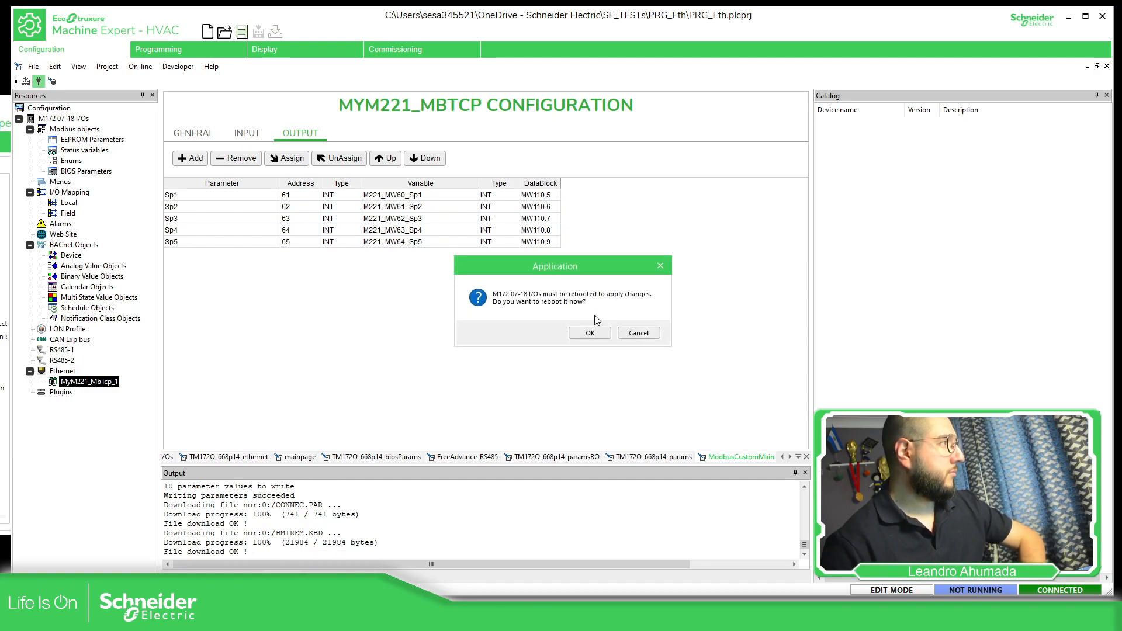
pyautogui.click(590, 333)
pyautogui.hotkey('alt', 'Tab')
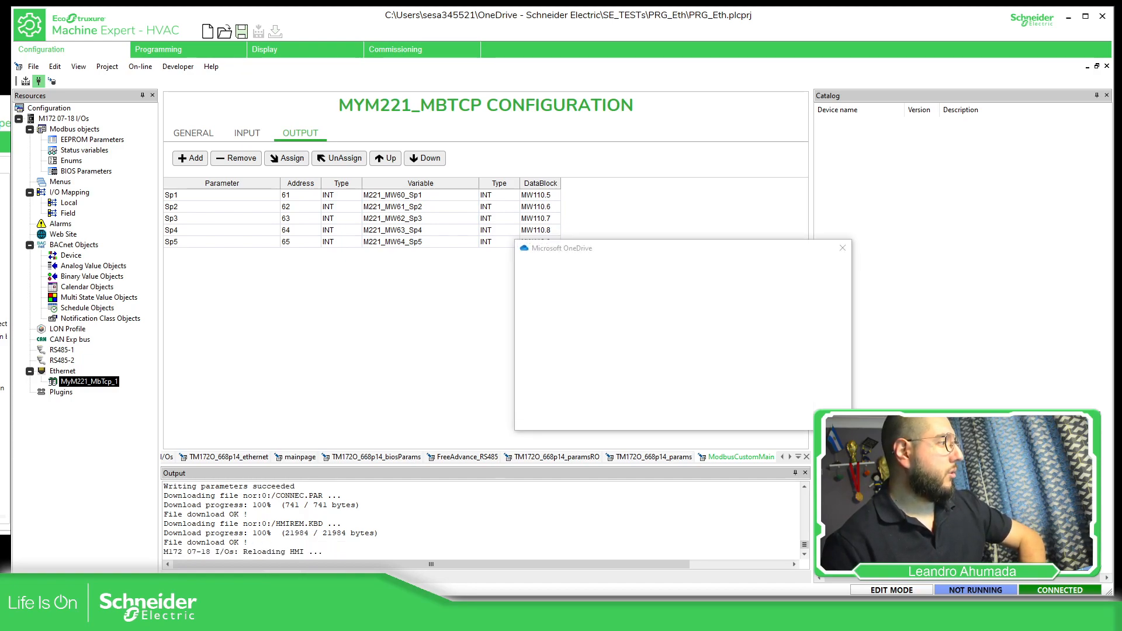
pyautogui.scroll(-3, 321, 357)
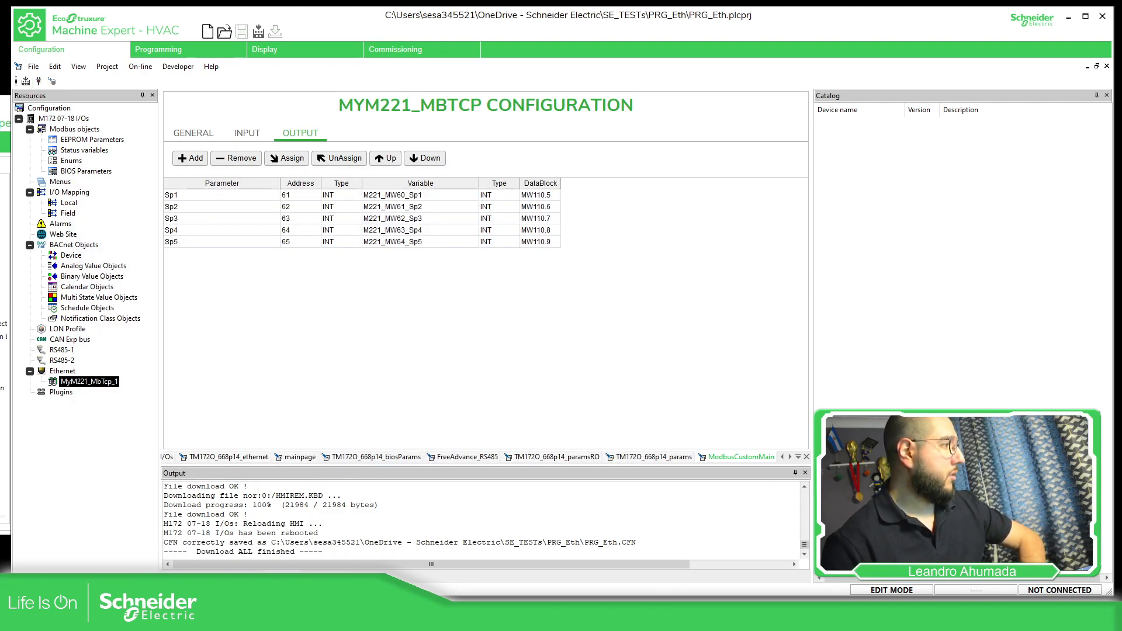
# - Check the ping replies from 192.168.1.172 in the Command Prompt, then stop the ping and close the window
pyautogui.hotkey('alt', 'Tab')
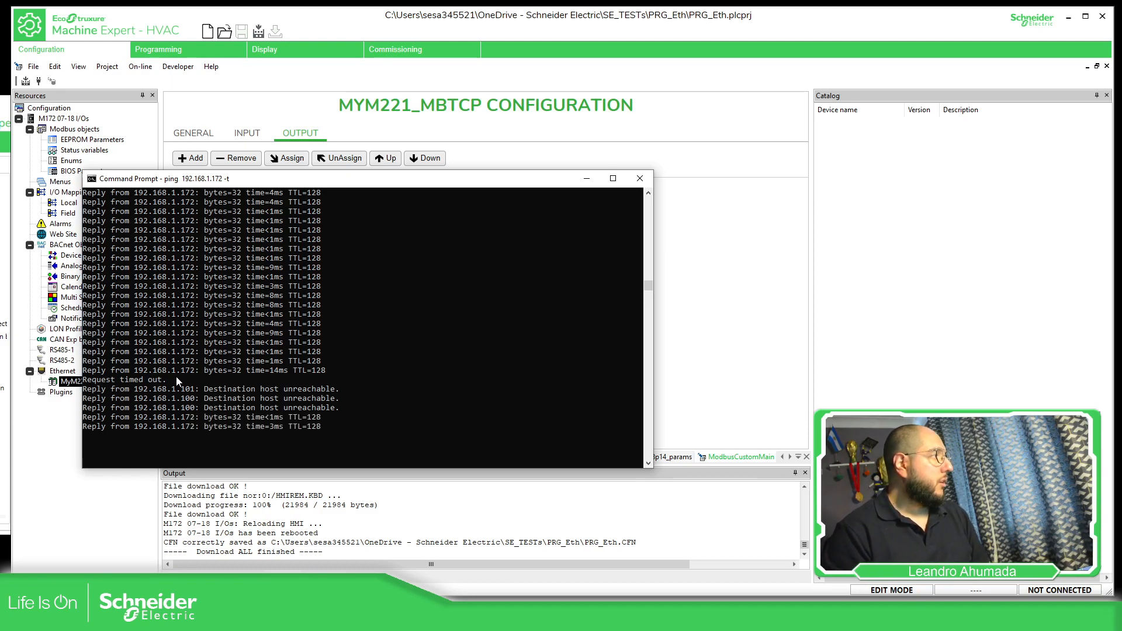
pyautogui.click(392, 361)
pyautogui.rightClick(390, 360)
pyautogui.click(366, 425)
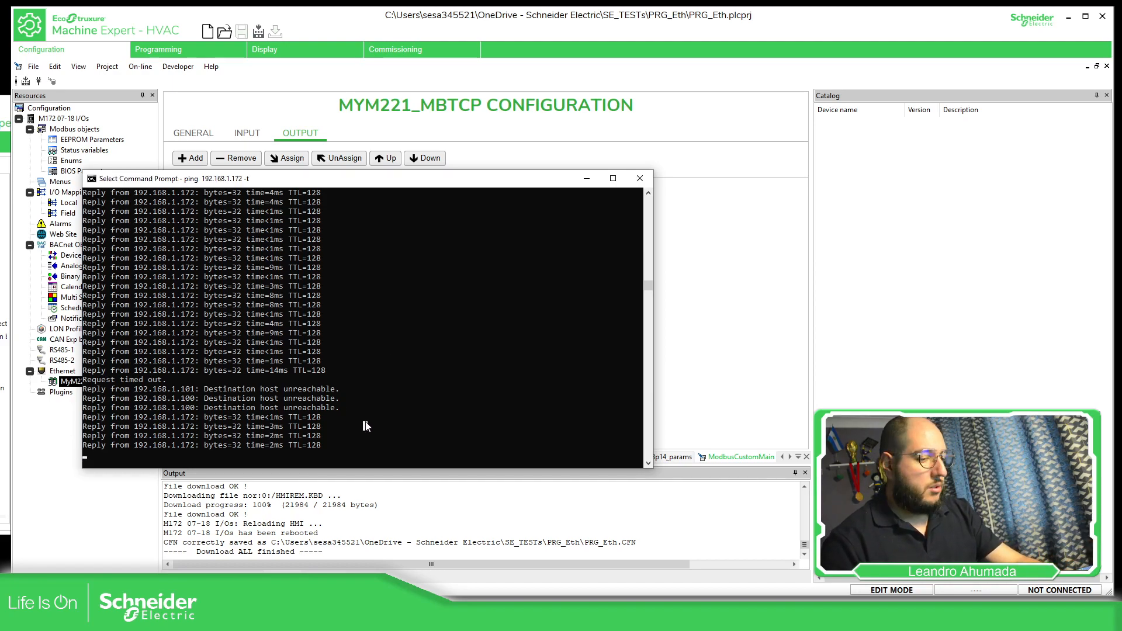
pyautogui.hotkey('ctrl', 'c')
pyautogui.hotkey('ctrl', 'c')
pyautogui.click(640, 178)
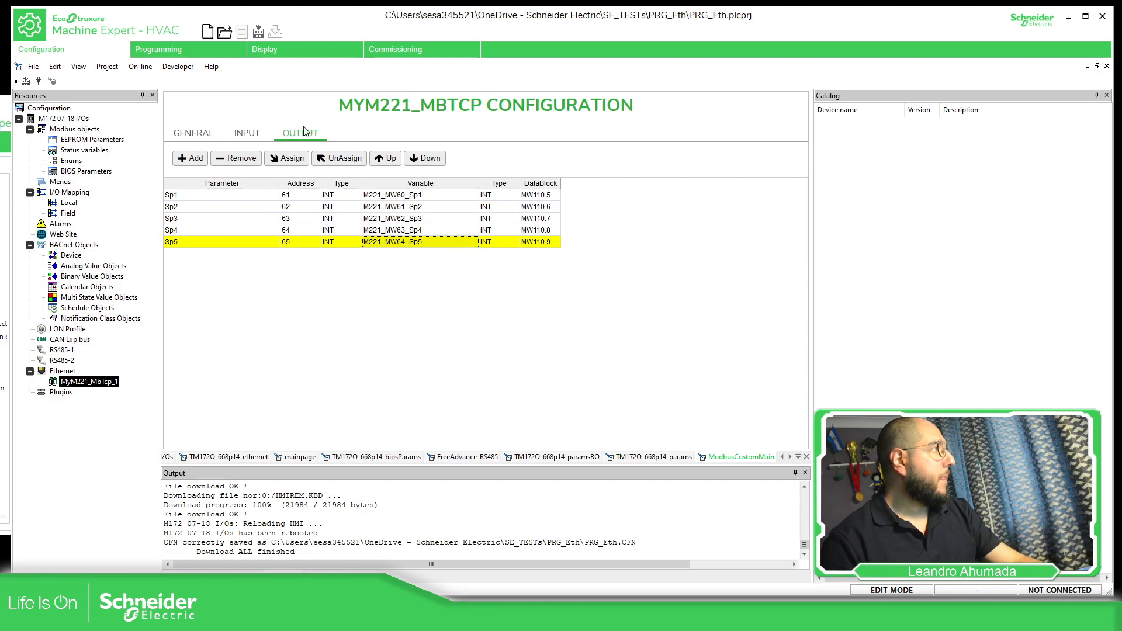
# - Connect to the M172 controller from the programming workspace, proceeding despite the target device ID mismatch
pyautogui.click(219, 48)
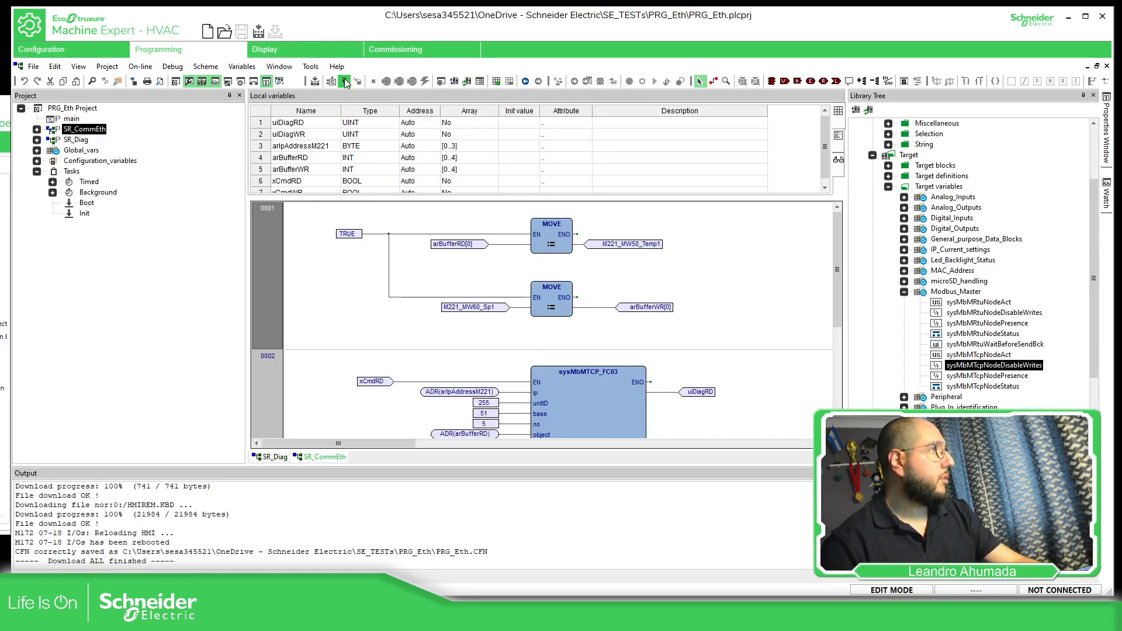
pyautogui.click(345, 81)
pyautogui.click(584, 340)
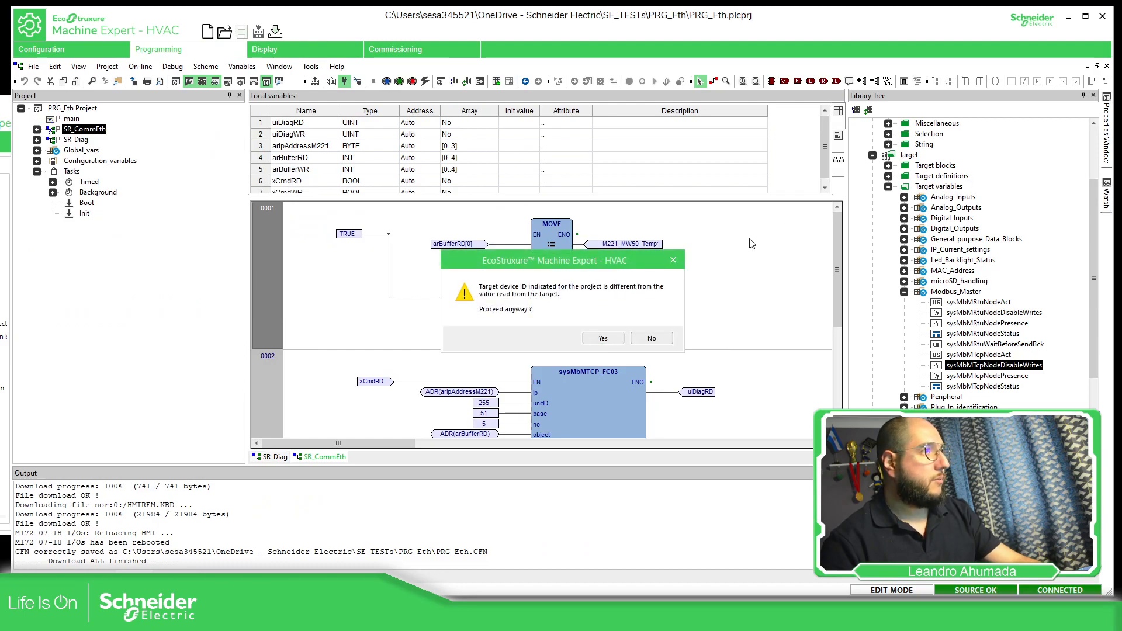
pyautogui.click(602, 340)
# - Auto-hide the Library Tree, pin the Watch window open and collapse sysMbMTcpNodeStatus in it
pyautogui.click(1083, 95)
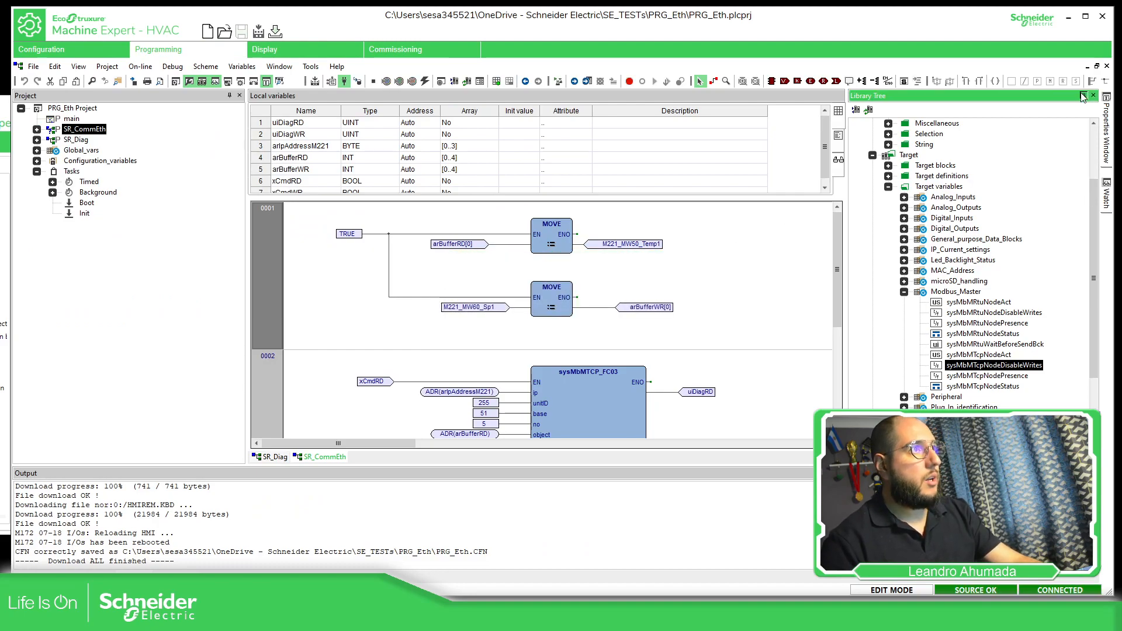
pyautogui.click(1106, 203)
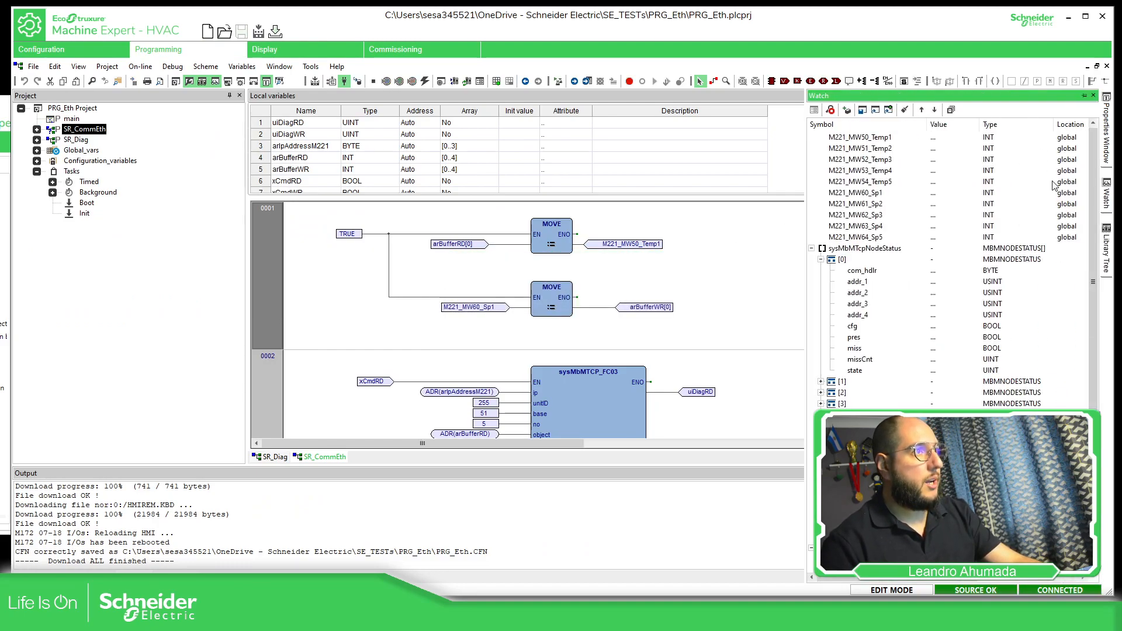
pyautogui.click(1083, 96)
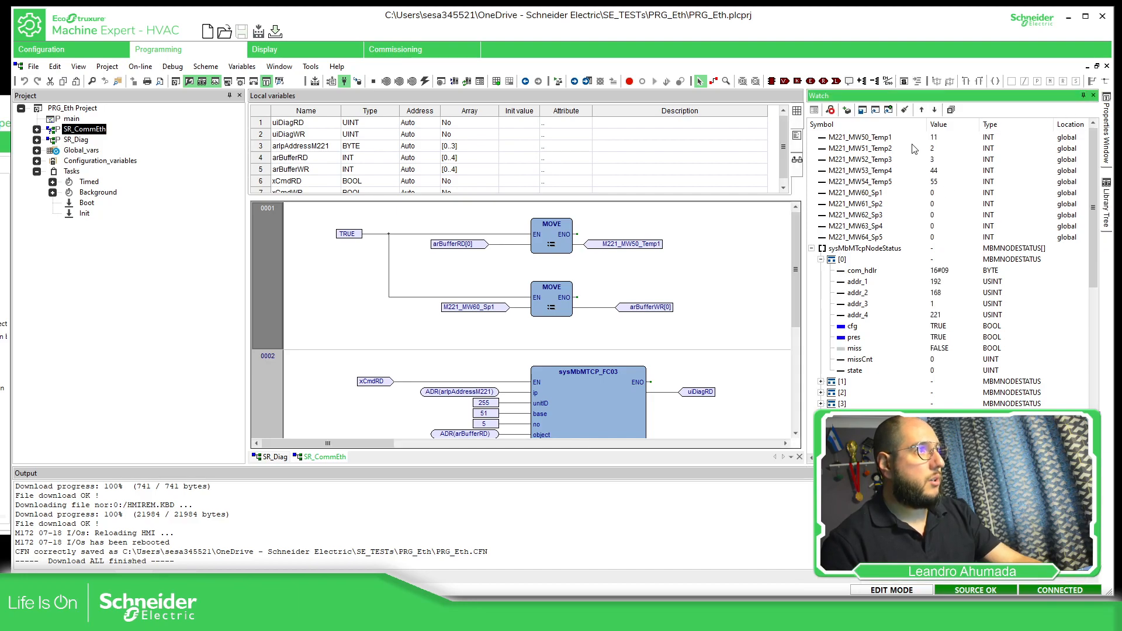
pyautogui.click(812, 248)
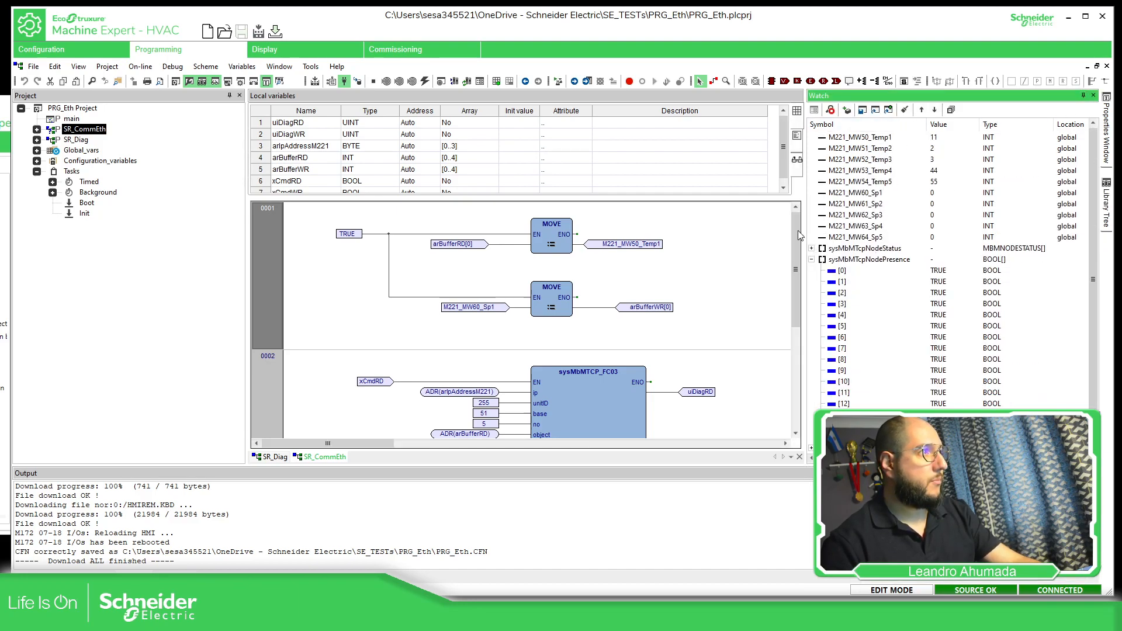
# - Open the SR_Diag program and turn on live debug mode to monitor its values
pyautogui.doubleClick(78, 141)
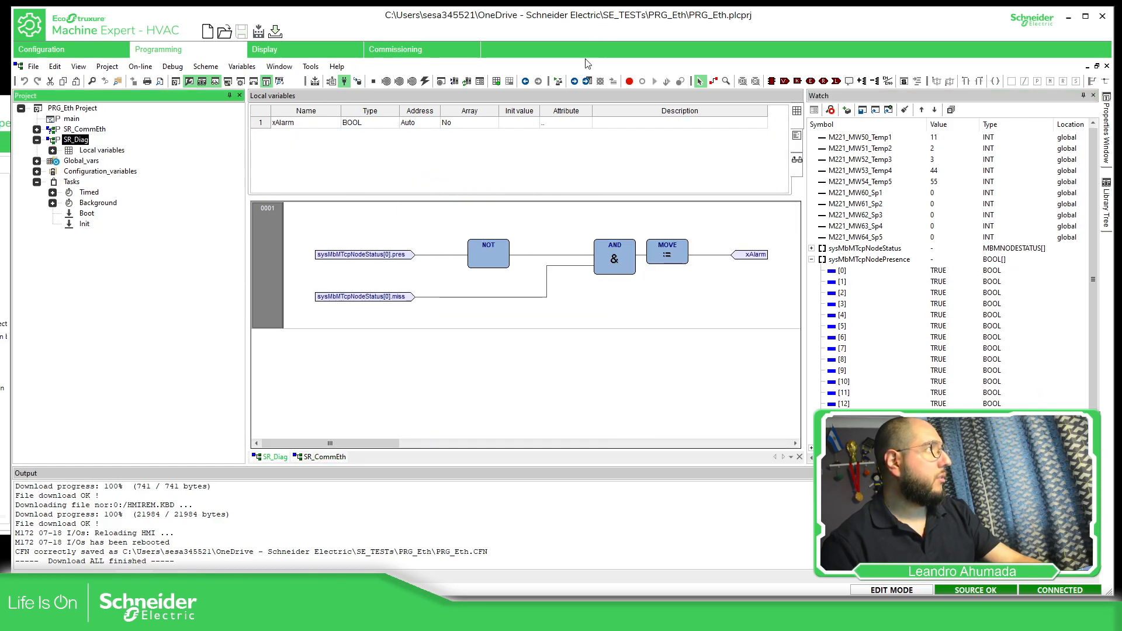
pyautogui.click(558, 82)
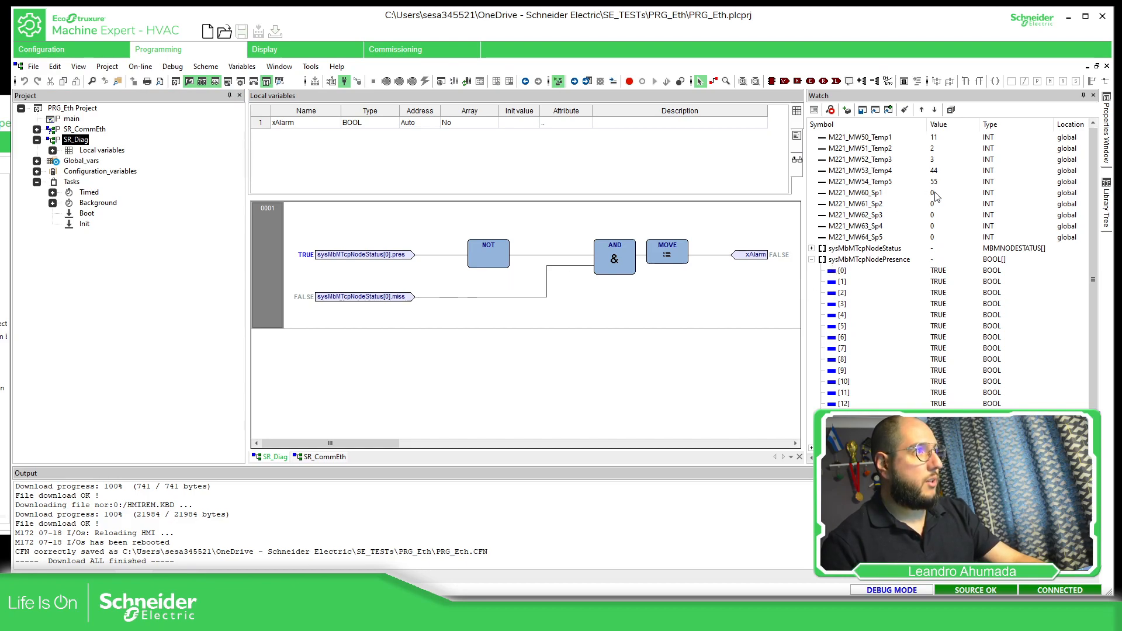
# - Switch to the Machine Expert - Basic project and log in to the M221 controller at 192.168.1.221
pyautogui.hotkey('alt', 'Tab')
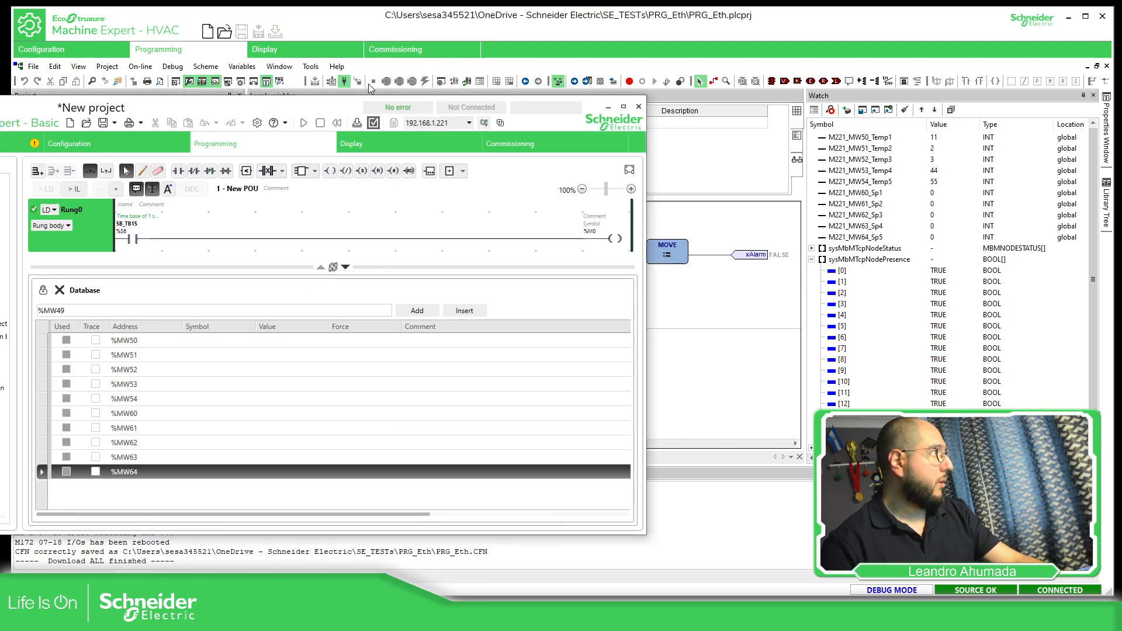
pyautogui.click(485, 124)
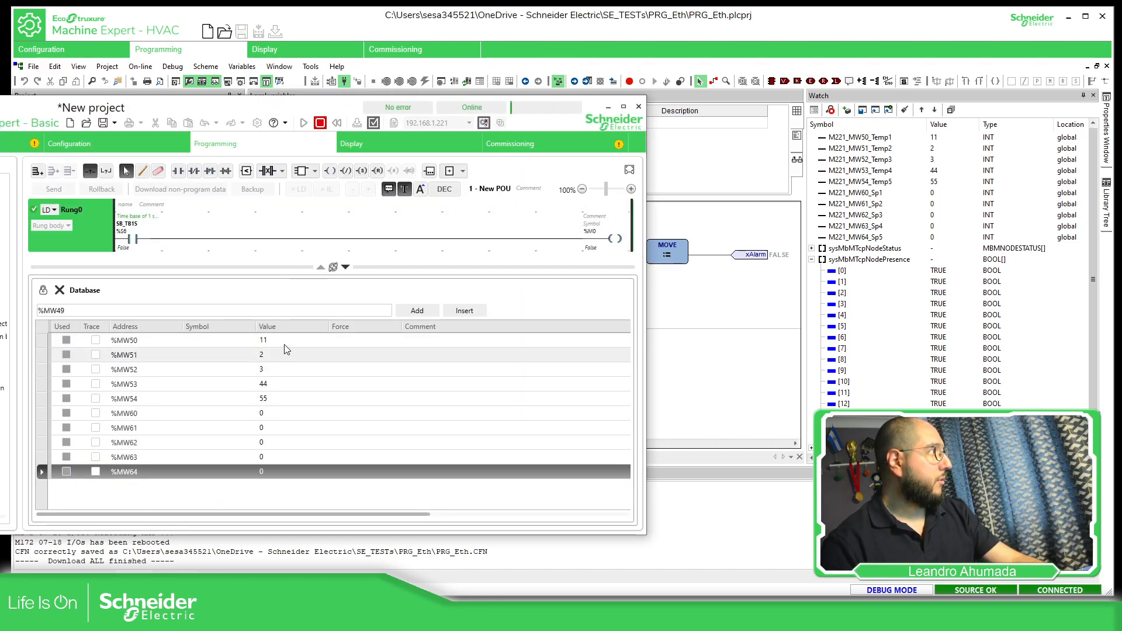
# - Try to set %MW60 to 10 in the M221 database table
pyautogui.doubleClick(273, 413)
pyautogui.write('10')
pyautogui.press('Return')
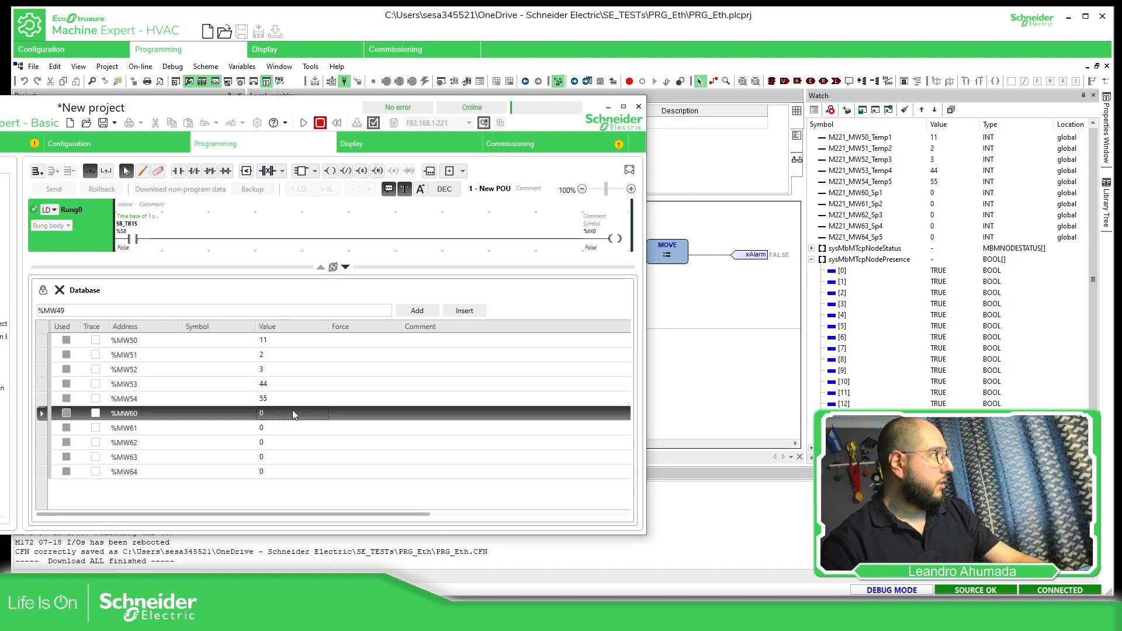
# - Switch back to Machine Expert - HVAC and set the watched variable M221_MW60_Sp1 to 111
pyautogui.click(933, 193)
pyautogui.doubleClick(933, 193)
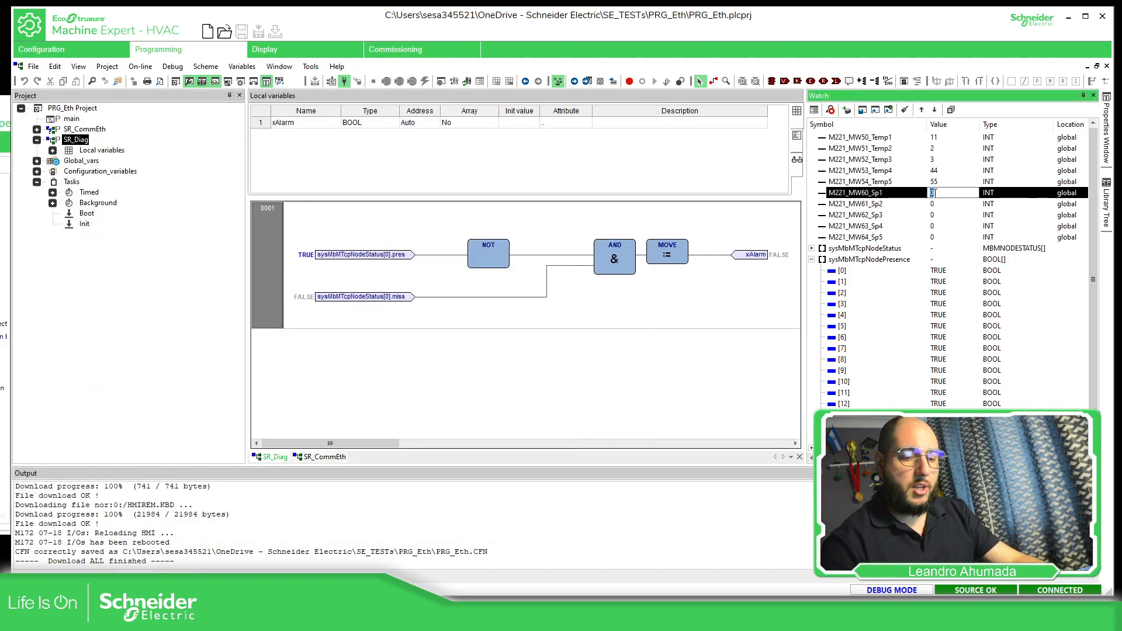
pyautogui.press('Return')
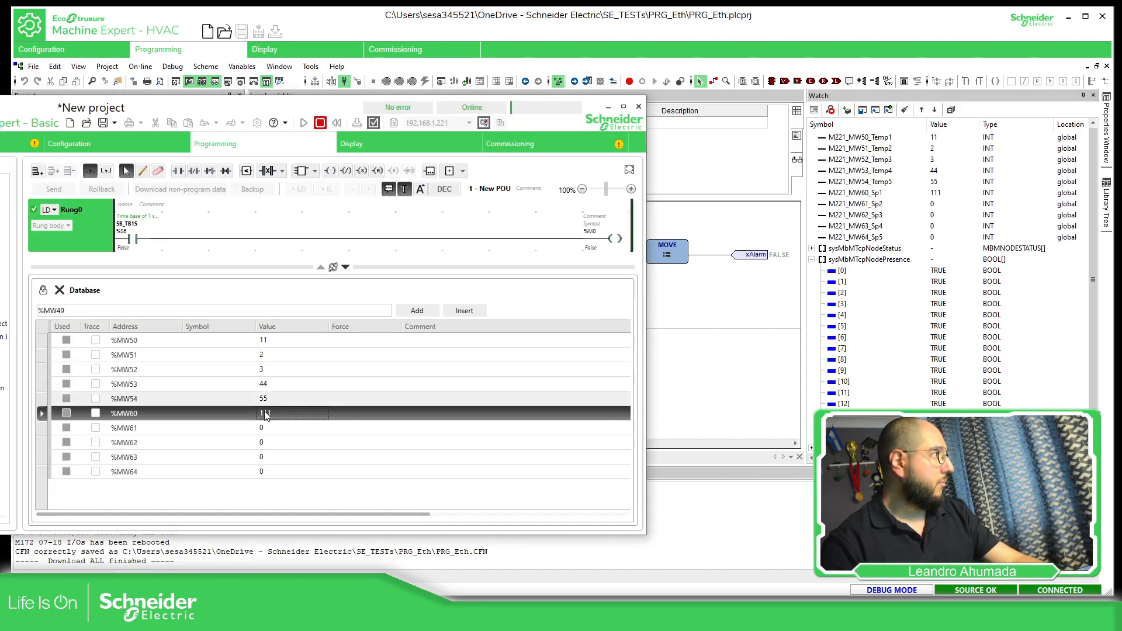
# - In the Machine Expert - Basic database table, set the value of %MW50 to 456
pyautogui.doubleClick(290, 342)
pyautogui.write('456')
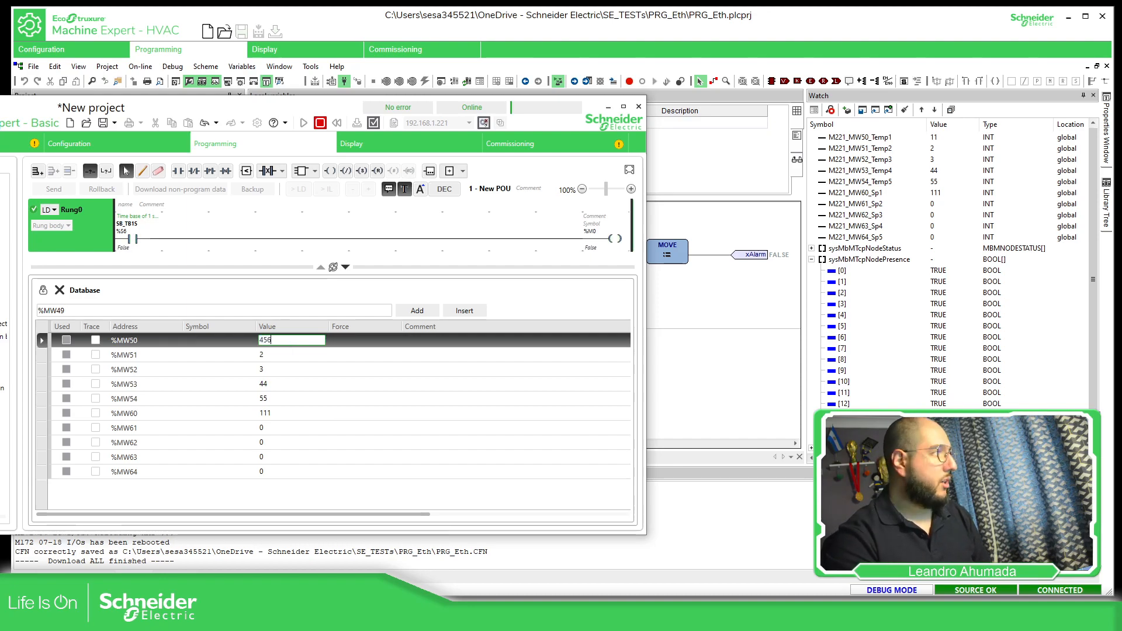
pyautogui.press('Return')
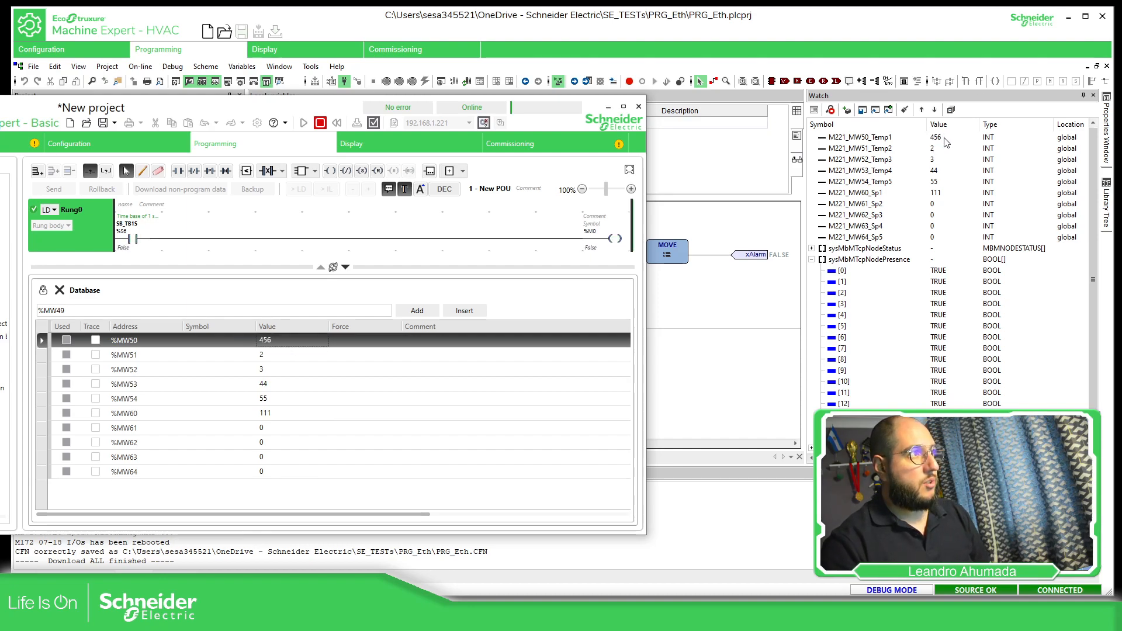
# - Back in Machine Expert - HVAC, collapse sysMbMTcpNodePresence and expand sysMbMTcpNodeStatus[0] to examine the node's status fields
pyautogui.click(889, 203)
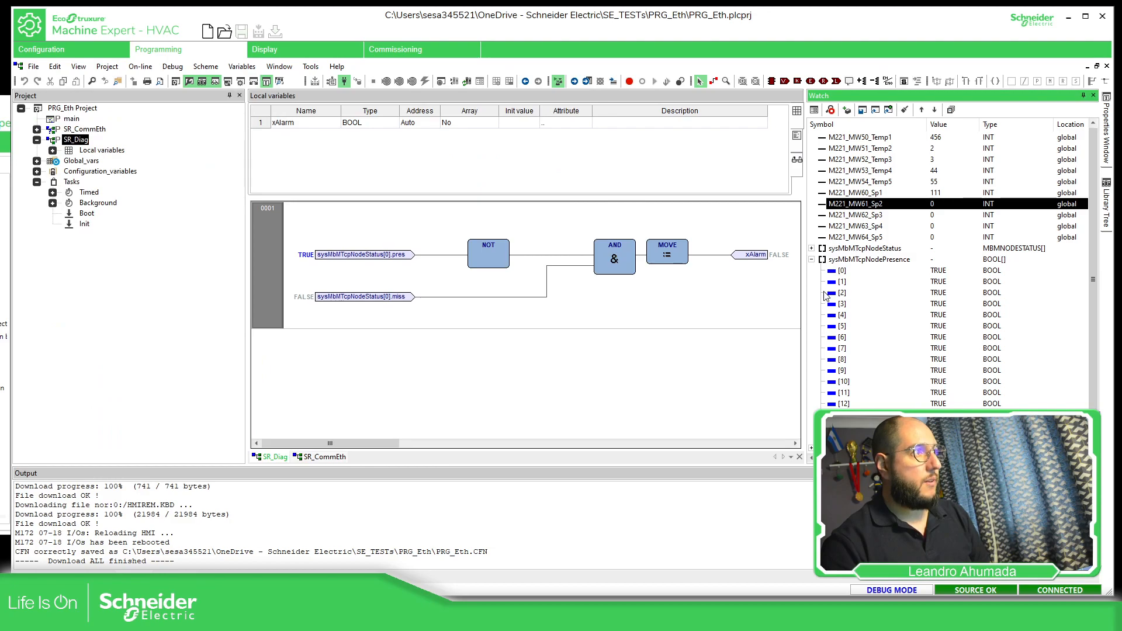
pyautogui.click(878, 272)
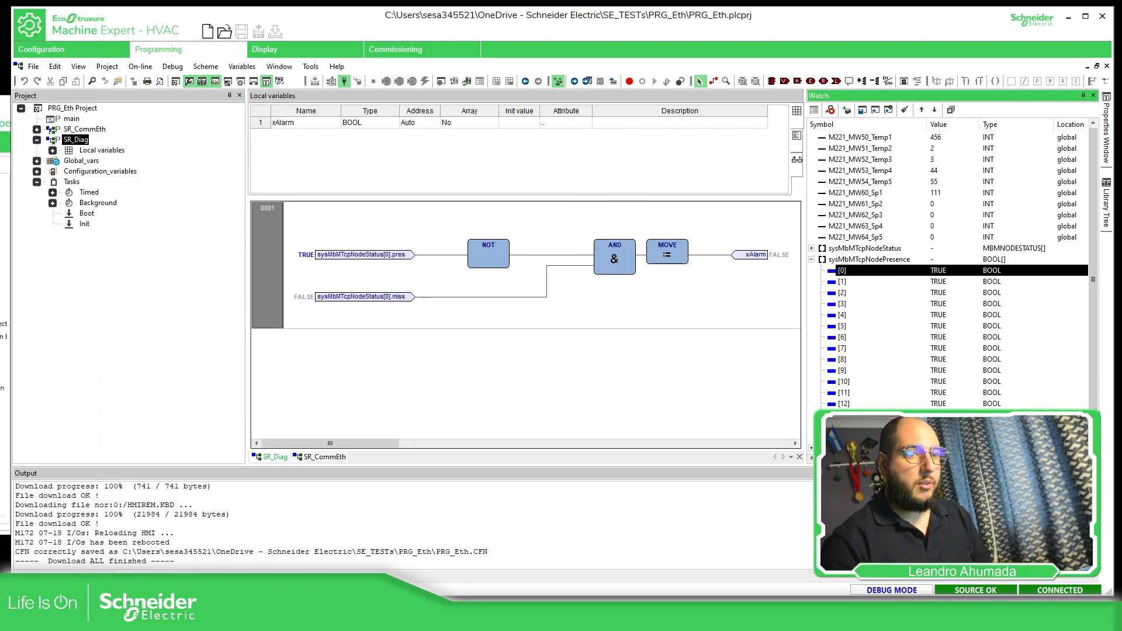
pyautogui.click(811, 260)
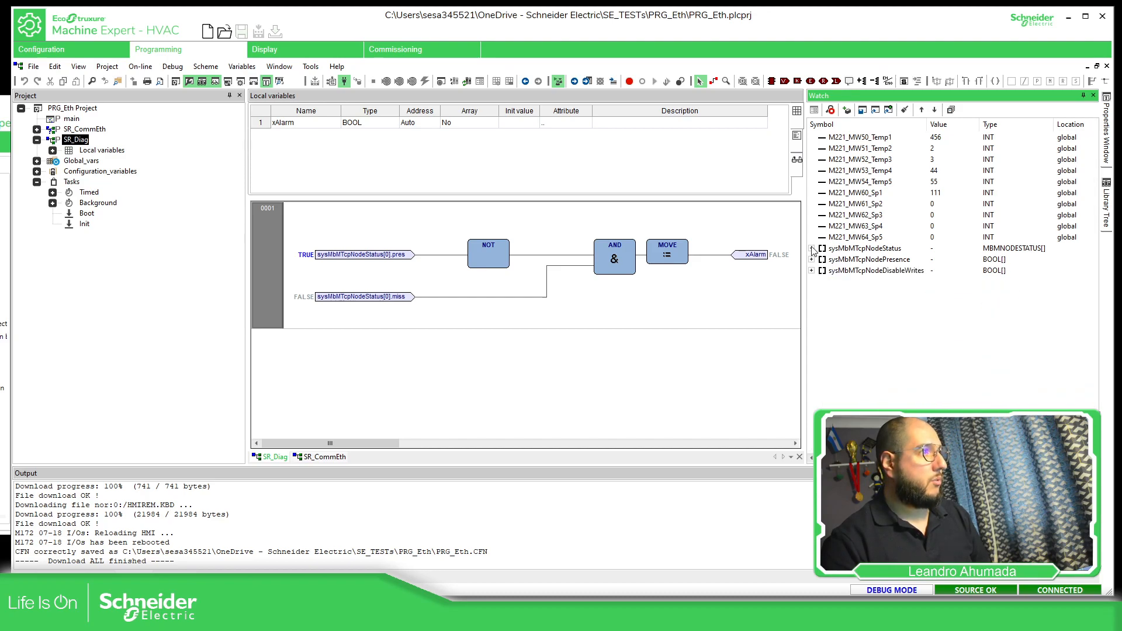
pyautogui.click(811, 248)
pyautogui.click(821, 260)
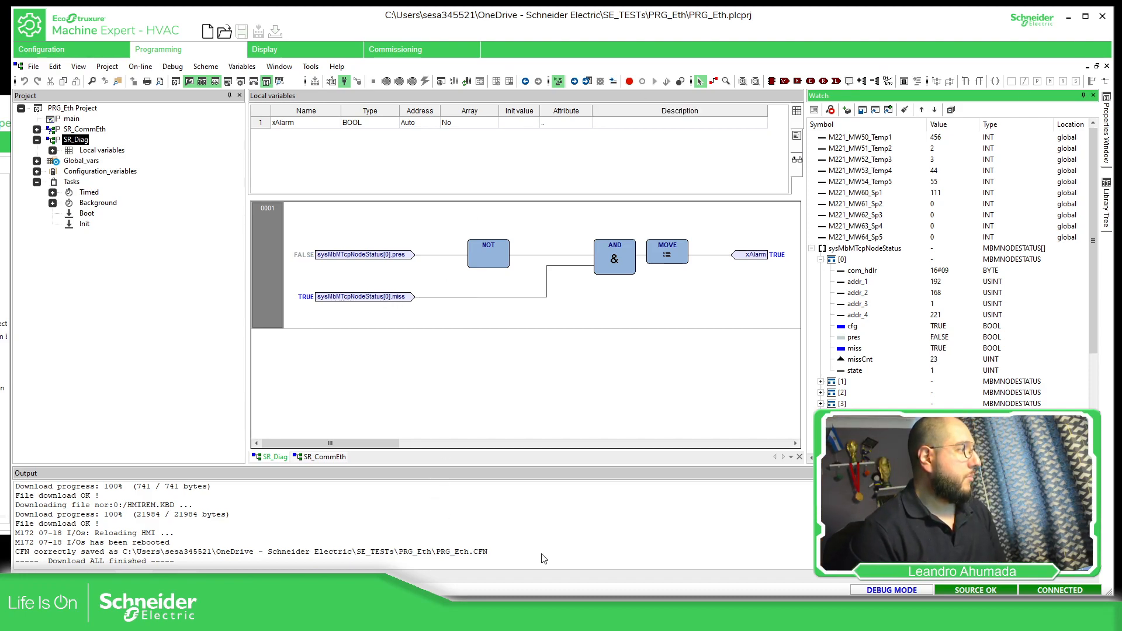
# - Switch to Machine Expert - Basic, try to log out of the M221 controller, then minimize the window
pyautogui.click(386, 618)
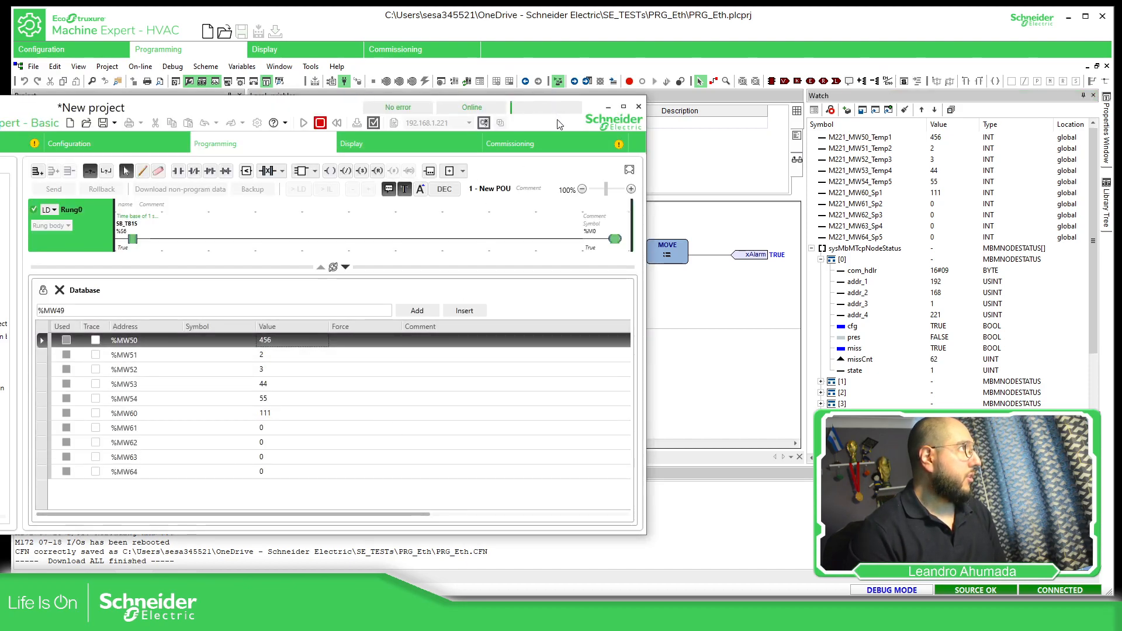
pyautogui.click(485, 123)
pyautogui.click(617, 341)
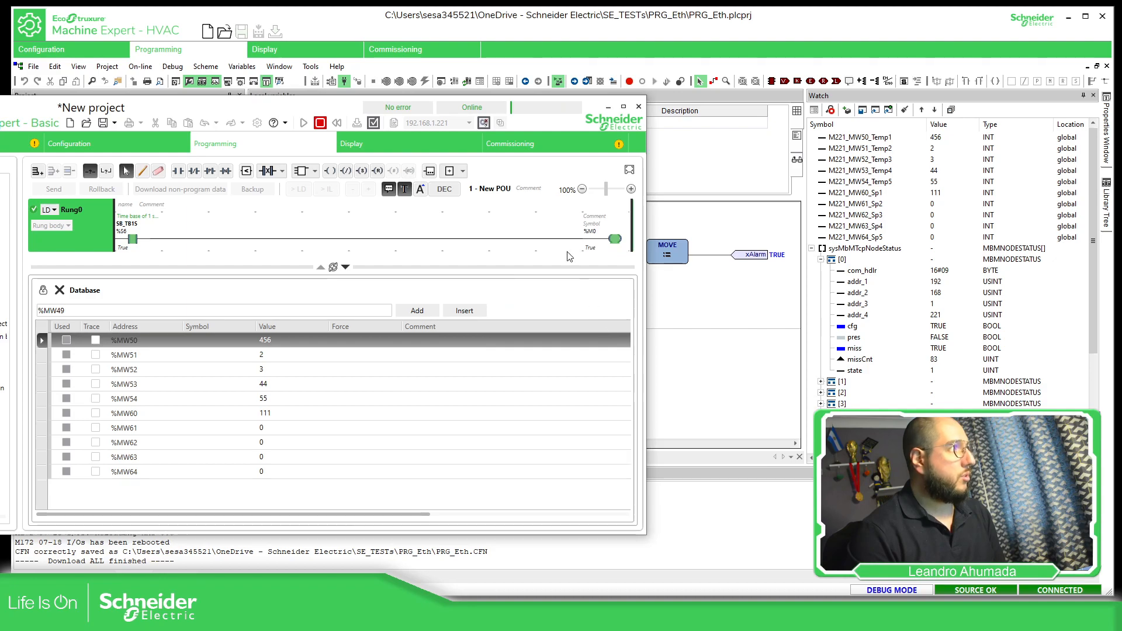
pyautogui.click(608, 107)
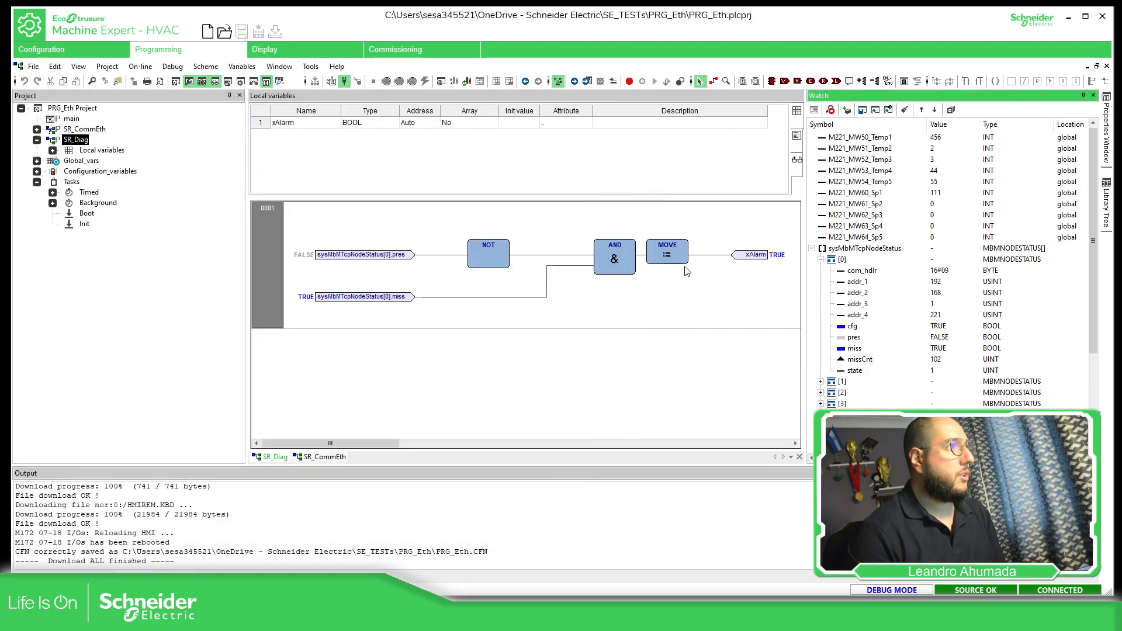